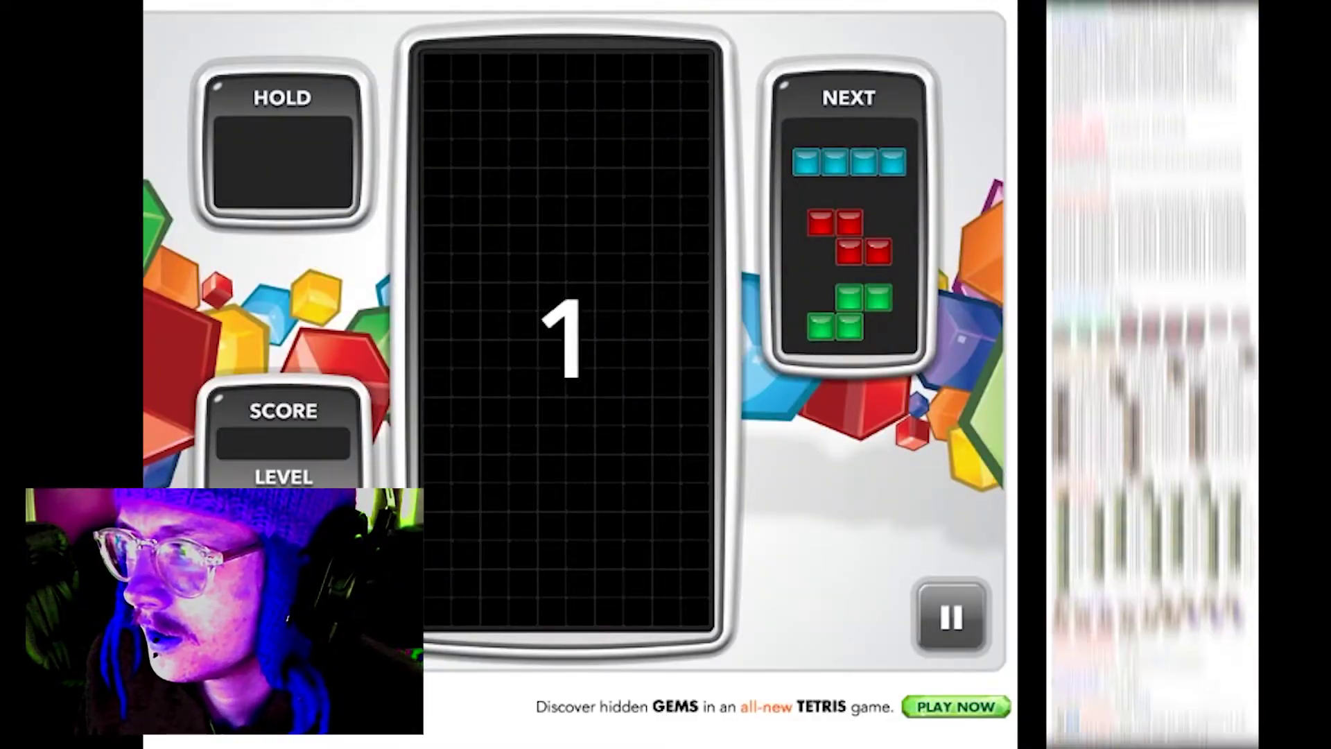
Step: Put the cyan I-piece on hold and drop the red Z-piece flat against the right wall of the Tetris board
key(Right)
key(Right)
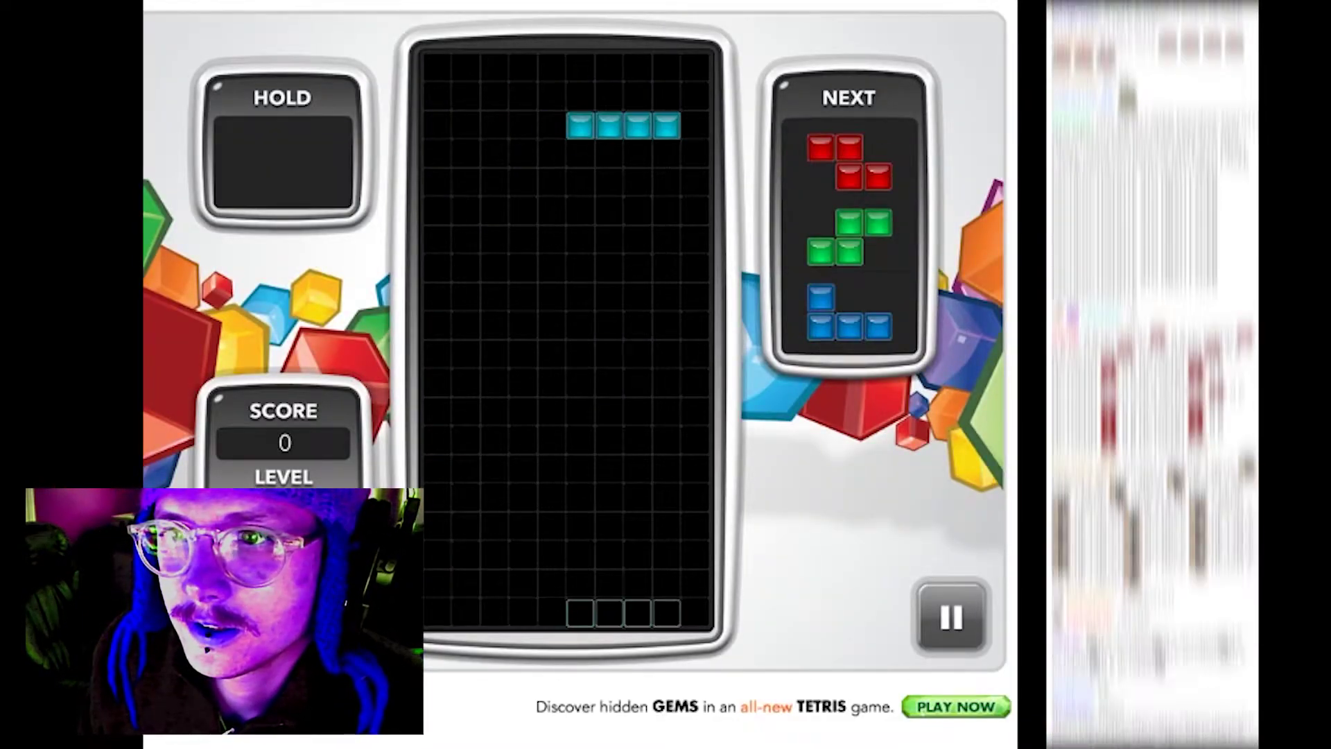
key(c)
key(Right)
key(Right)
key(Right)
key(Right)
key(Down)
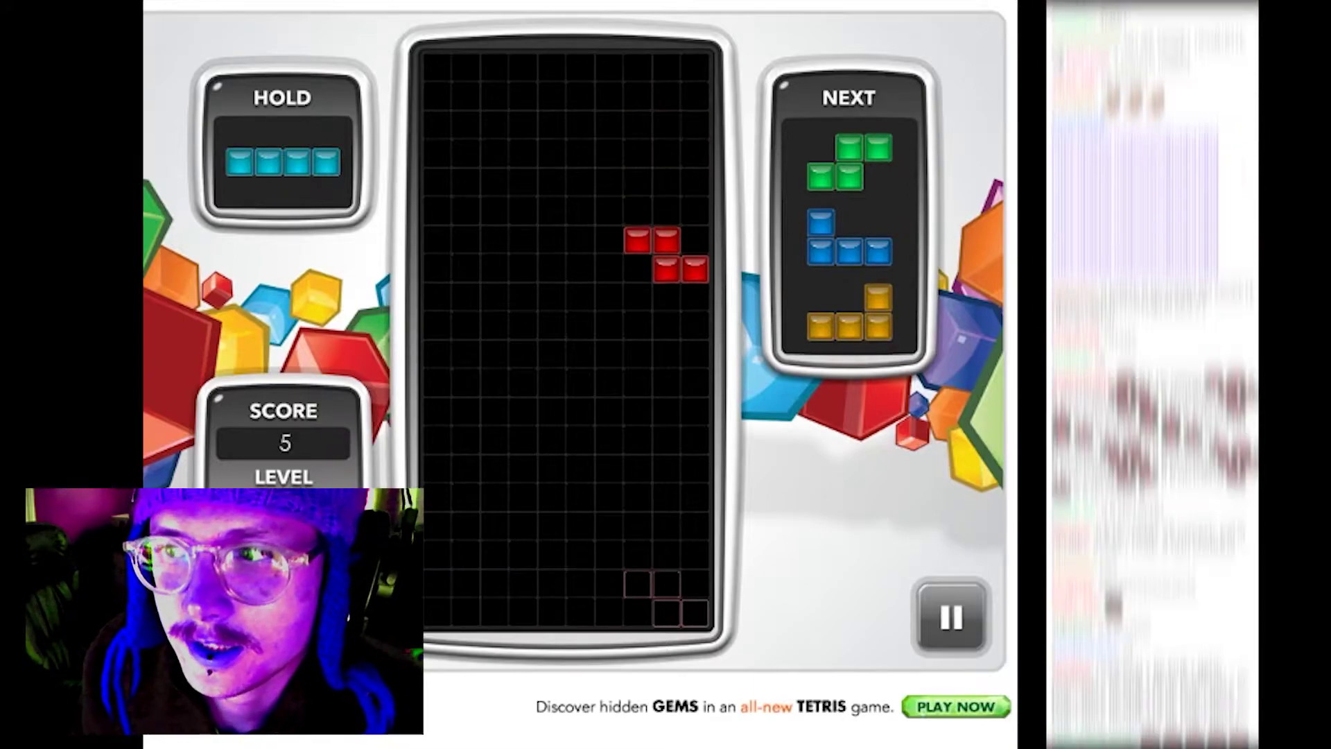
key(space)
Step: Rotate the green S-piece upright and drop it against the board's right wall on top of the red piece
key(Right)
key(Up)
key(Right)
key(Right)
key(Right)
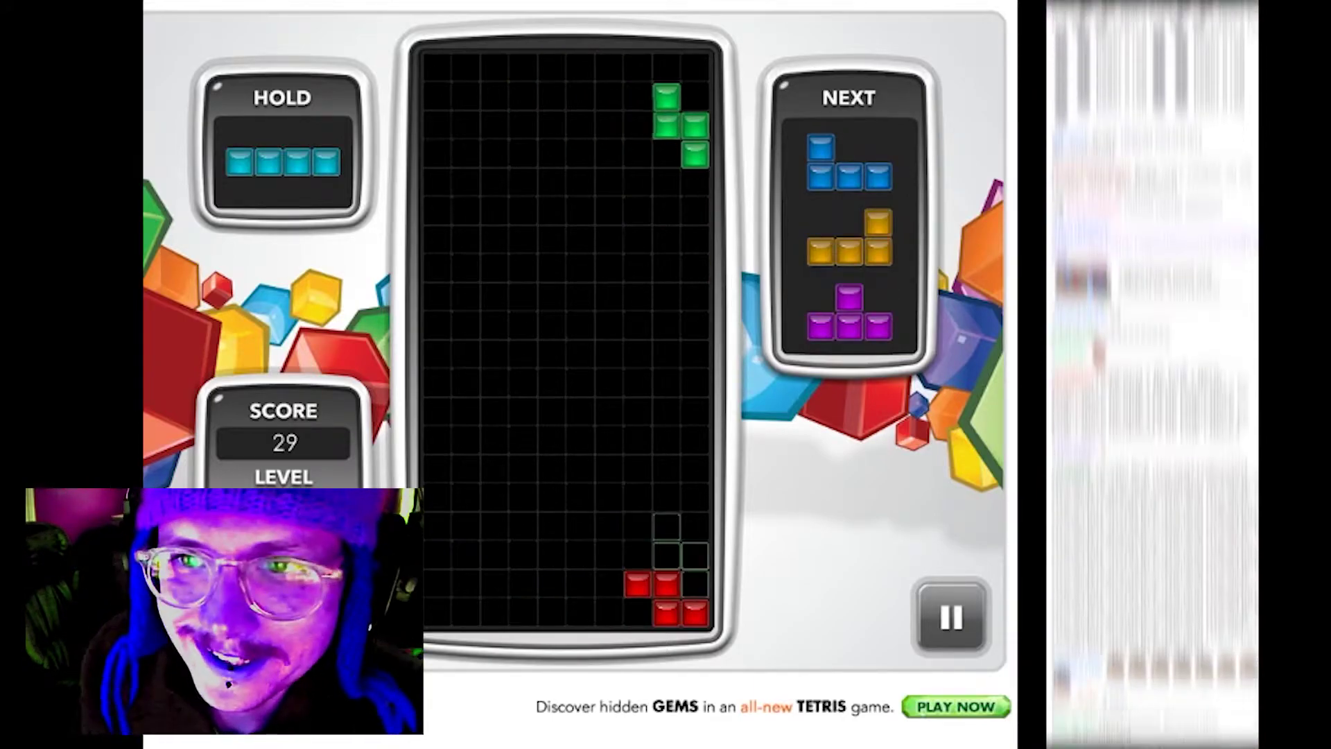
key(space)
Step: Place the blue J-piece flat on the floor directly beside the red Z-piece
key(Right)
key(Right)
key(Right)
key(Down)
key(Down)
key(Down)
key(Down)
key(Down)
key(Down)
key(Down)
key(Down)
key(Down)
key(Down)
key(Down)
key(Down)
key(Down)
key(Down)
key(Down)
key(Down)
key(Down)
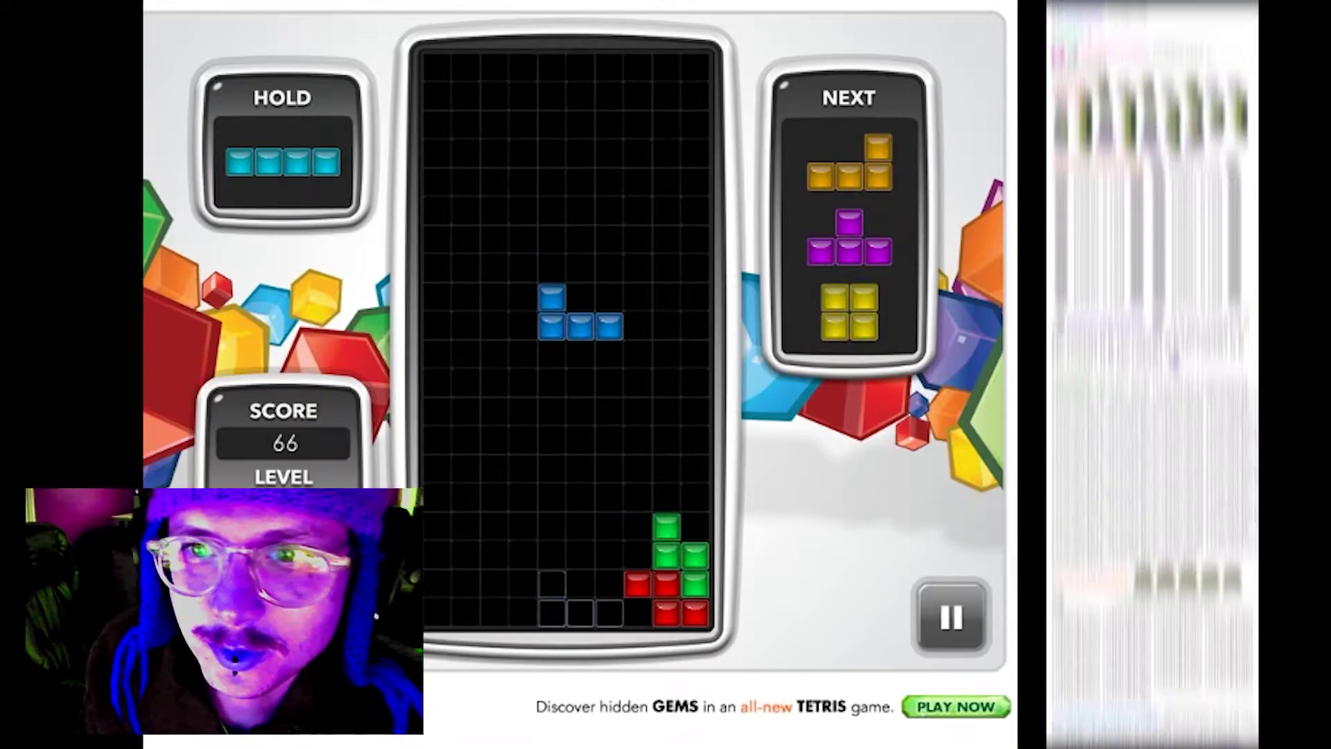
Step: Drop the orange L-piece flat beside the blue piece and stand the rotated purple T-piece on top of it
key(Left)
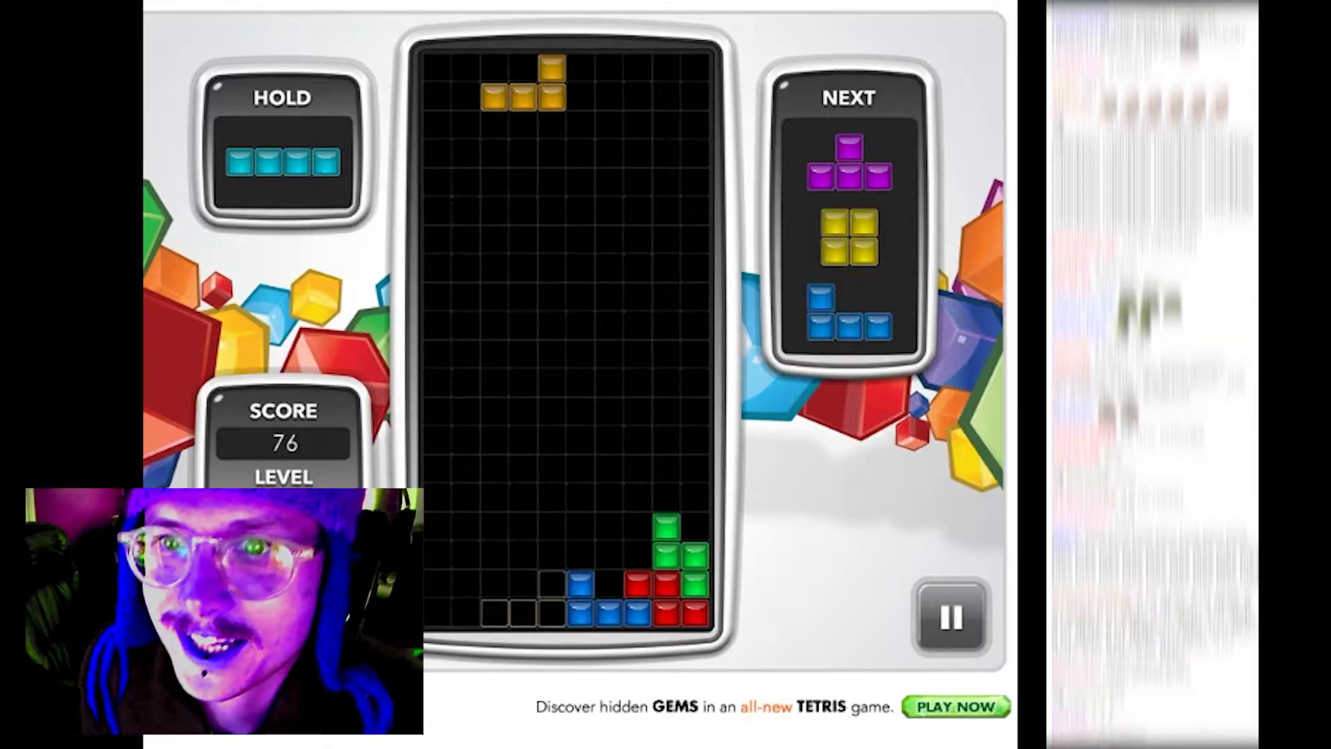
key(space)
key(Up)
key(Left)
key(Left)
key(Right)
key(space)
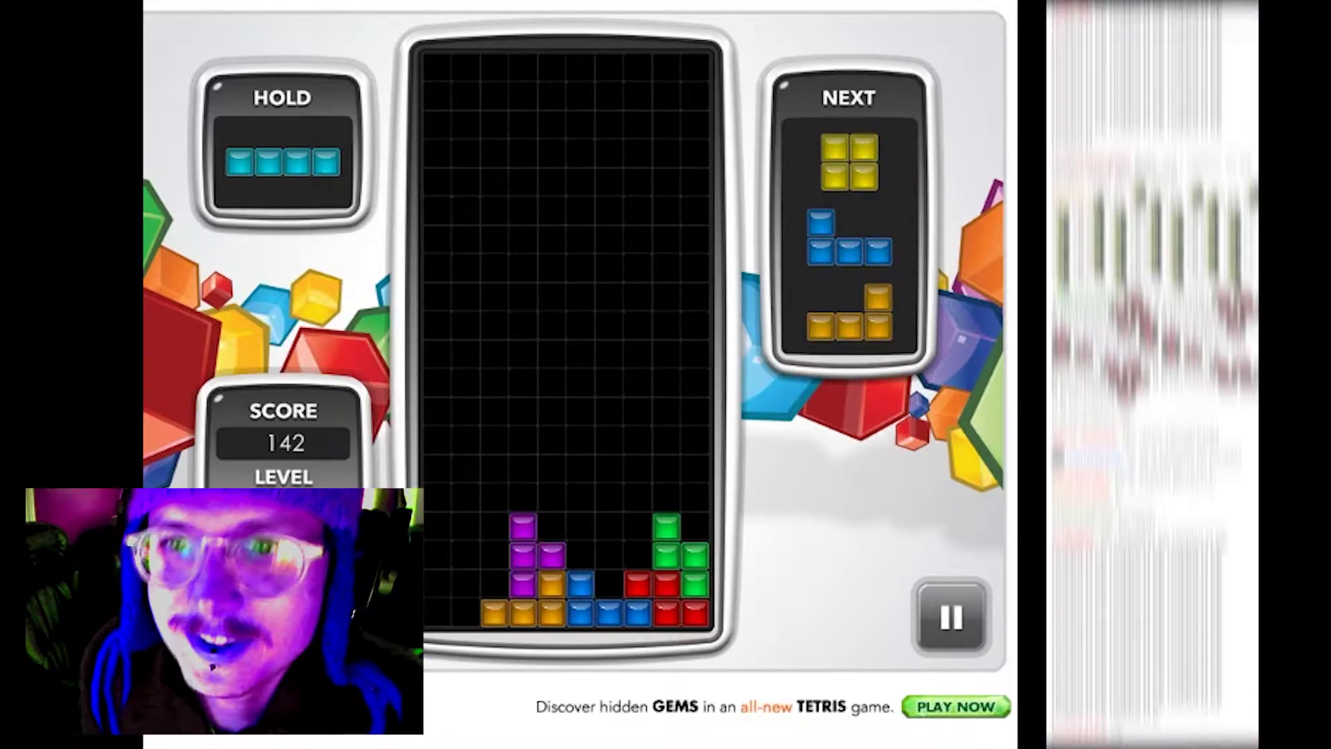
Step: Drop the yellow square piece into the gap at the board's left wall to complete the bottom row
key(Right)
key(Left)
key(Left)
key(Left)
key(Left)
key(Left)
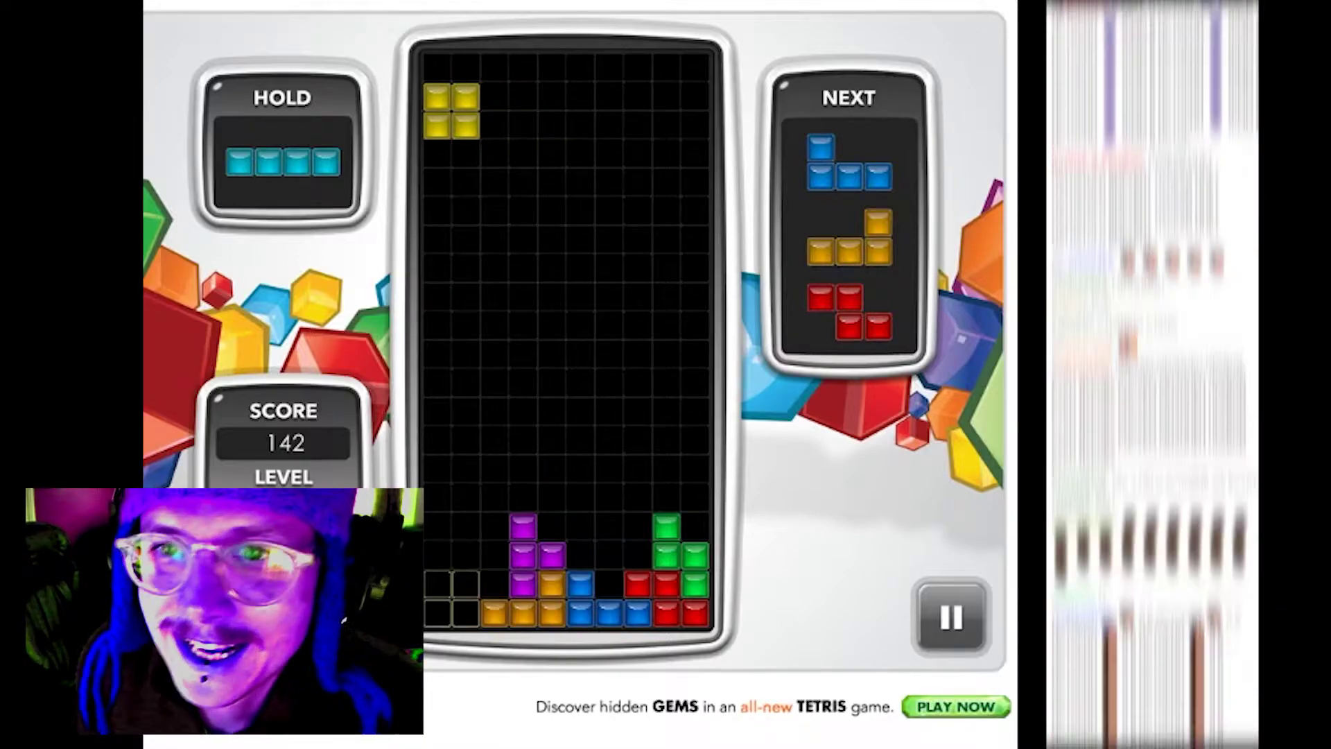
key(space)
Step: Flip the blue J-piece upside down and drop it at the left wall so its foot fills the one-cell gap
key(Up)
key(Up)
key(Left)
key(Left)
key(Left)
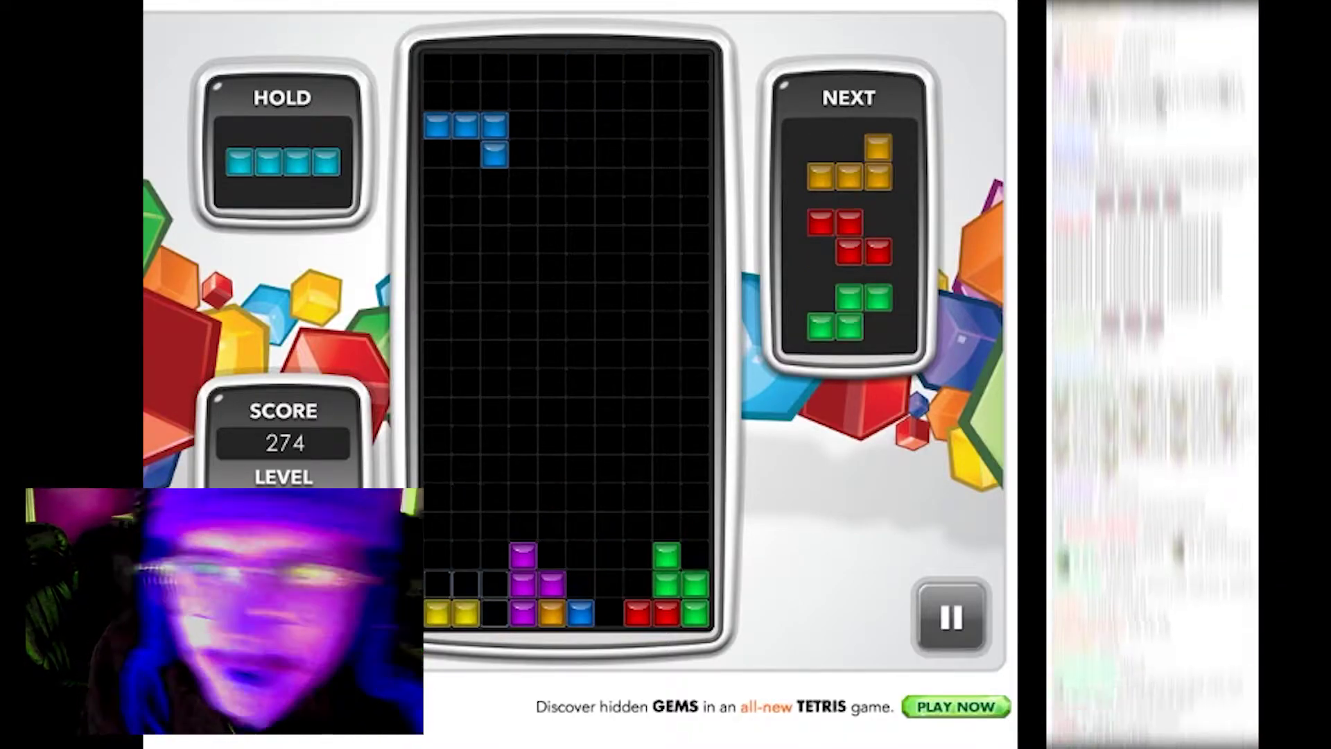
key(space)
Step: Drop the orange L-piece flat to complete a row, and drop the red Z-piece straight onto the central stack
key(Right)
key(Right)
key(space)
key(Down)
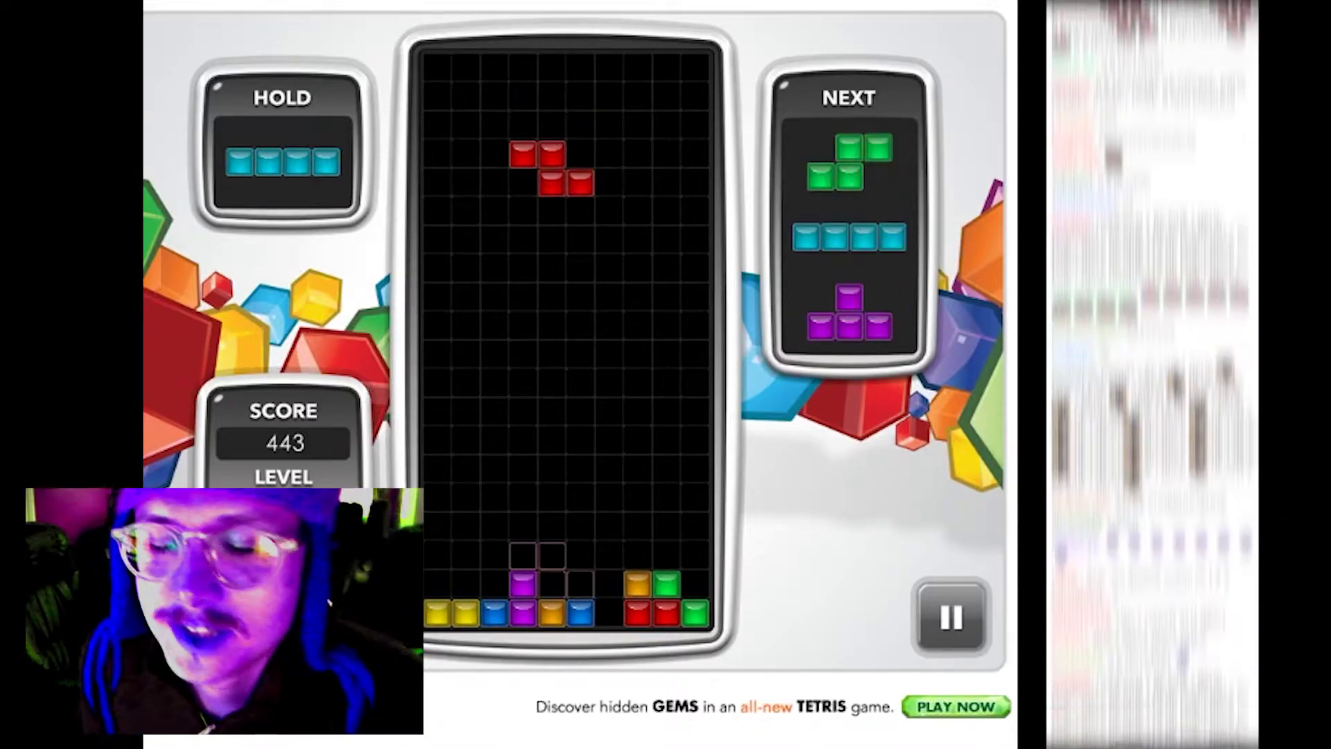
key(space)
Step: Stand the rotated green S-piece on the central stack and lay the cyan I-piece flat against the left wall
key(Up)
key(space)
key(Left)
key(Left)
key(Left)
key(space)
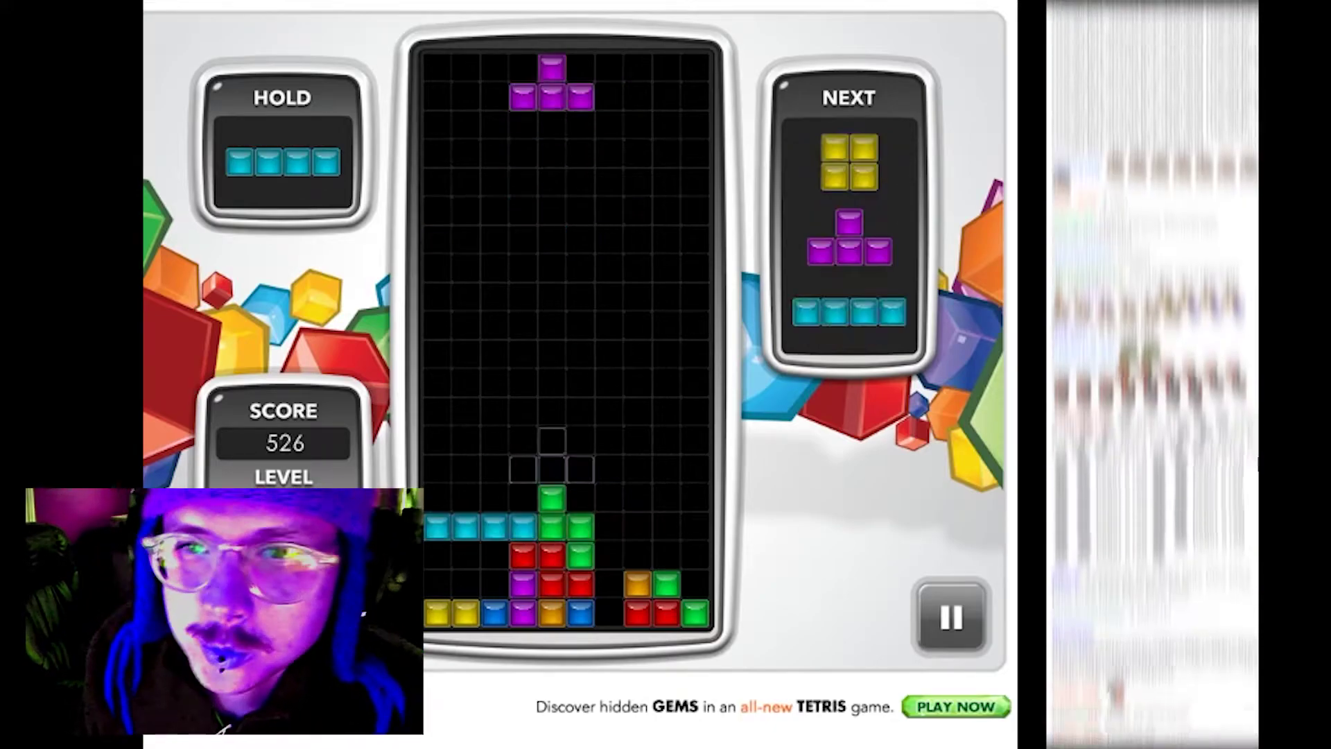
Step: Rotate the purple T-piece upright and drop it against the right wall with its stem pointing inward
key(Up)
key(Right)
key(Right)
key(Right)
key(Right)
key(Up)
key(Up)
key(Right)
key(space)
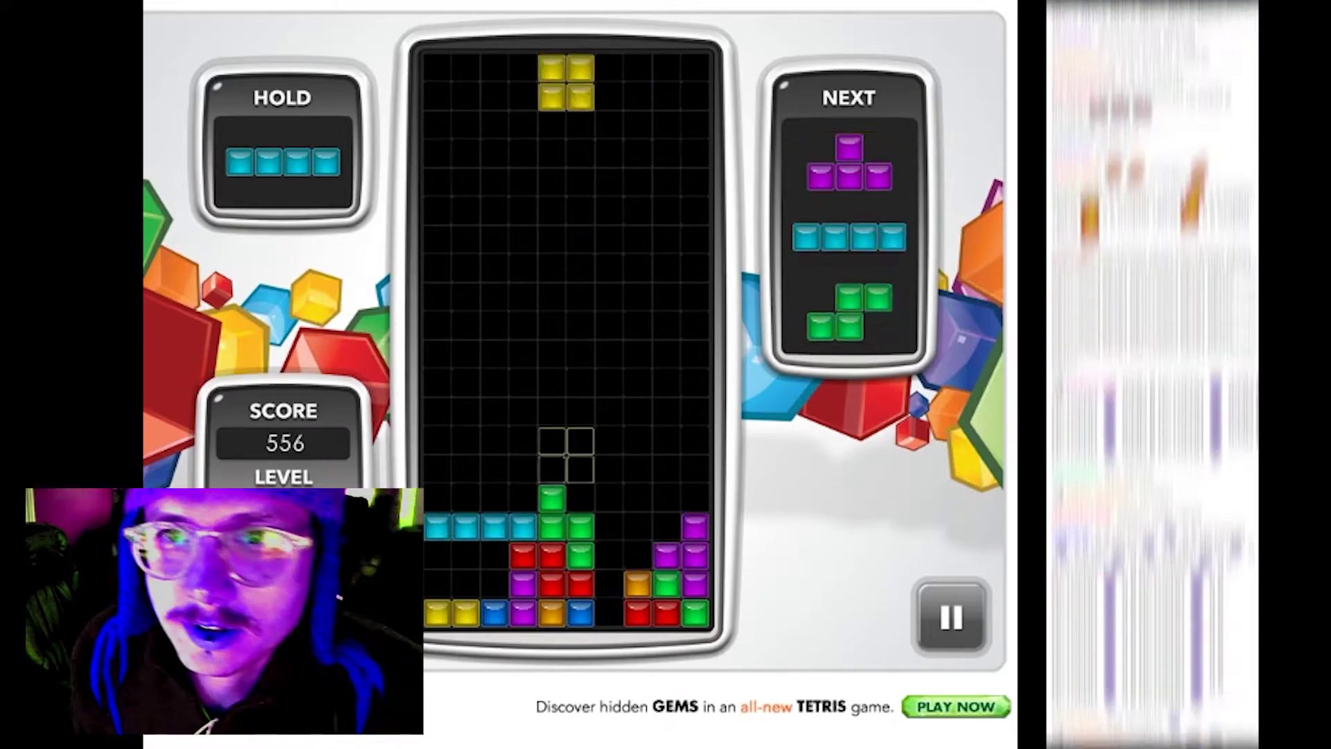
Step: Drop the yellow square one column to the left and the purple T-piece one column to the right on the central stack
key(Left)
key(space)
key(Right)
key(space)
Step: Lay the cyan I-piece flat against the right wall and drop the green S-piece against the left wall
key(Right)
key(Right)
key(Right)
key(space)
key(Left)
key(Left)
key(Left)
key(space)
Step: Rotate the orange L-piece upright, drop it near the left wall, and drop the following pieces straight down
key(Up)
key(Left)
key(Left)
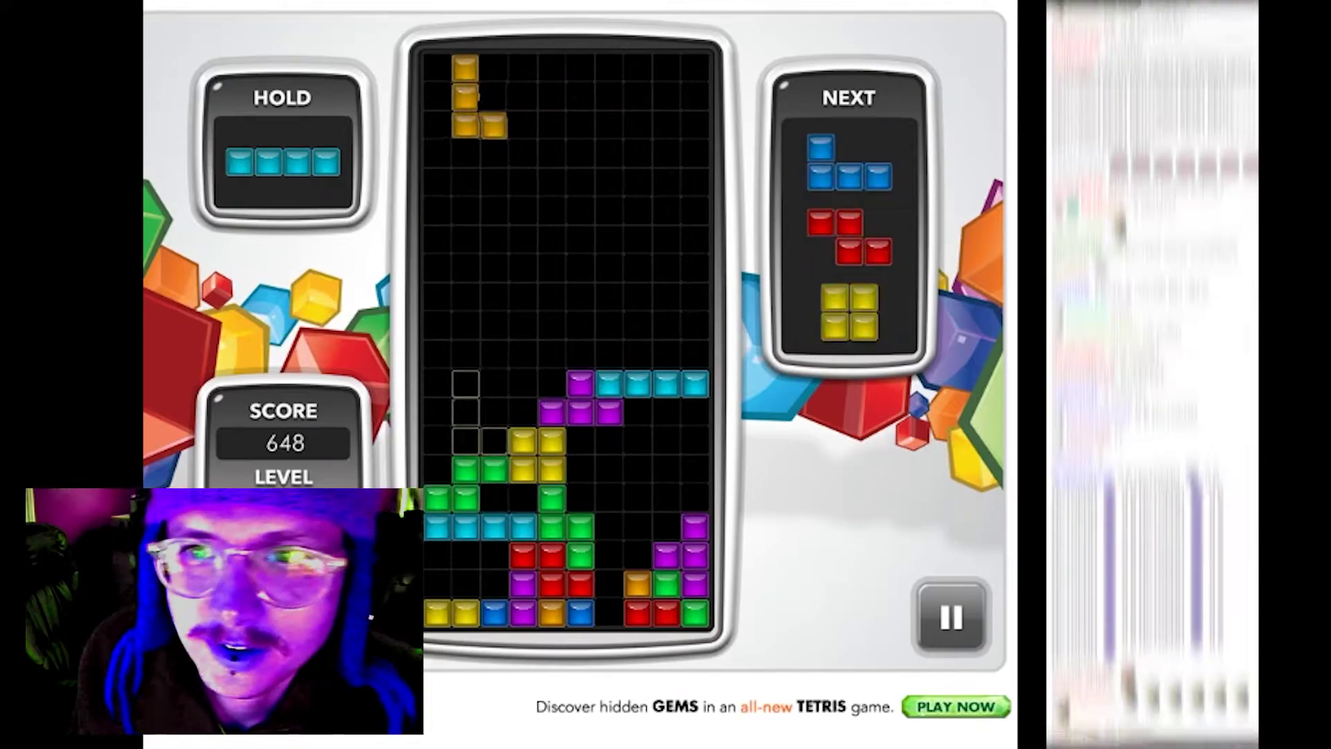
key(space)
key(space)
key(space)
key(space)
key(space)
key(space)
key(space)
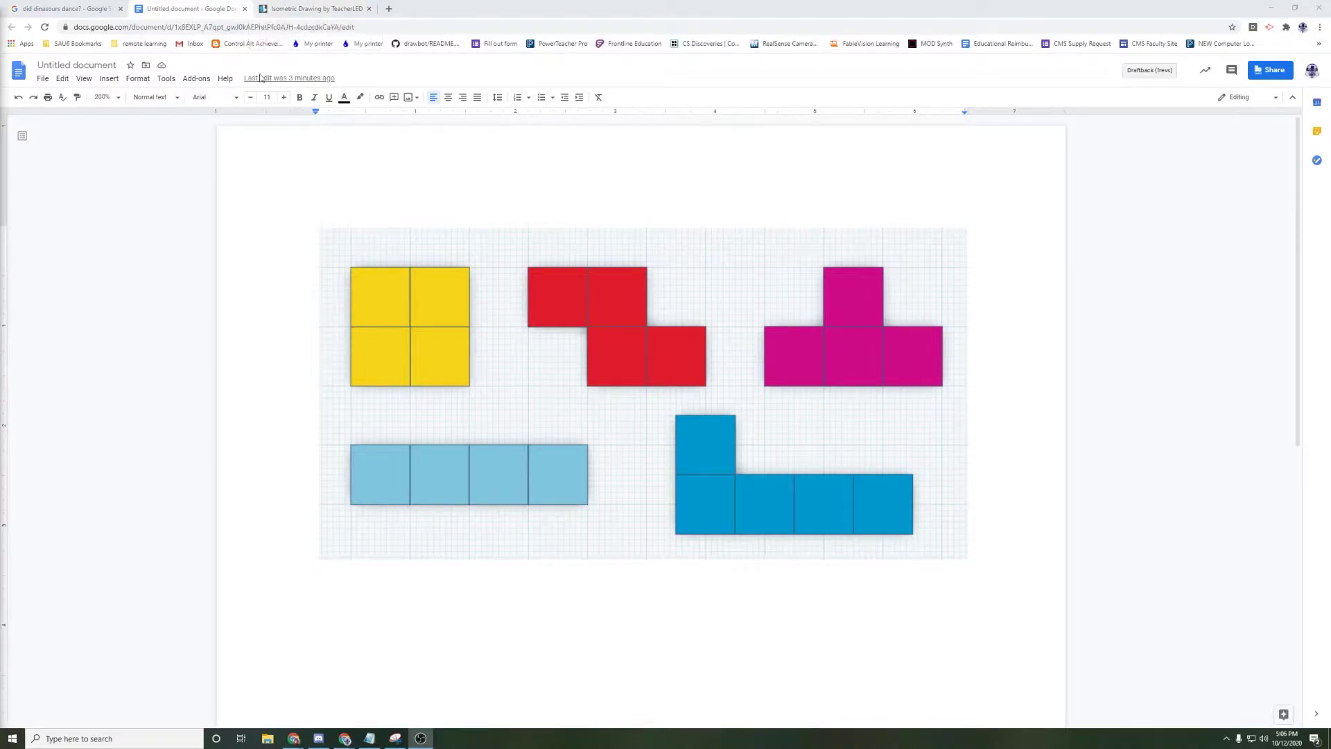
Step: On the Isometric Drawing page, draw the square piece's two-unit base edge and two-unit vertical edge on the dot grid
click(322, 10)
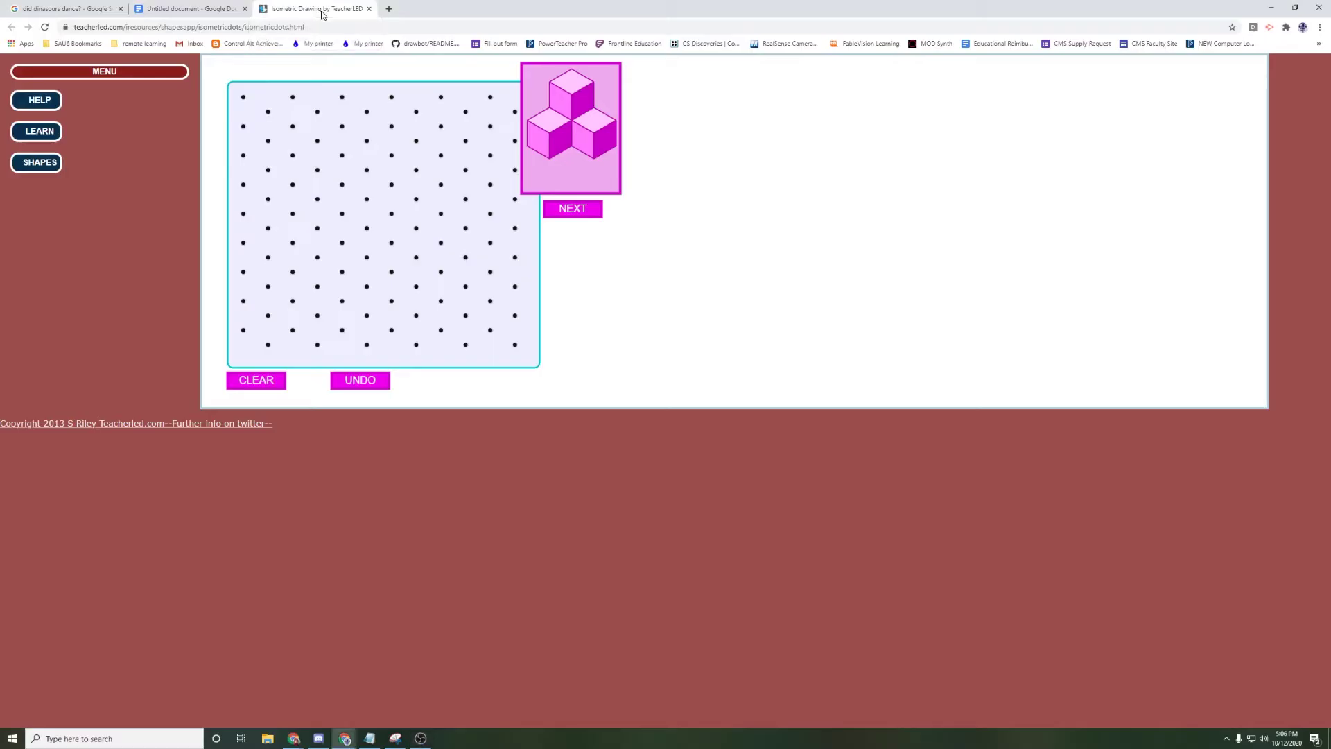
click(200, 10)
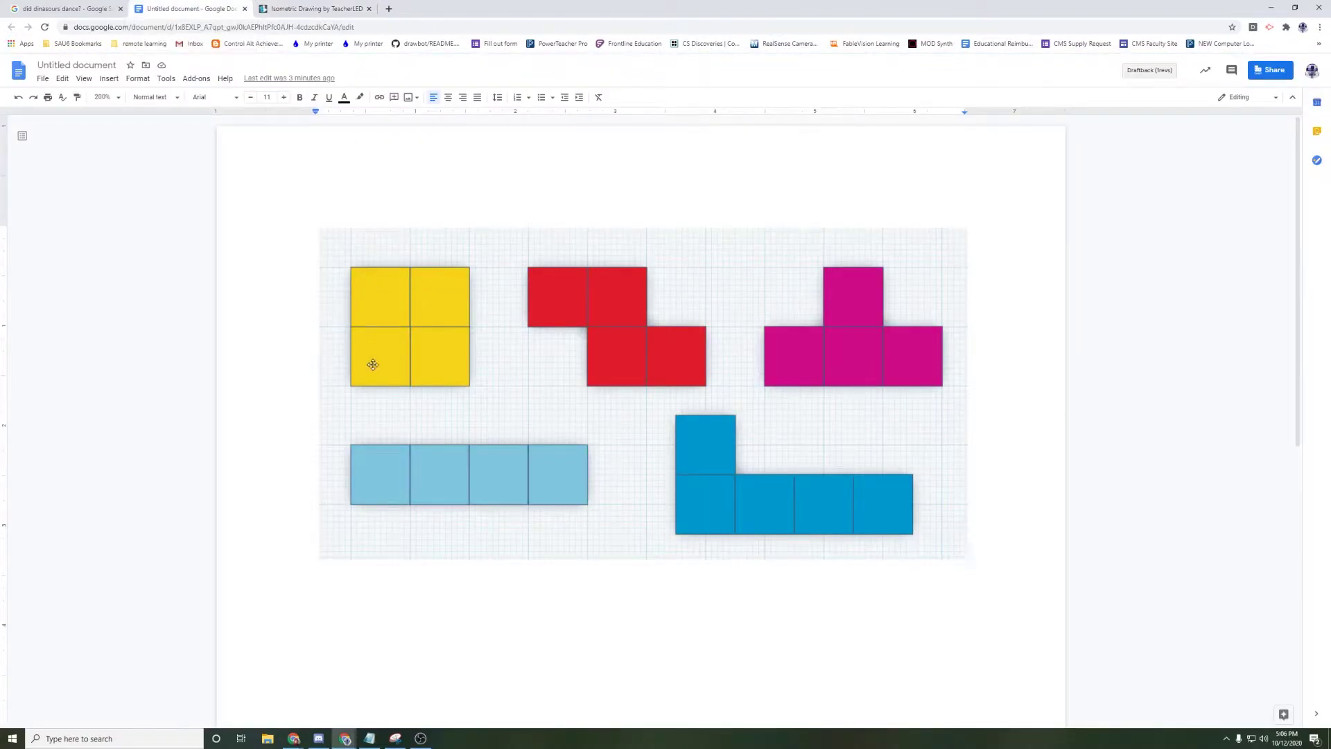
click(305, 10)
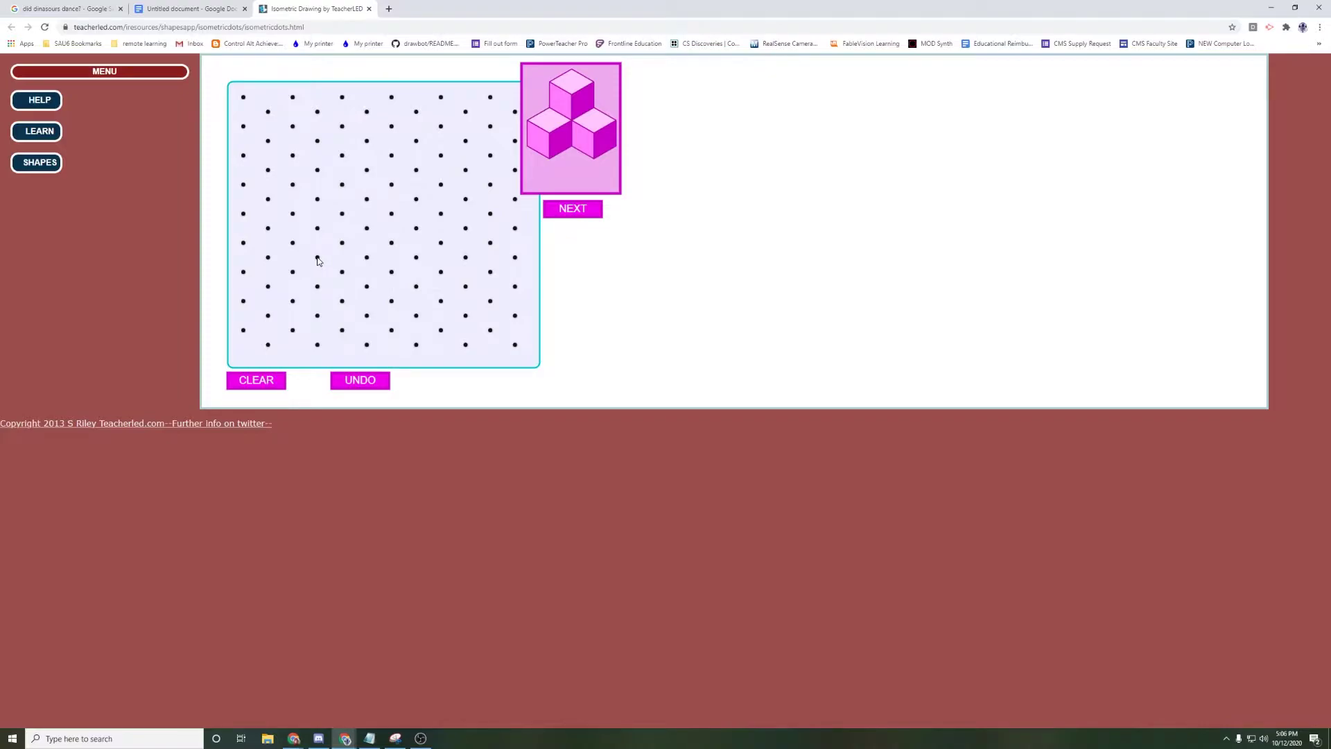
drag(318, 260, 370, 294)
drag(366, 288, 369, 233)
Step: Complete the square piece as a two-by-two isometric block one unit deep, using the document's reference image, and clear the grid
click(208, 9)
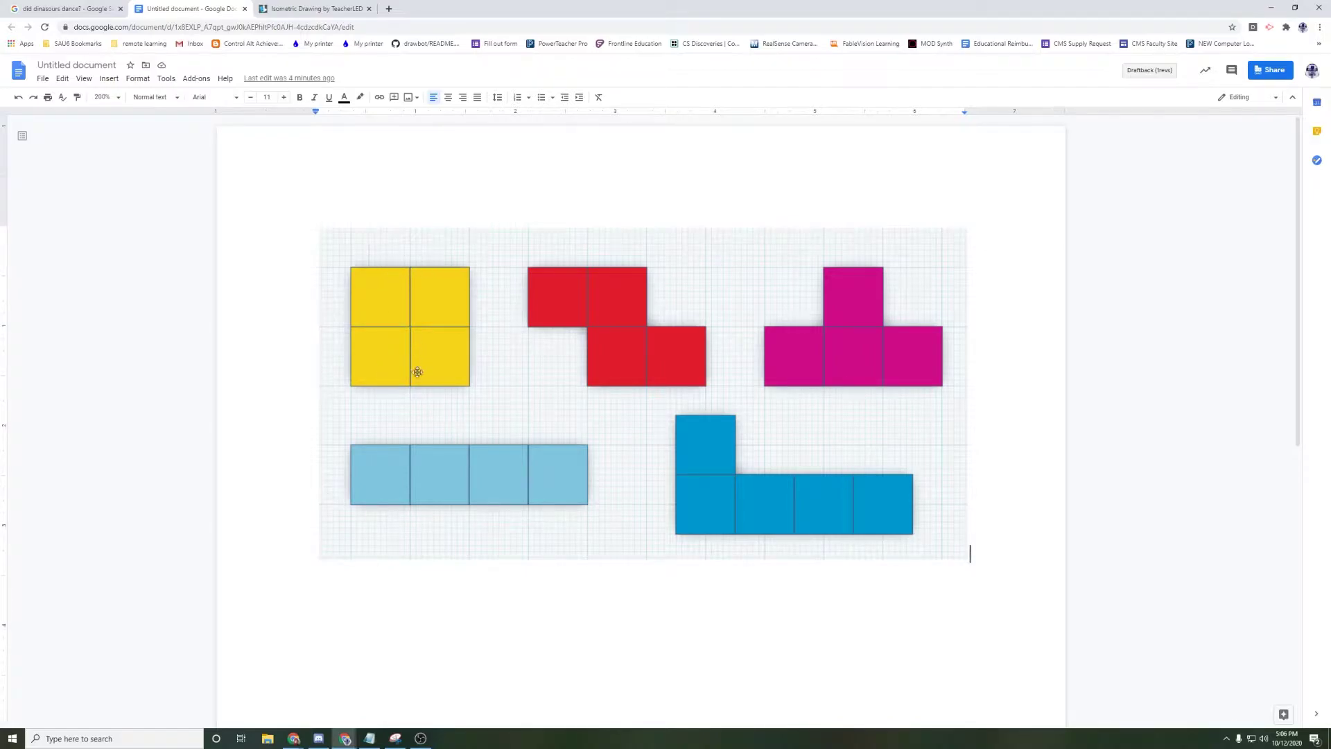
click(312, 10)
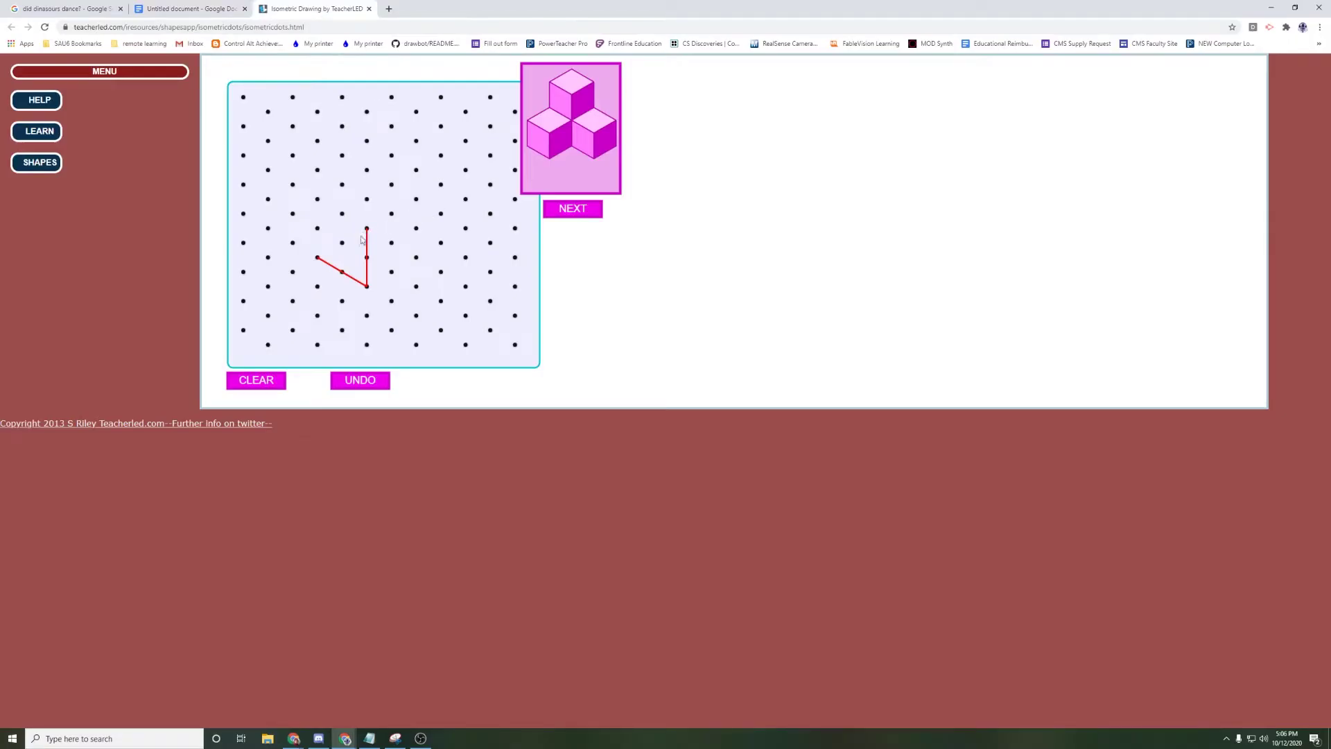
click(342, 213)
click(318, 199)
click(317, 228)
click(317, 257)
click(343, 184)
mouse_move(341, 184)
mouse_down()
mouse_move(393, 215)
mouse_move(372, 227)
mouse_move(390, 216)
mouse_move(390, 277)
mouse_move(368, 286)
mouse_up()
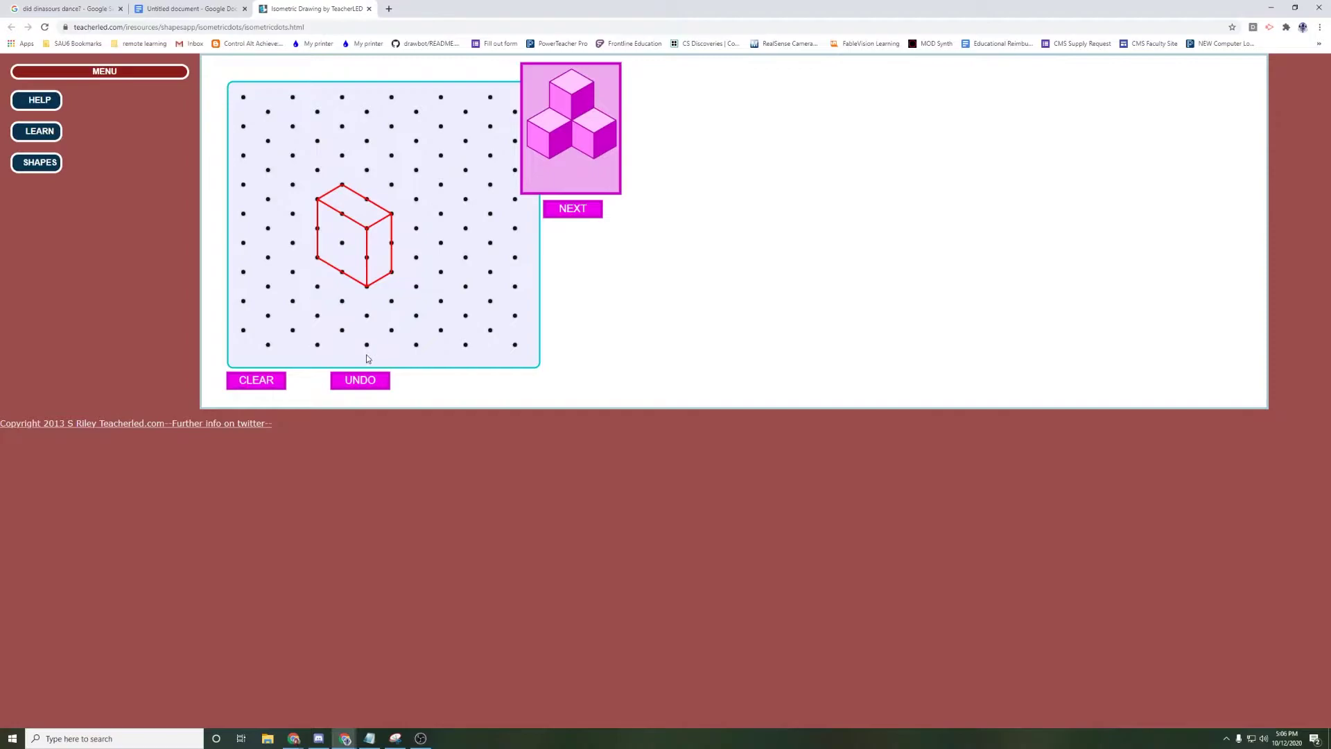
click(257, 380)
Step: Draw the T-piece's three-unit base edge and one-unit vertical end edge on the isometric grid, following the document's reference image
click(171, 11)
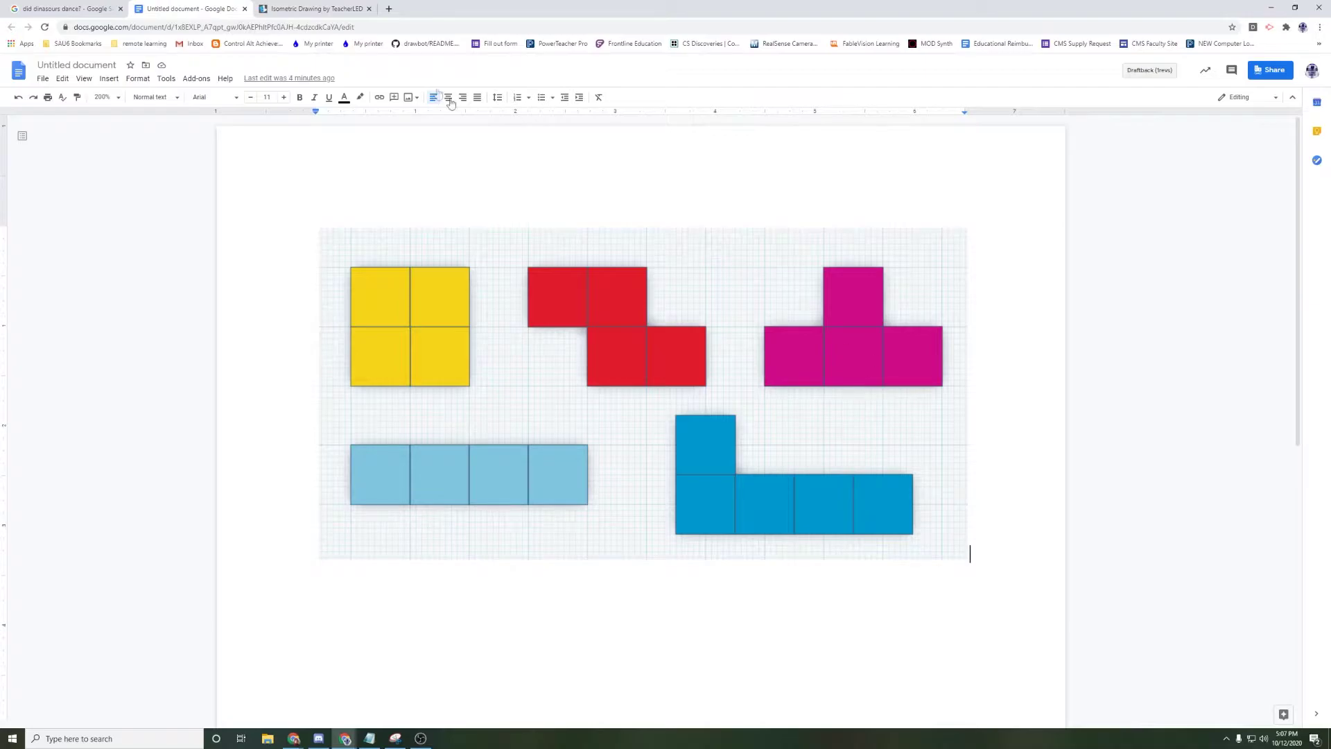
click(322, 11)
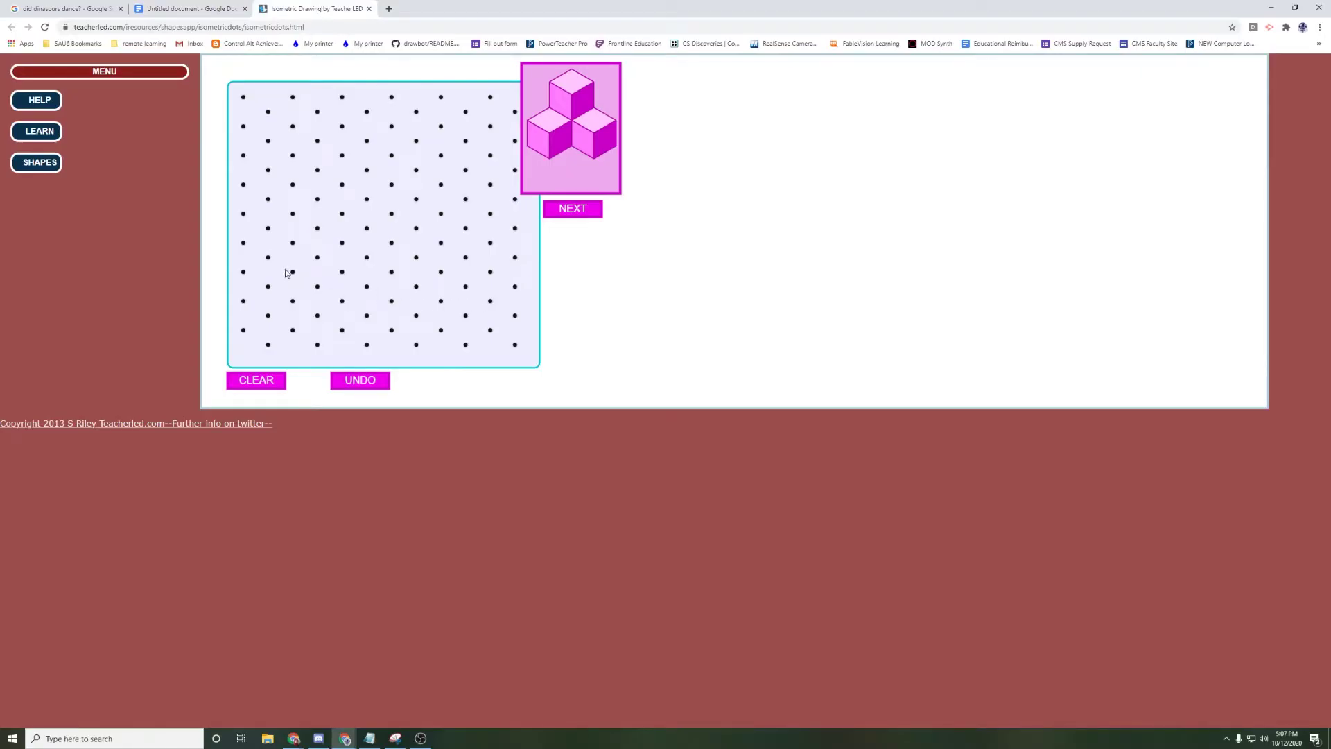
drag(294, 272, 368, 318)
click(198, 11)
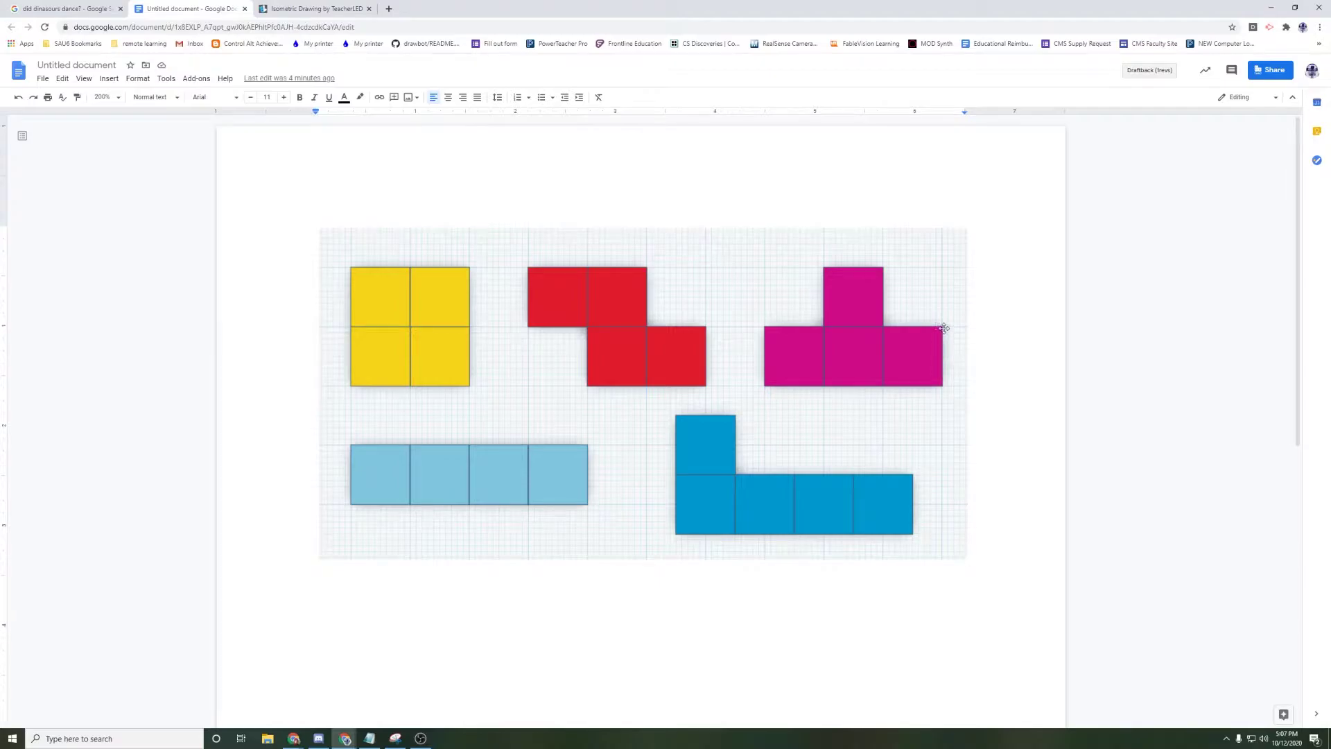
click(359, 10)
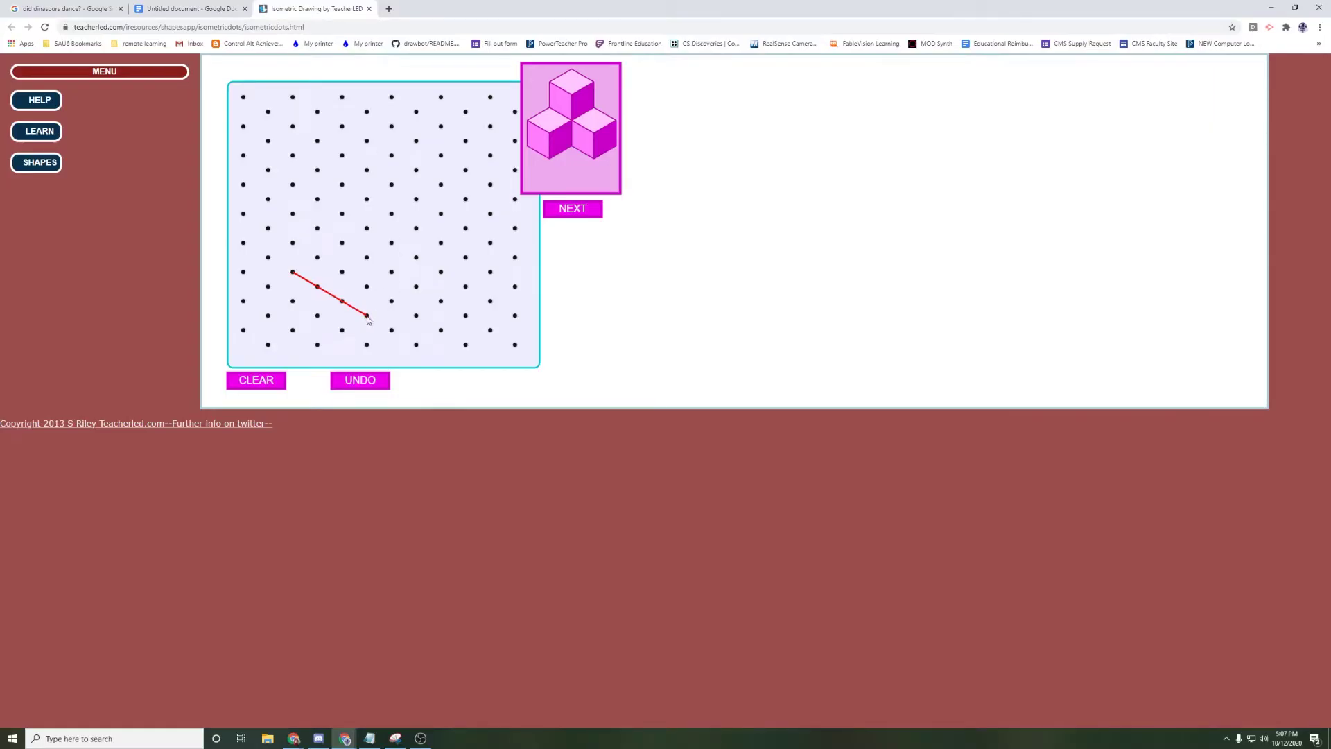
drag(367, 315, 367, 287)
Step: Check the T-piece in the document and close its isometric front outline with two one-unit shoulders and the raised centre square
click(174, 13)
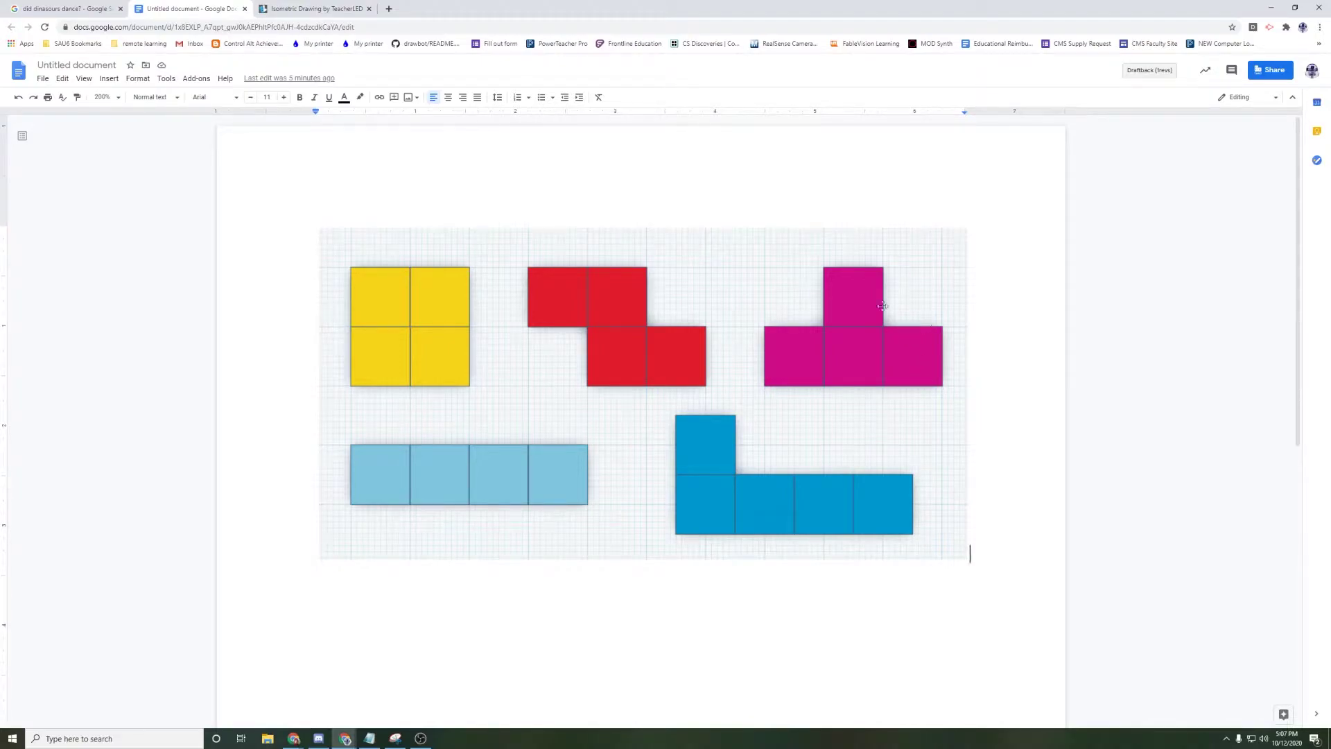
click(312, 8)
click(367, 286)
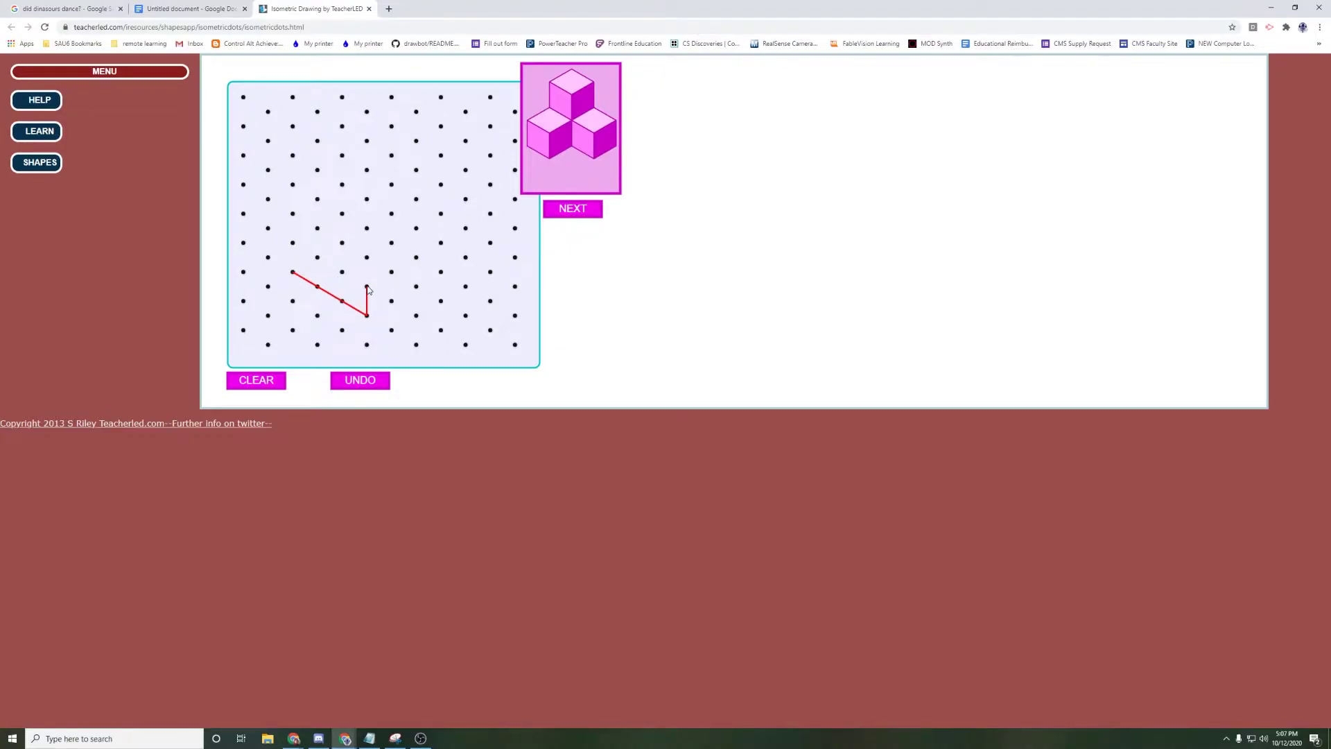
click(341, 271)
click(203, 10)
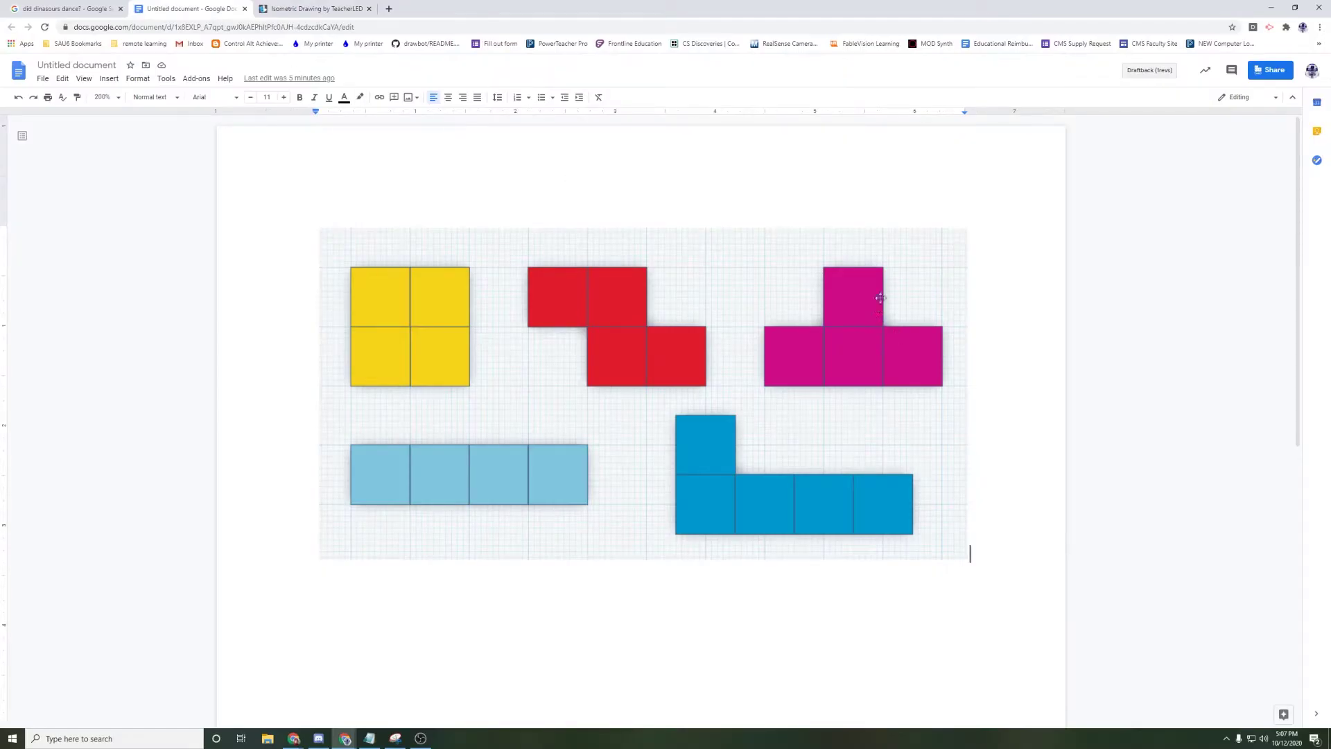
click(313, 9)
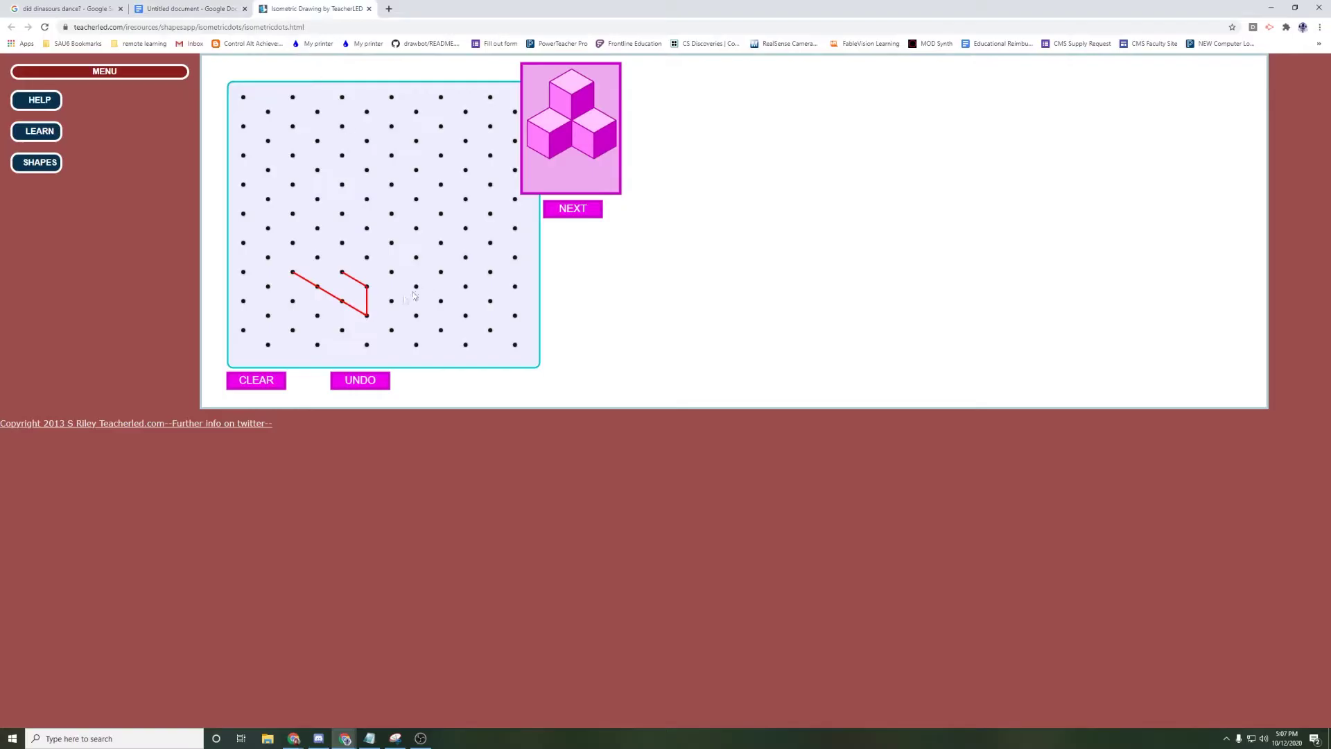
click(342, 245)
click(317, 230)
click(318, 257)
click(293, 244)
click(294, 270)
Step: Draw the T-piece's one-unit-deep end face and the outer edge of the adjoining shoulder's top
click(391, 273)
click(391, 303)
click(366, 316)
click(392, 272)
click(367, 258)
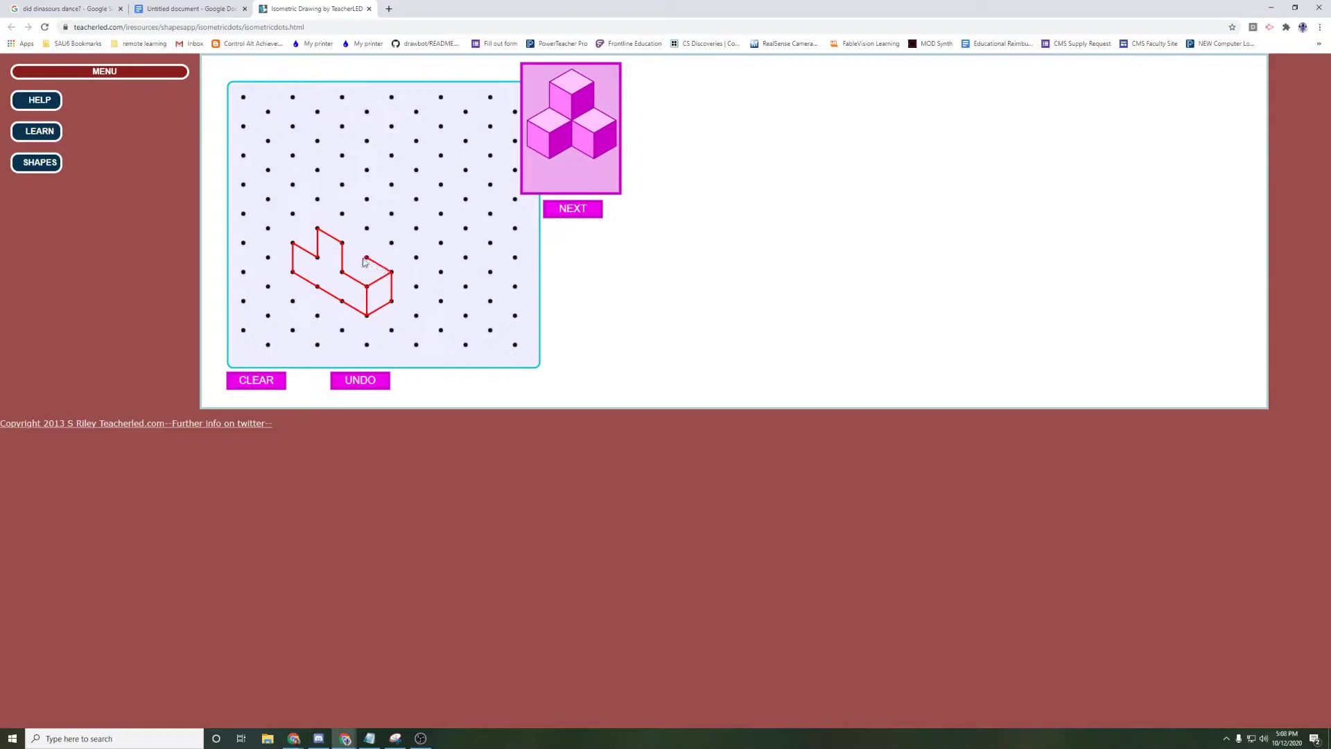
Step: Finish the T-piece's shoulder top and draw the side and top faces of its raised centre cube
click(342, 272)
click(367, 258)
click(366, 228)
click(343, 243)
click(367, 229)
click(342, 214)
click(317, 229)
click(292, 243)
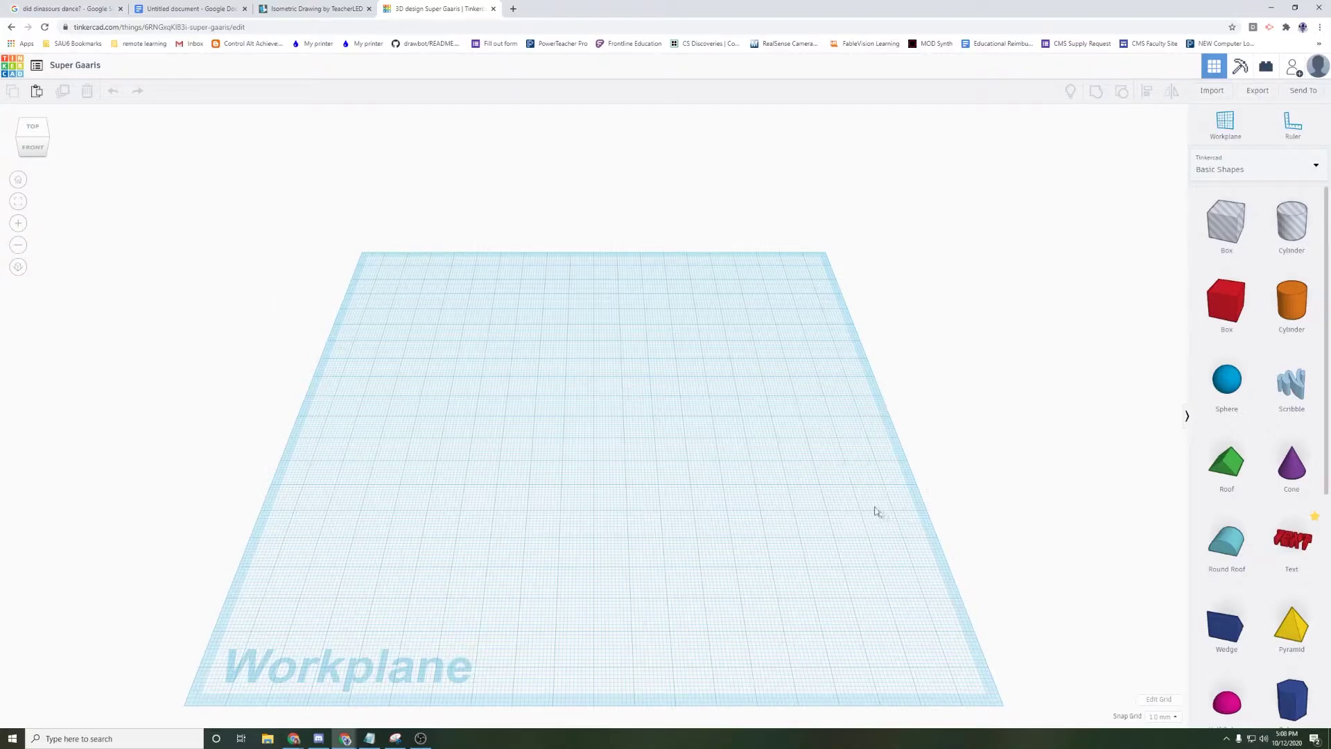
Step: In Tinkercad, place a red solid box on the workplane and move it about 22 mm left and 16 mm back
click(1176, 718)
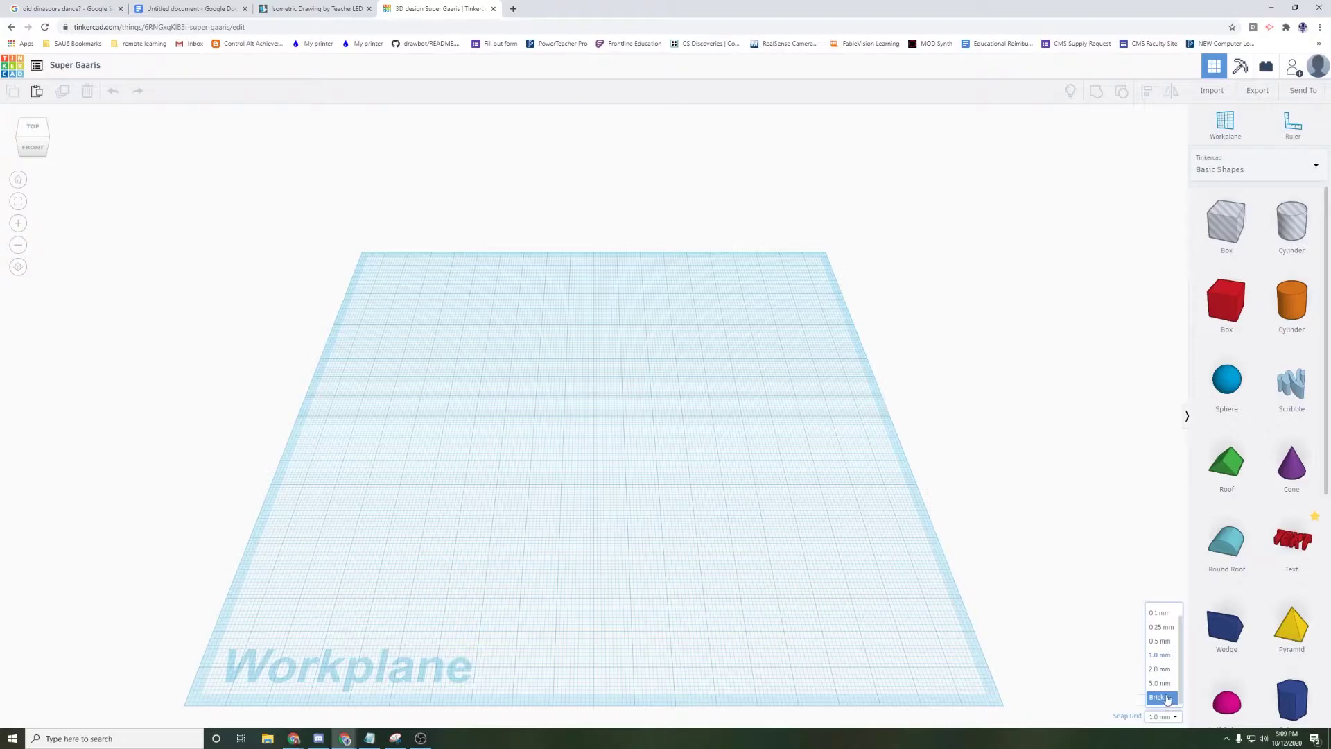
drag(1219, 310, 644, 466)
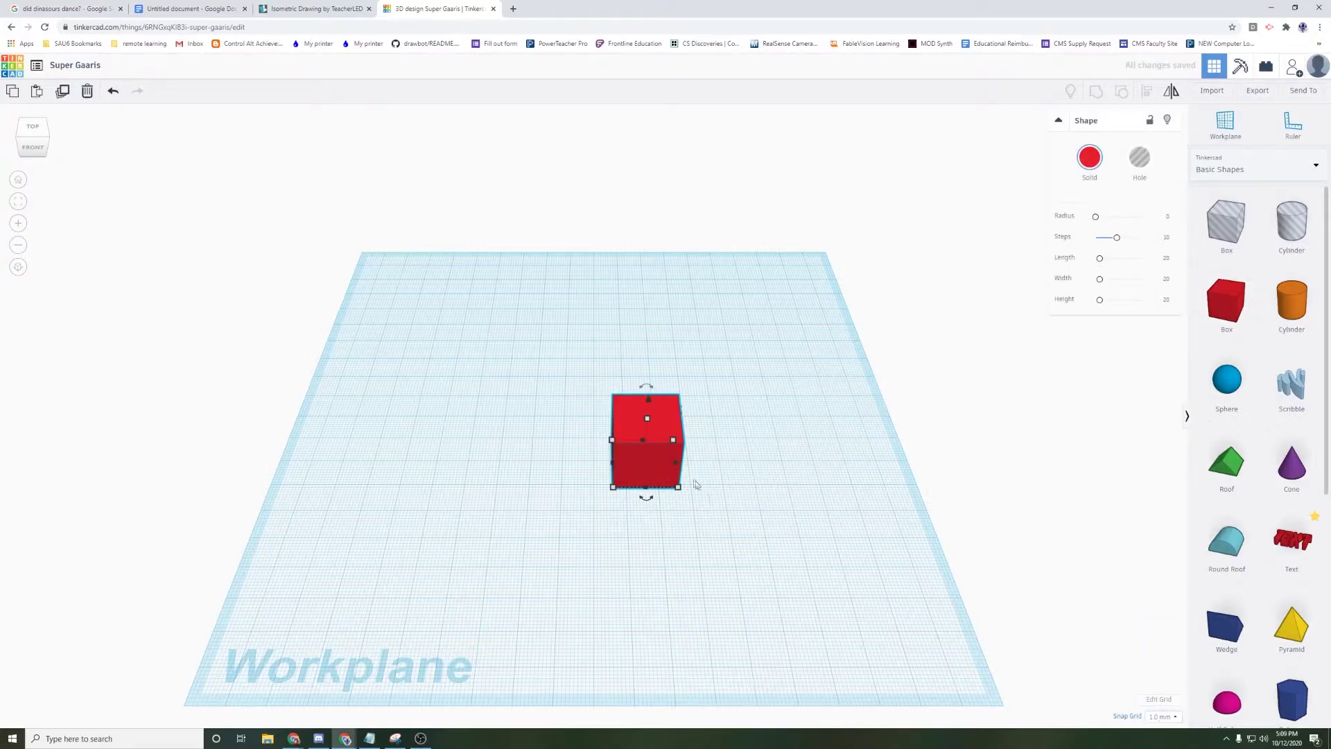
drag(621, 468, 553, 428)
Step: Set the snap grid to 5.0 mm, shift the red box about 4 mm left, and deselect it
click(1174, 718)
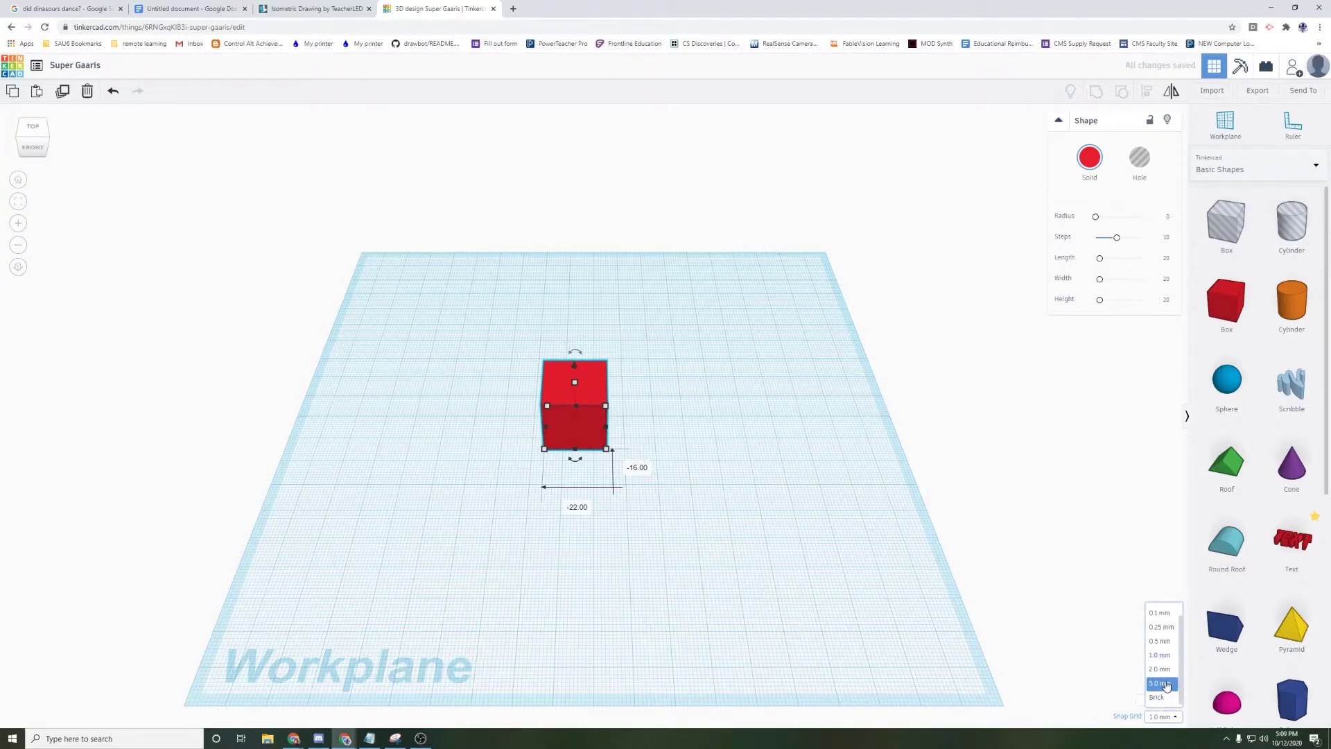
click(1161, 683)
click(744, 509)
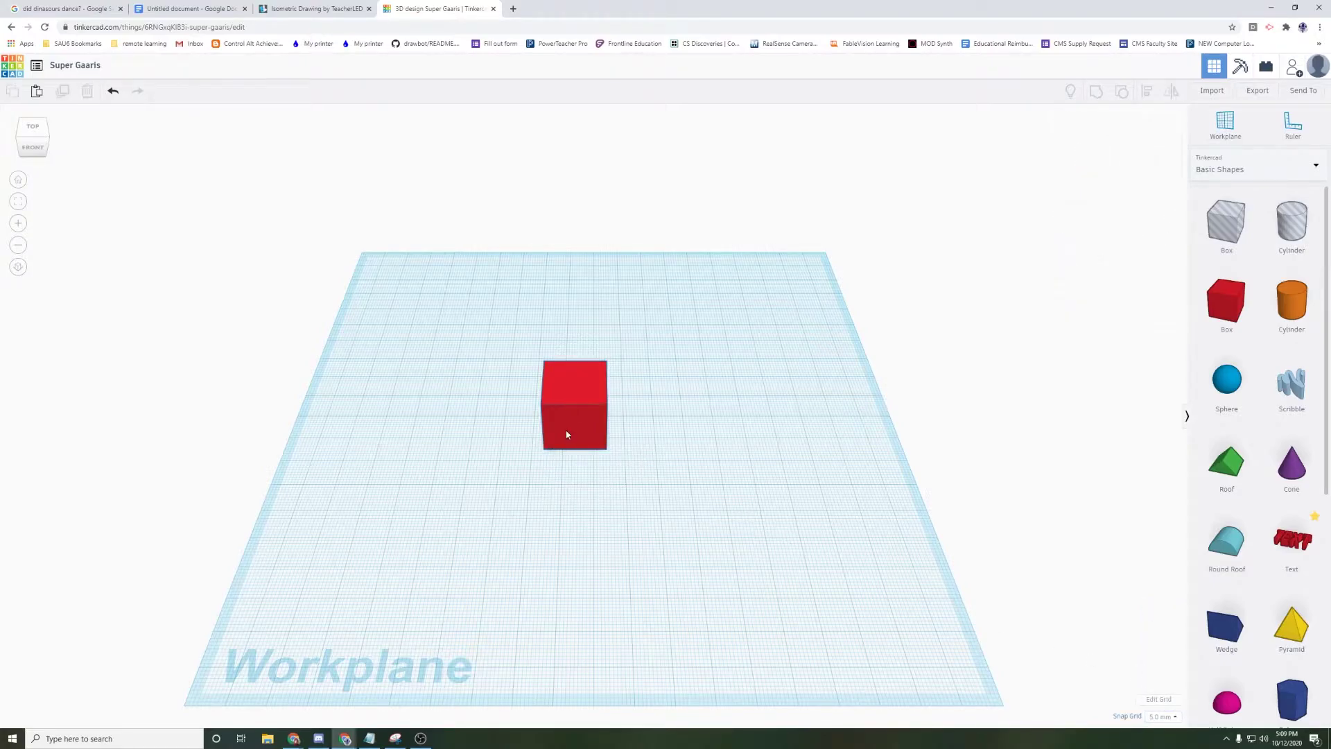
mouse_move(566, 434)
mouse_down()
mouse_move(698, 451)
mouse_move(555, 436)
mouse_up()
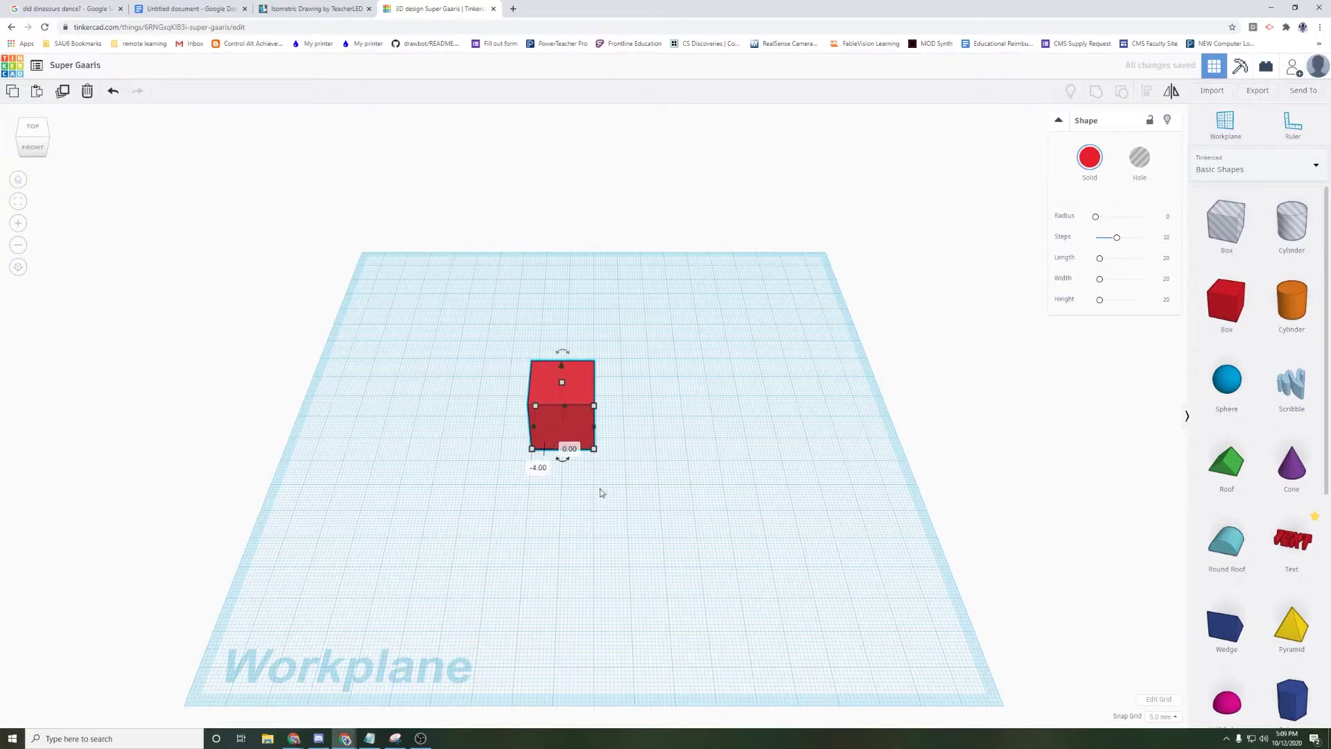
click(605, 473)
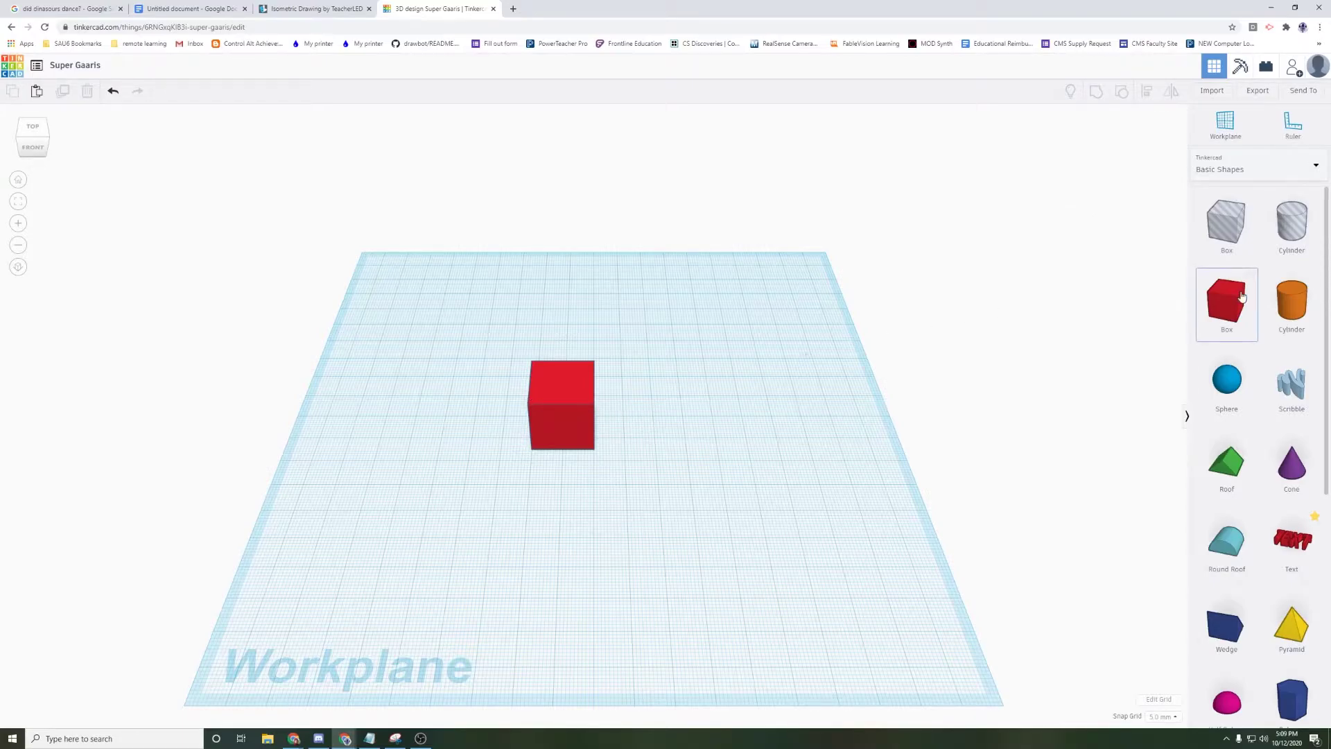
Step: Place two extra red boxes on the workplane, one beside and one in front of the first, and delete both
drag(1232, 302, 664, 444)
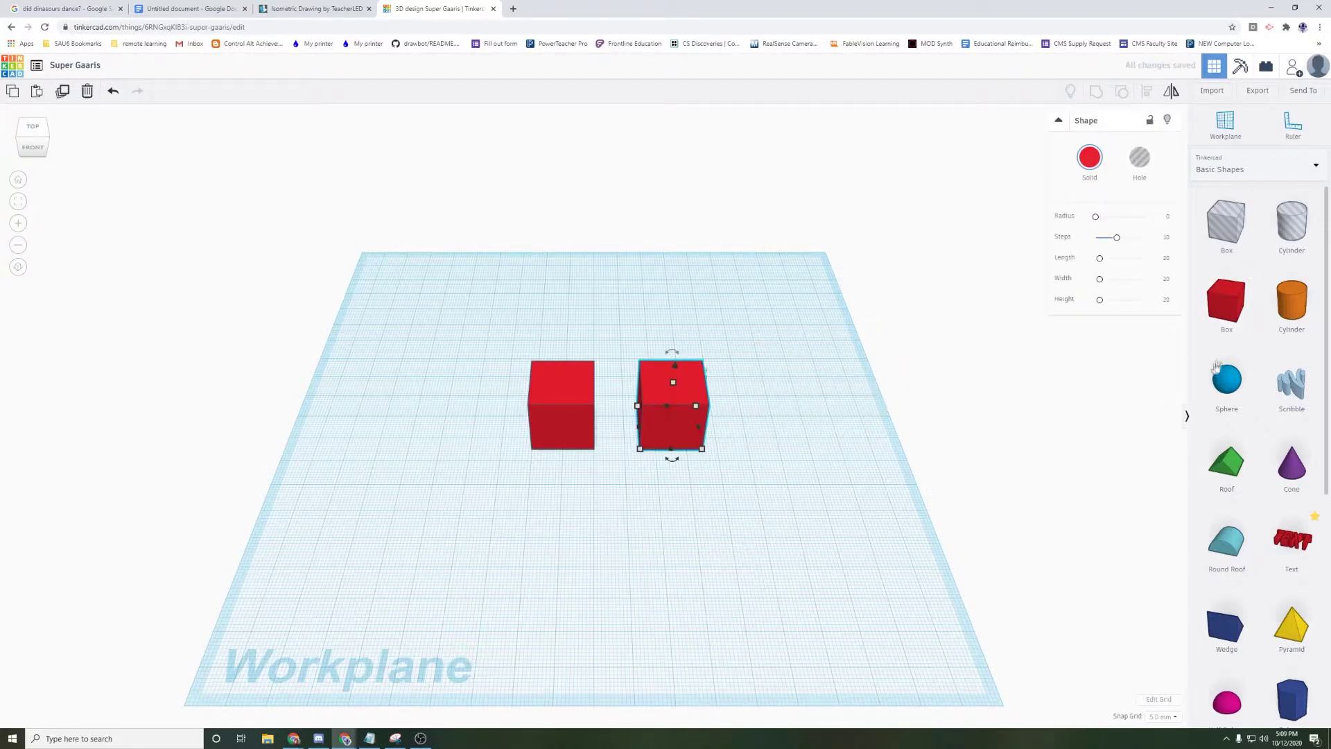
drag(1226, 302, 534, 515)
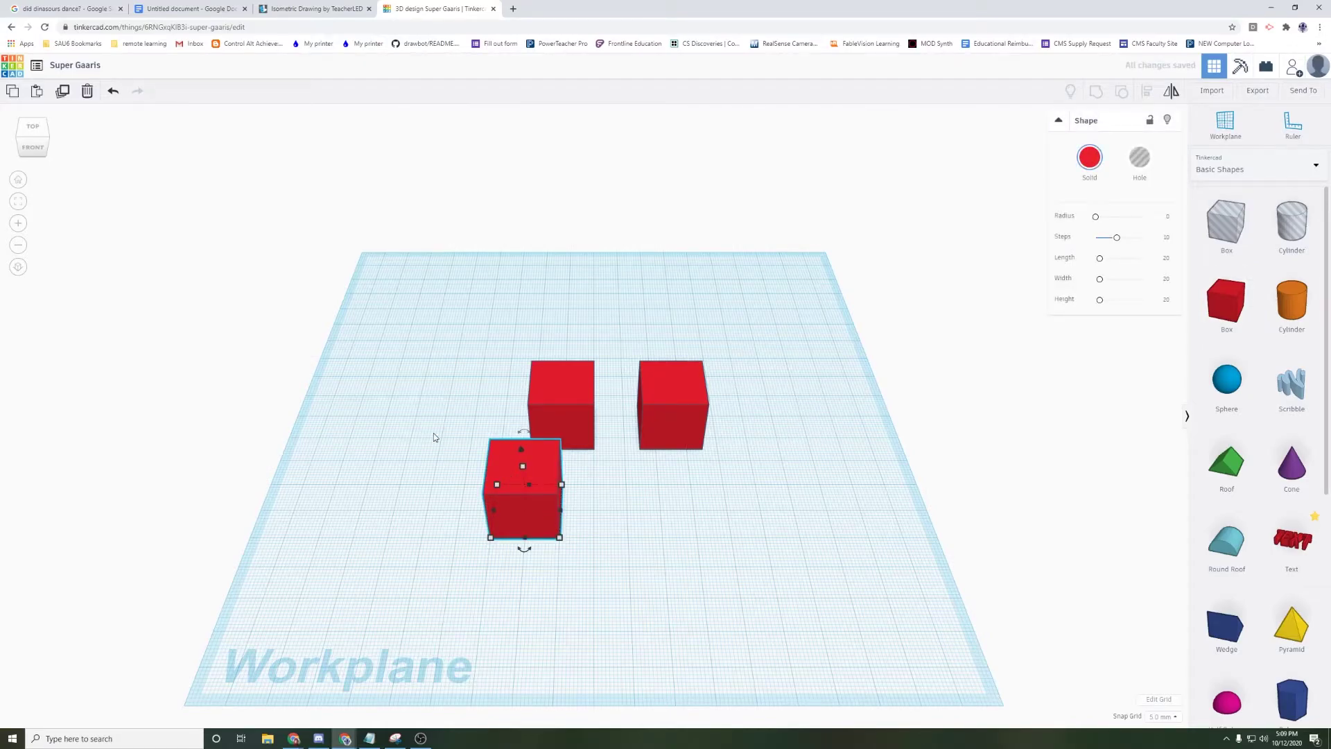
click(549, 503)
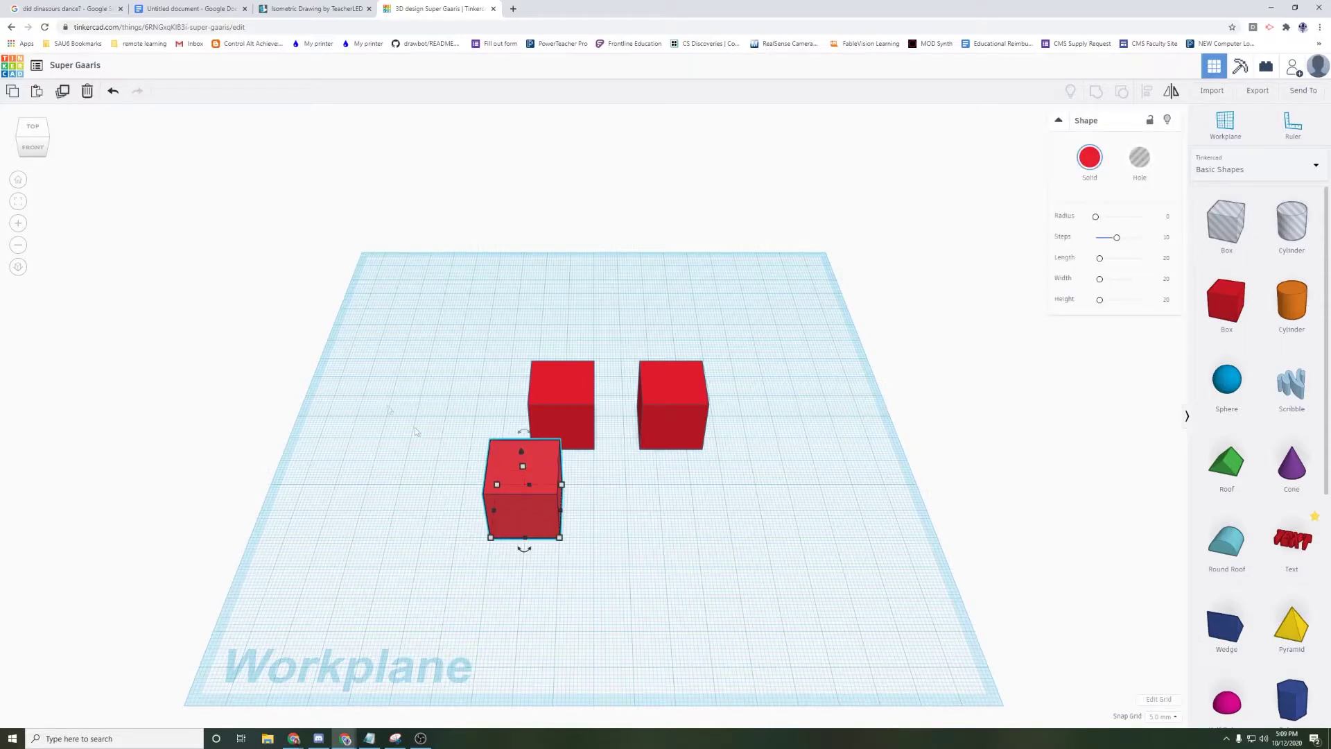
click(87, 96)
click(660, 410)
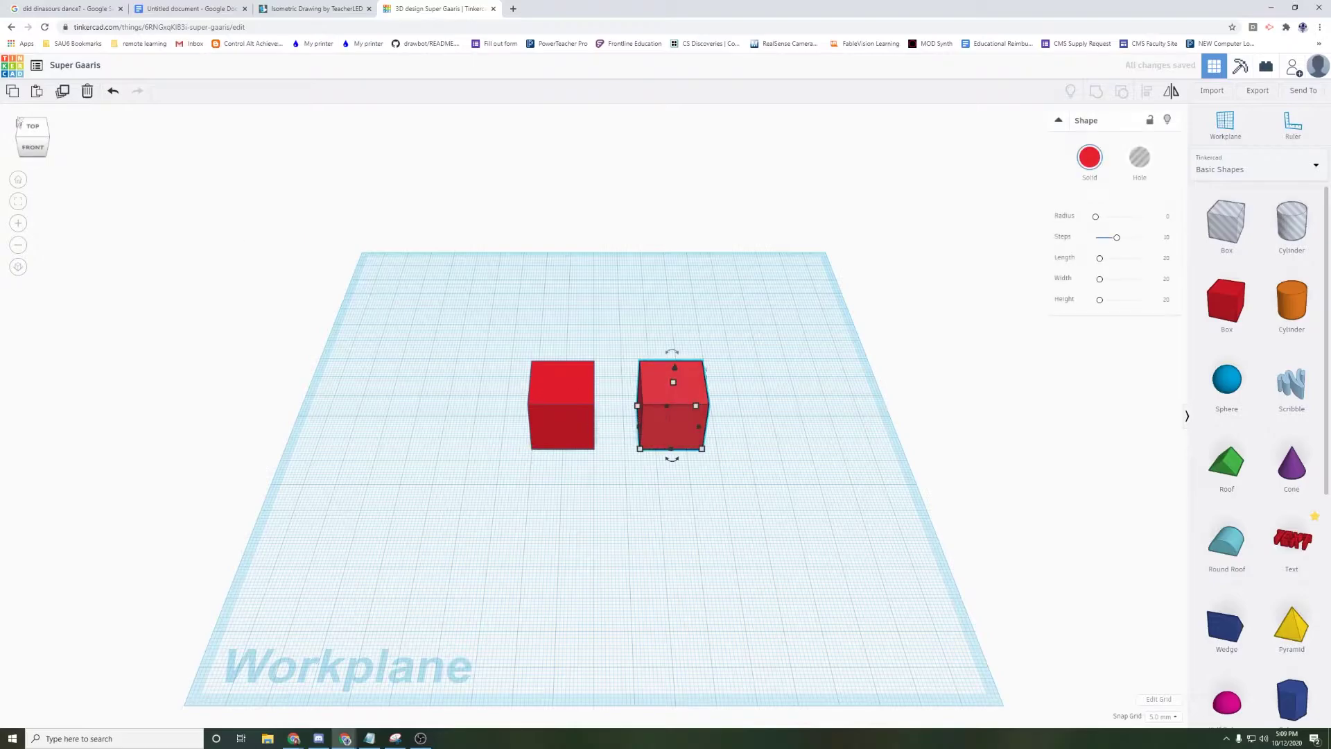
click(86, 93)
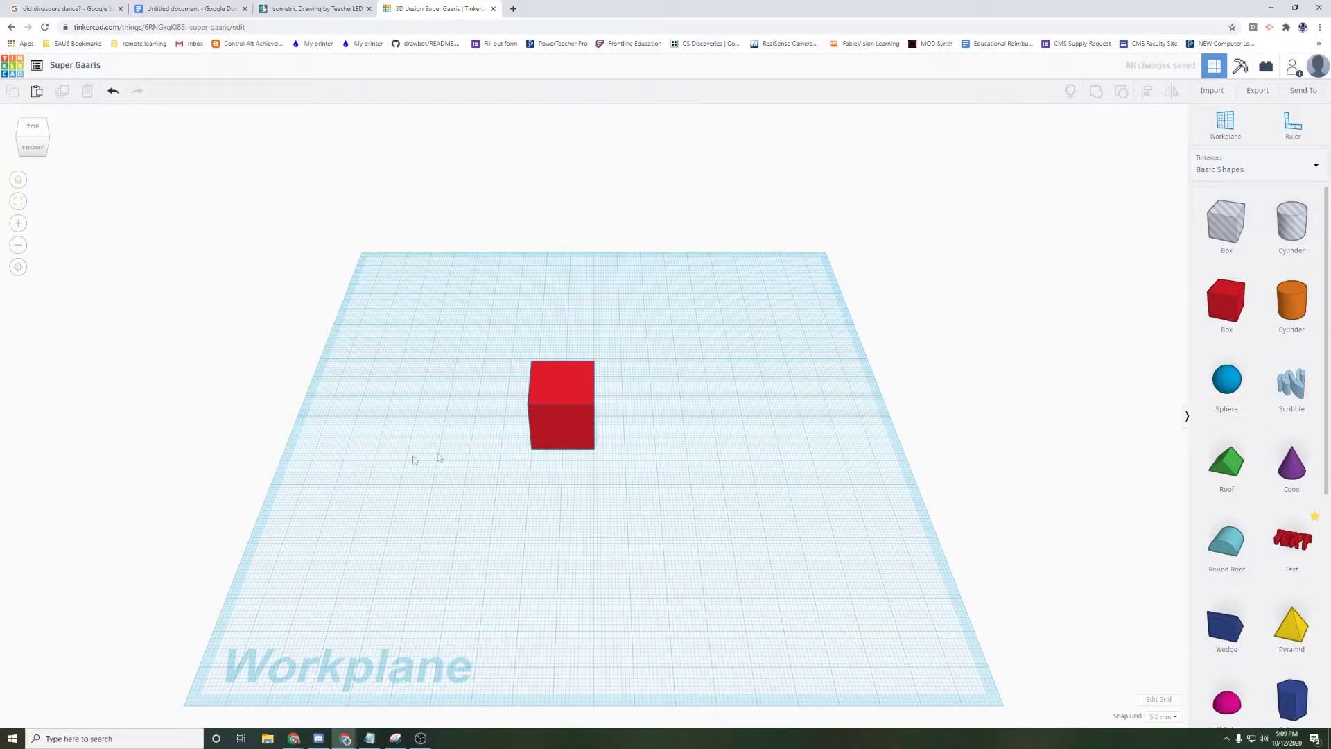
Step: Examine the red box's edge dimensions and view it from the top, the right side and several angles
click(573, 421)
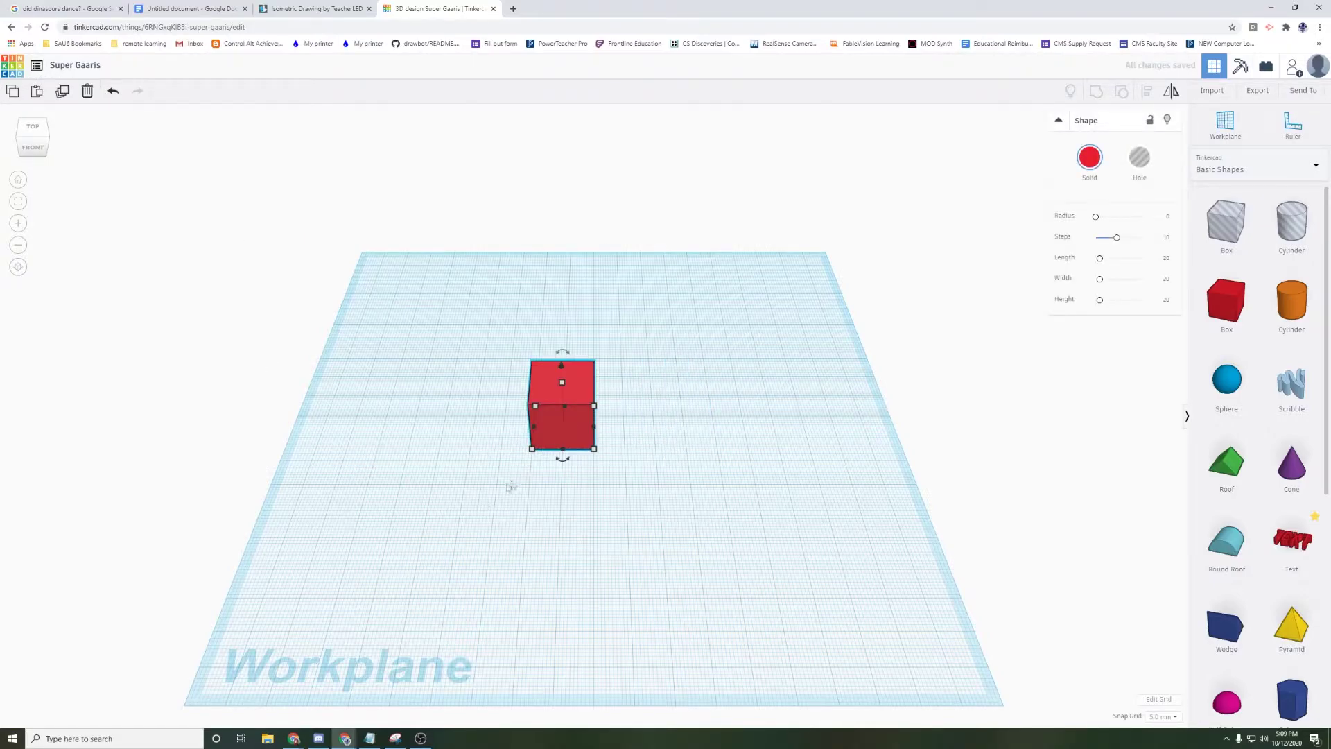
mouse_move(595, 407)
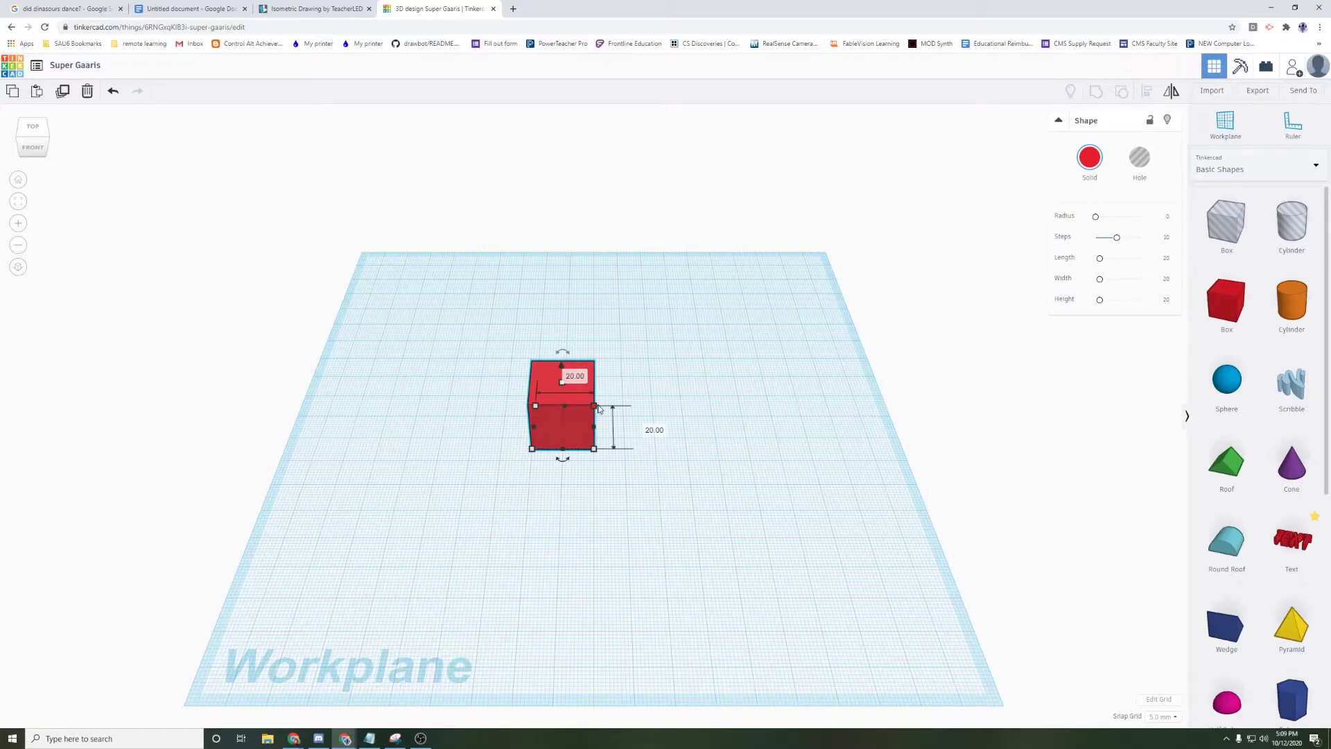
mouse_move(591, 448)
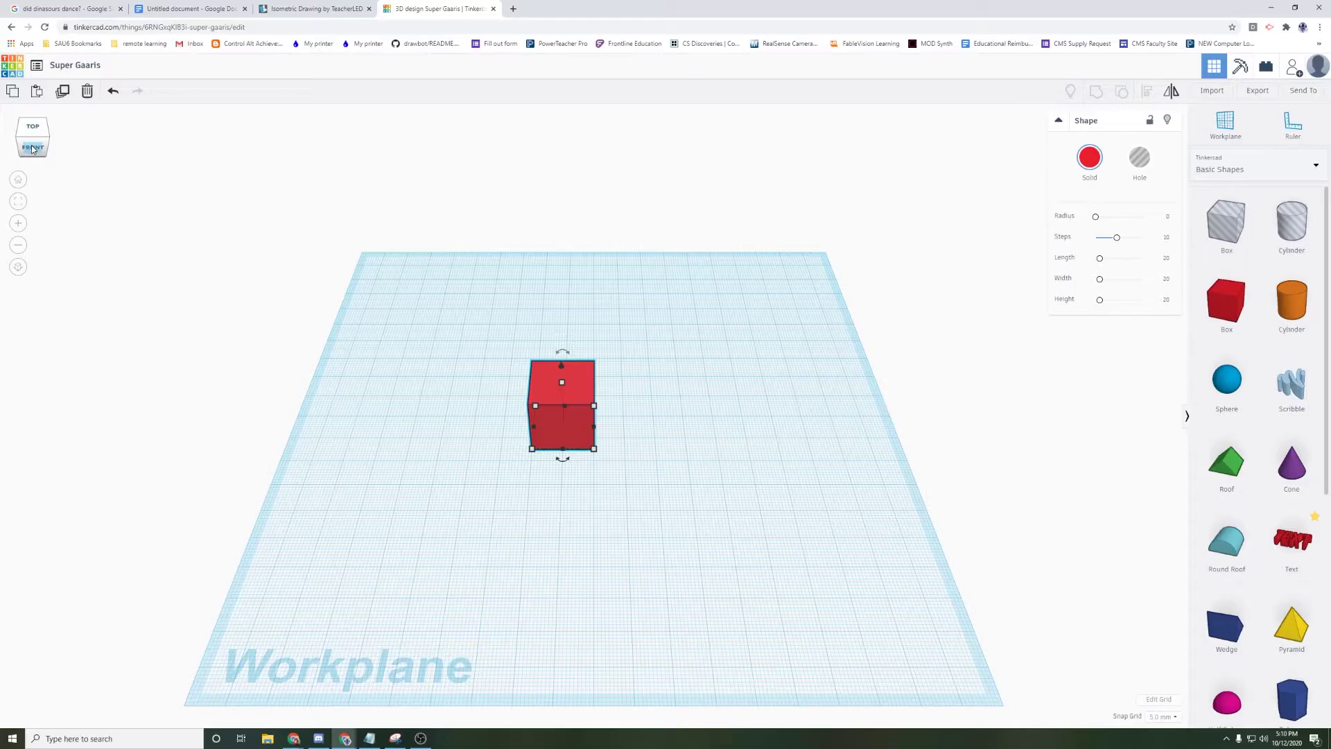
mouse_move(32, 148)
mouse_down()
mouse_move(107, 139)
mouse_move(29, 147)
mouse_up()
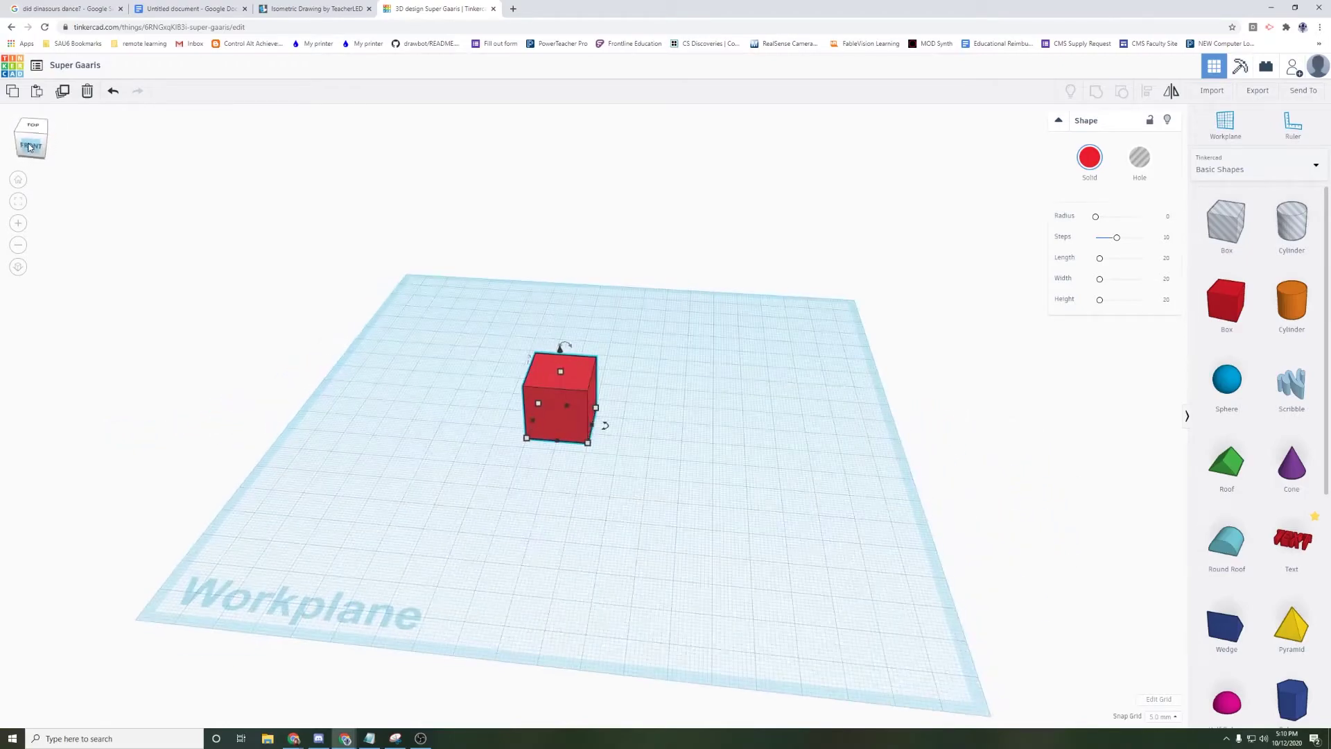
click(34, 130)
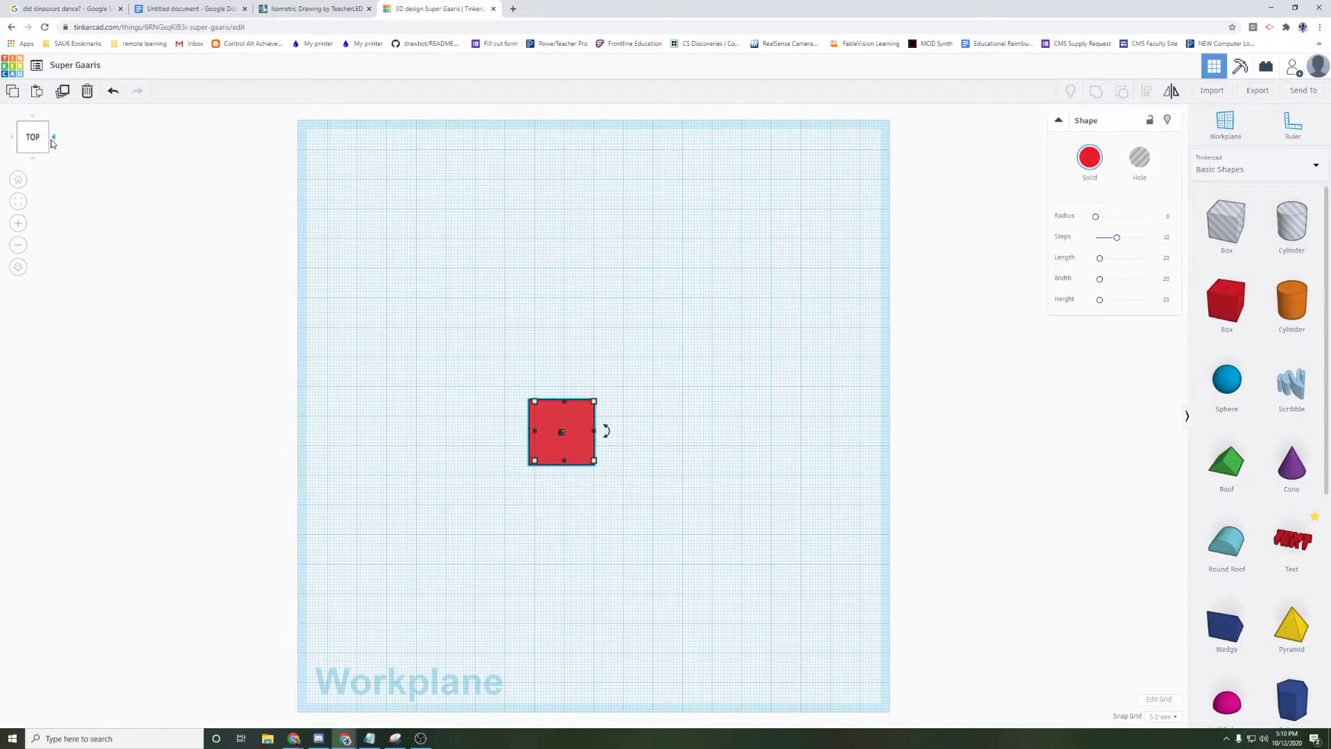
click(54, 142)
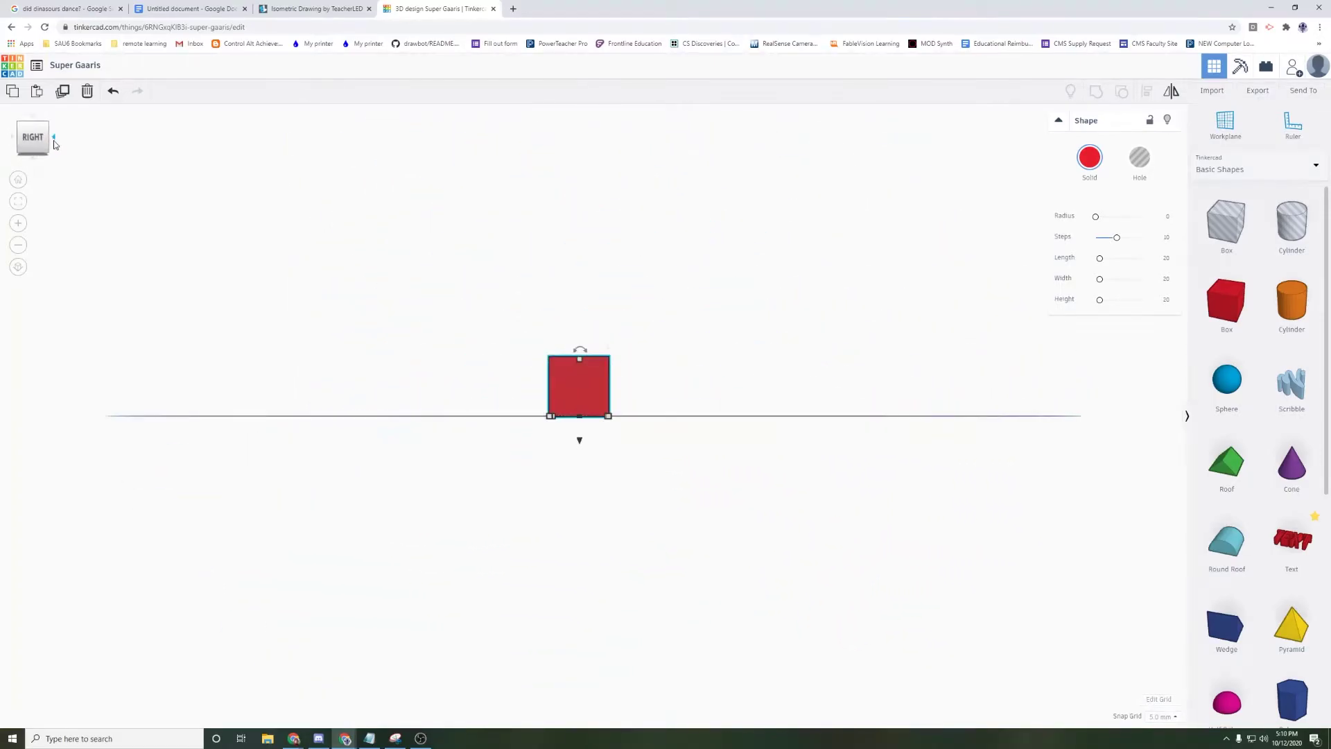
drag(31, 144, 62, 156)
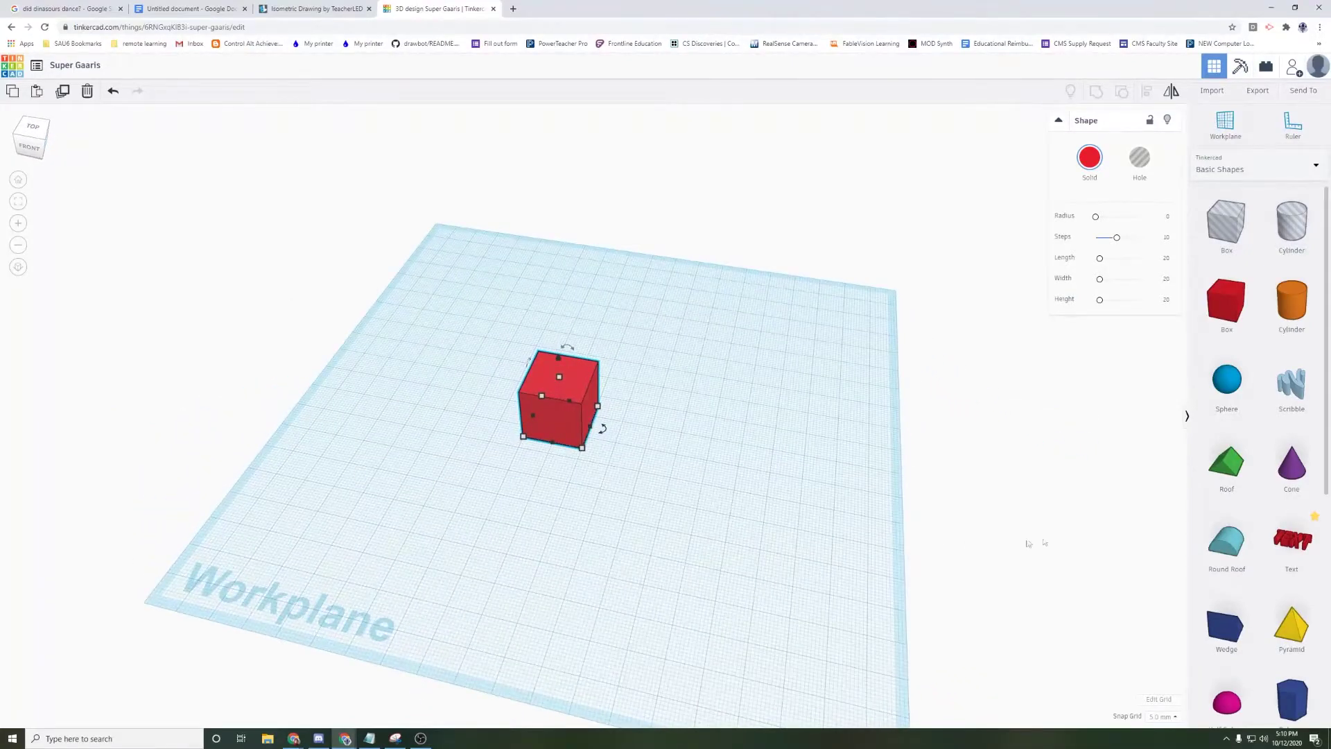
click(630, 415)
middle_drag(635, 421, 667, 412)
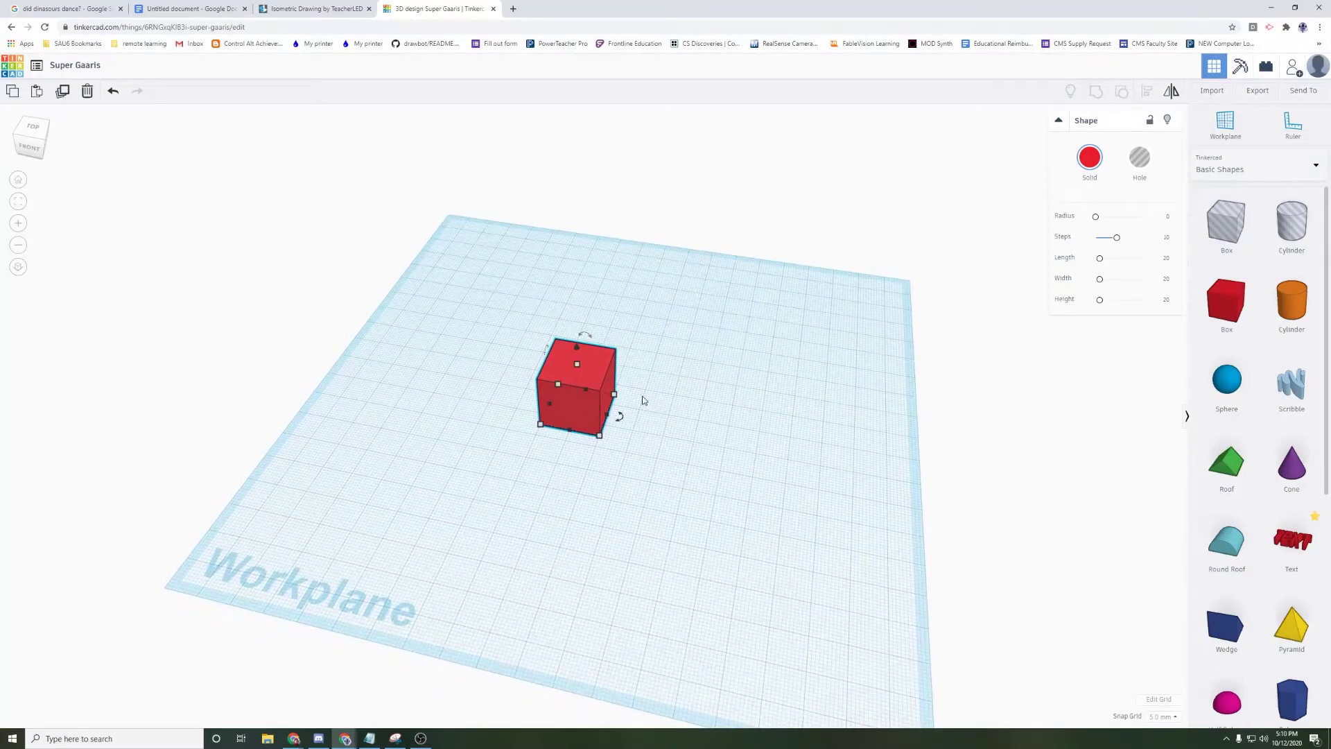
right_drag(641, 413, 623, 373)
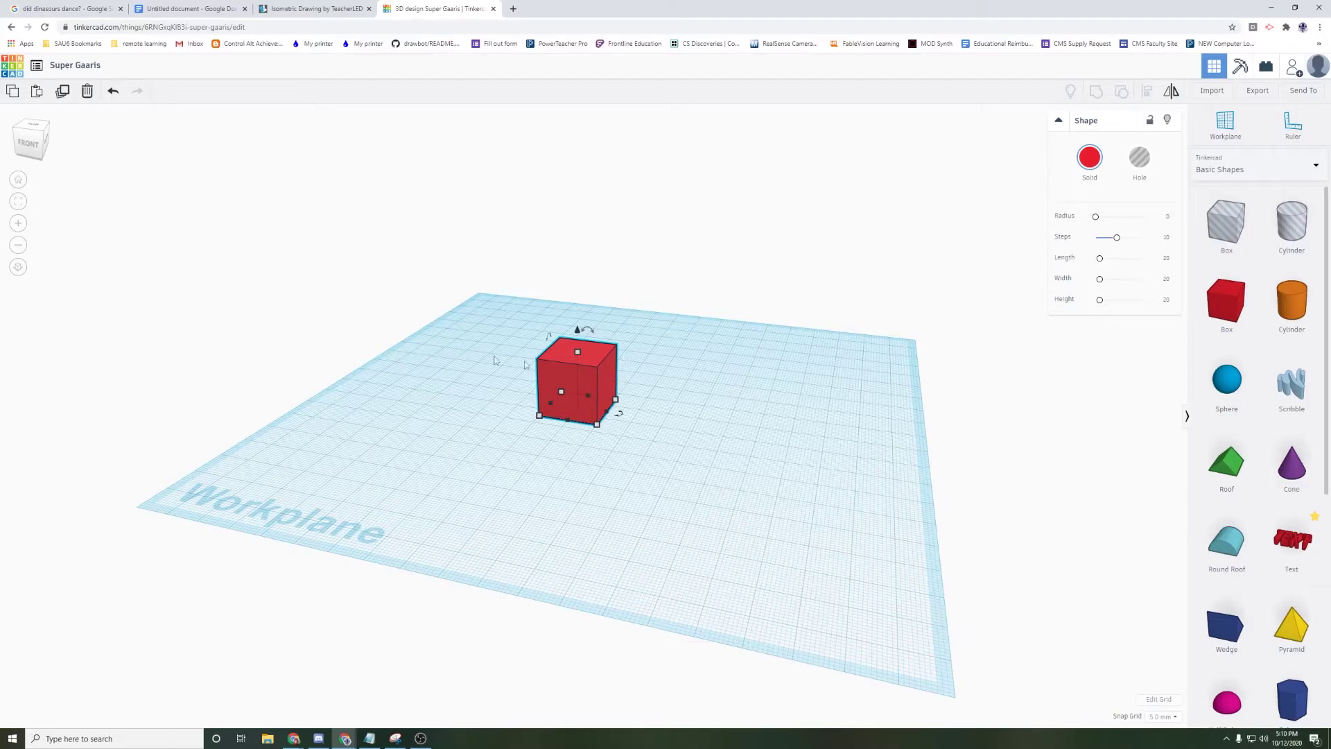
Step: Inspect the red box up close from low, side and high corner angles
click(21, 225)
click(20, 226)
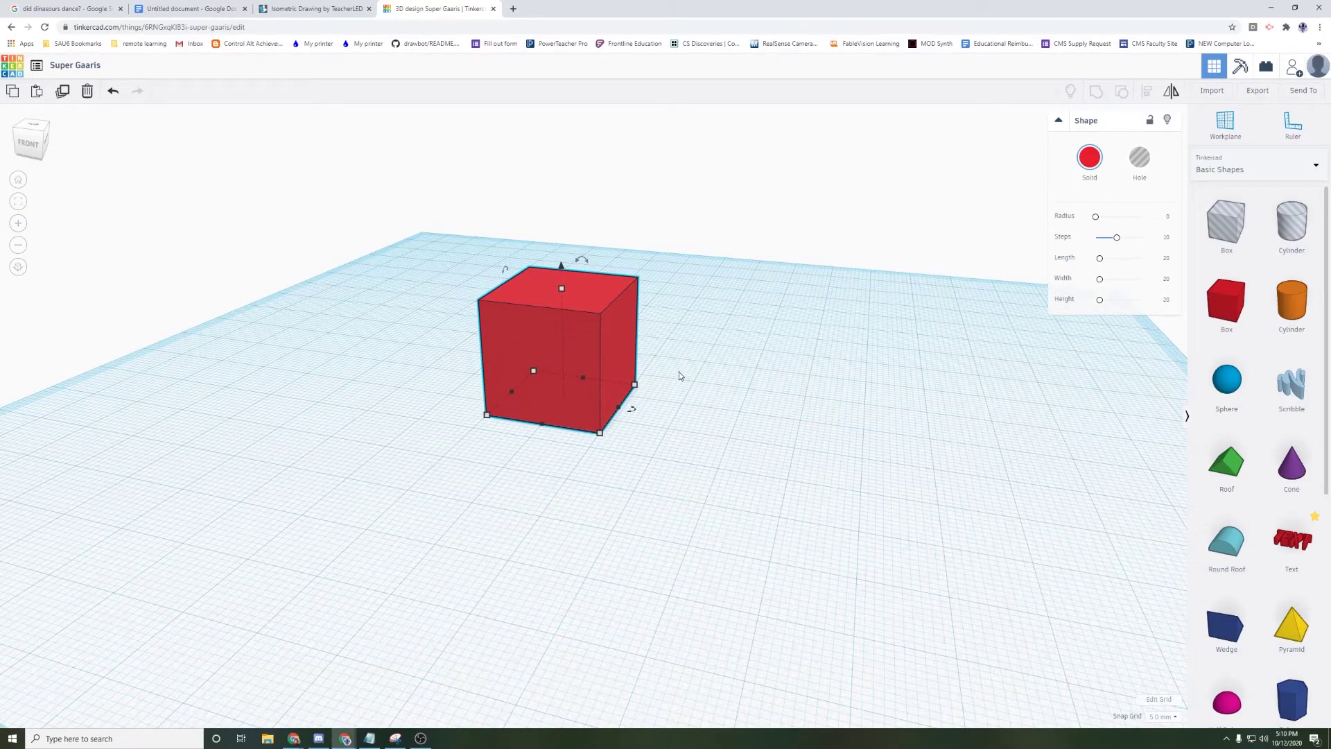
scroll(680, 375, up, 3)
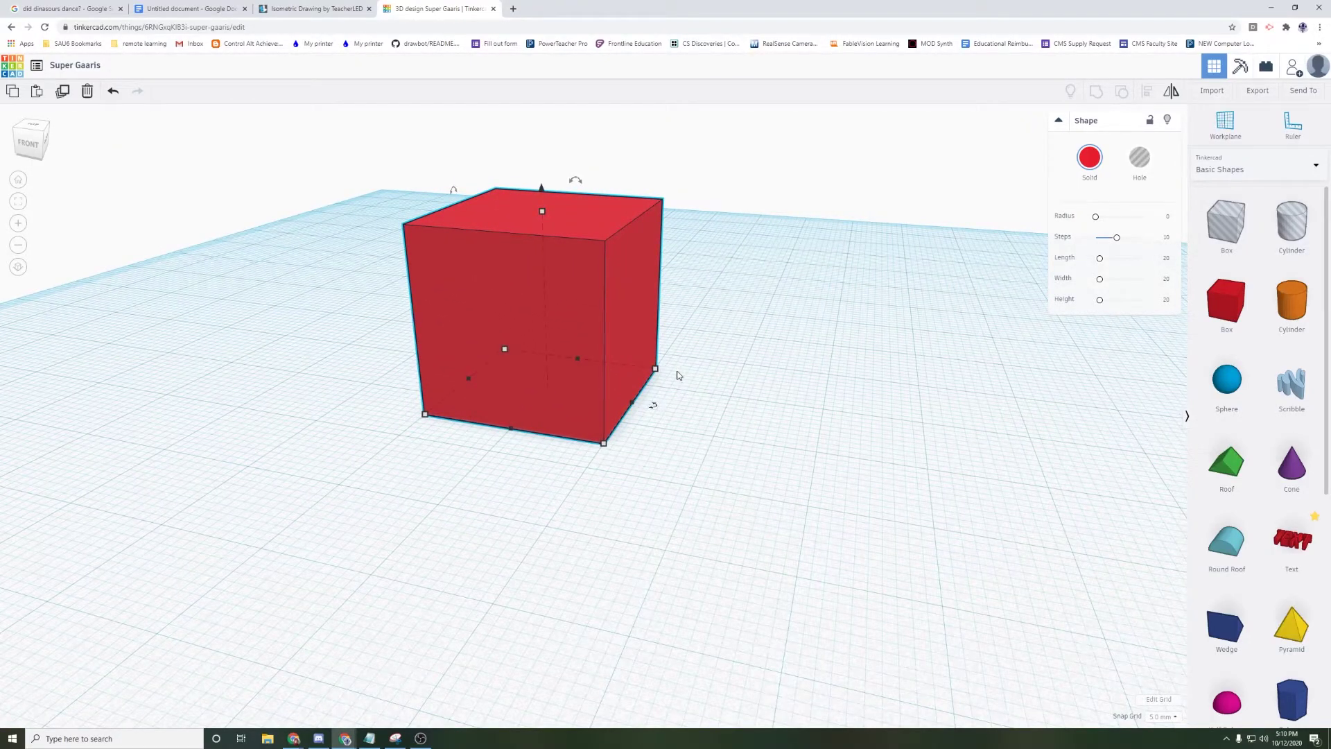
mouse_move(704, 344)
right_down()
mouse_move(656, 344)
mouse_move(656, 245)
mouse_move(689, 291)
mouse_move(698, 282)
mouse_move(695, 347)
mouse_move(701, 318)
right_up()
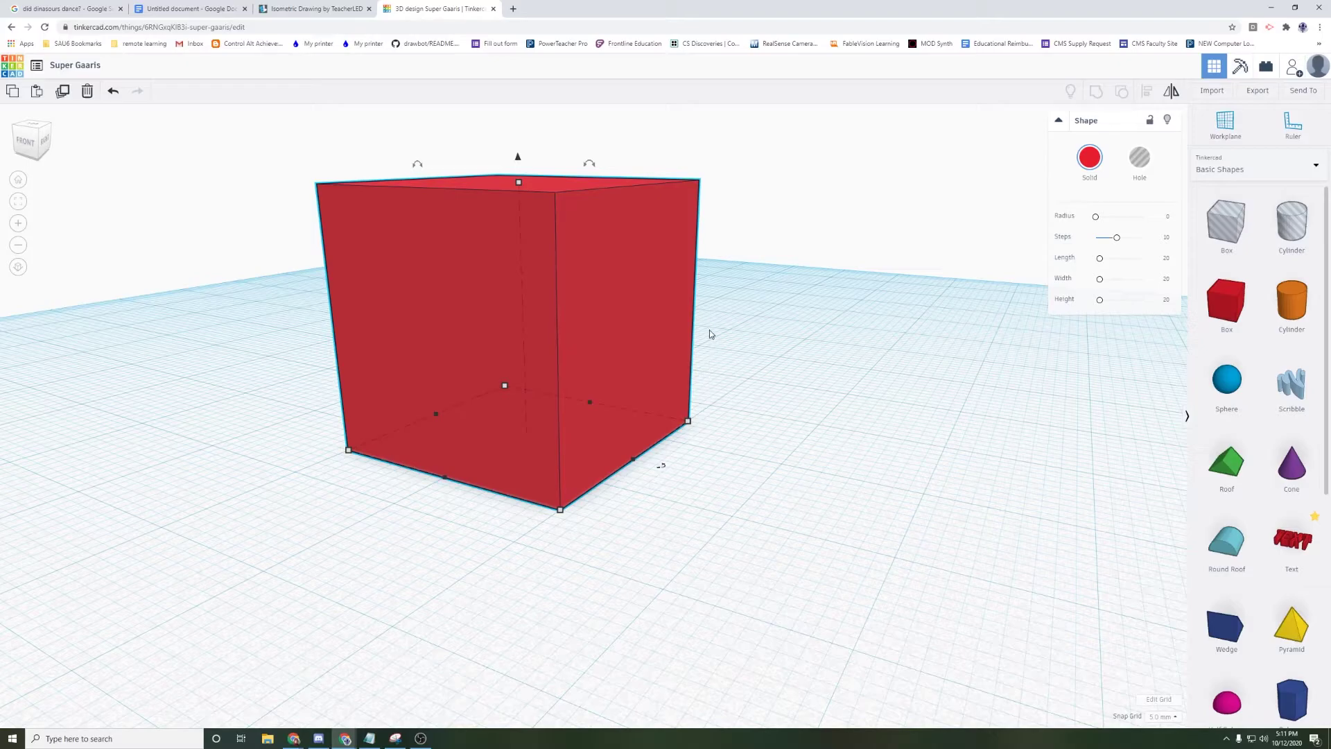
right_drag(711, 332, 772, 506)
scroll(797, 464, down, 3)
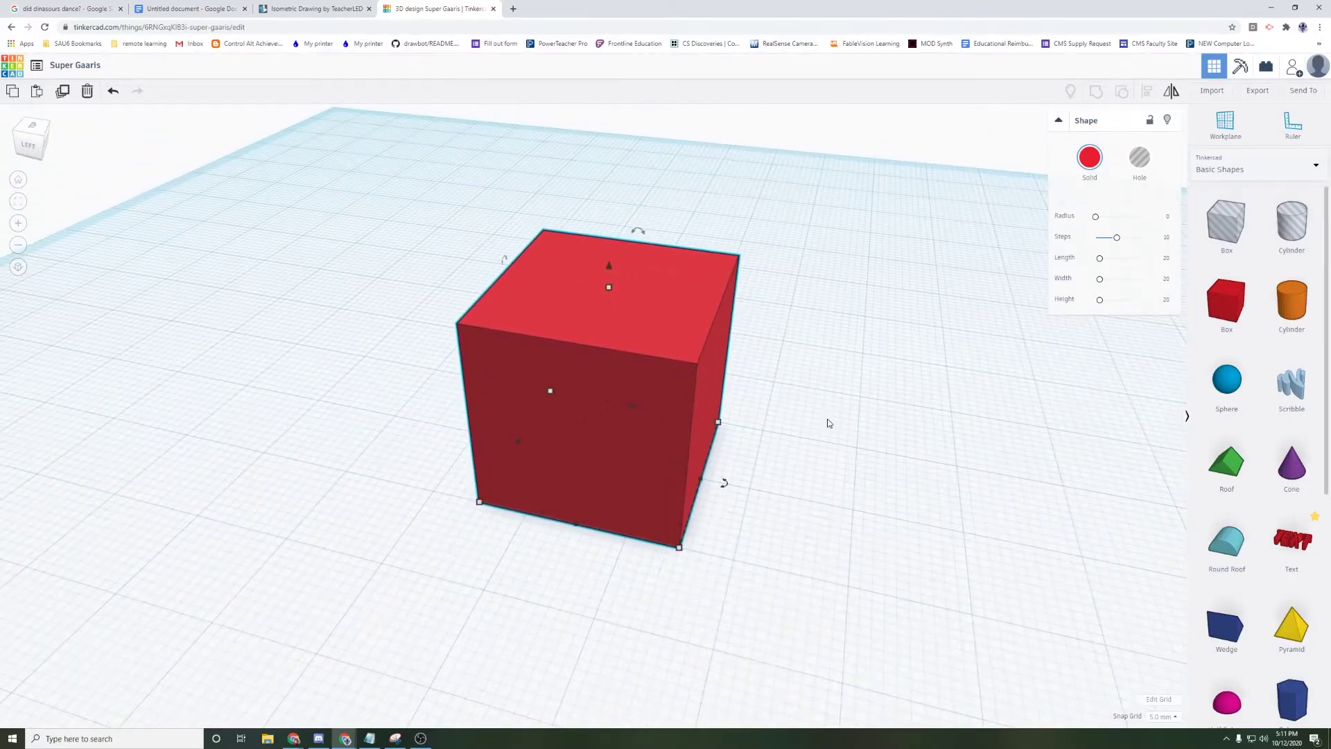
right_drag(829, 422, 692, 478)
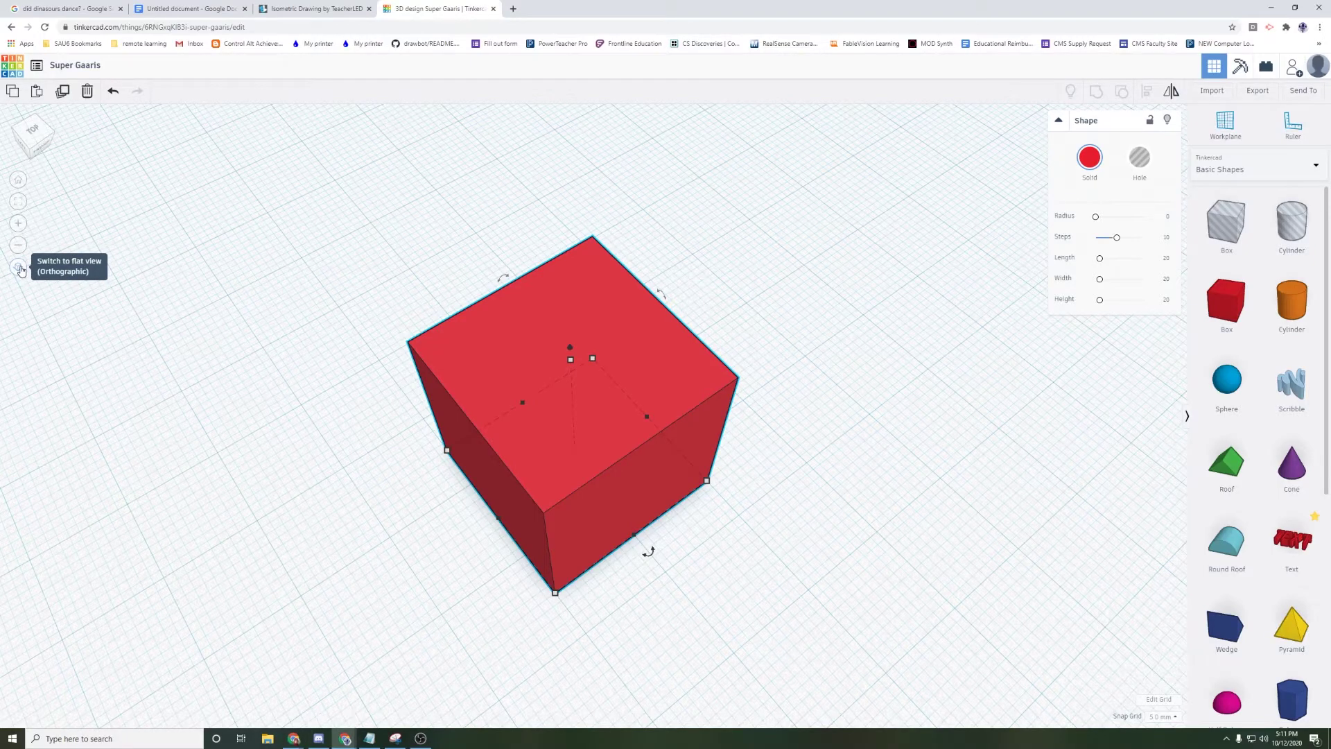
Step: Compare the box in orthographic and perspective projection, finishing in the flat orthographic view
click(18, 268)
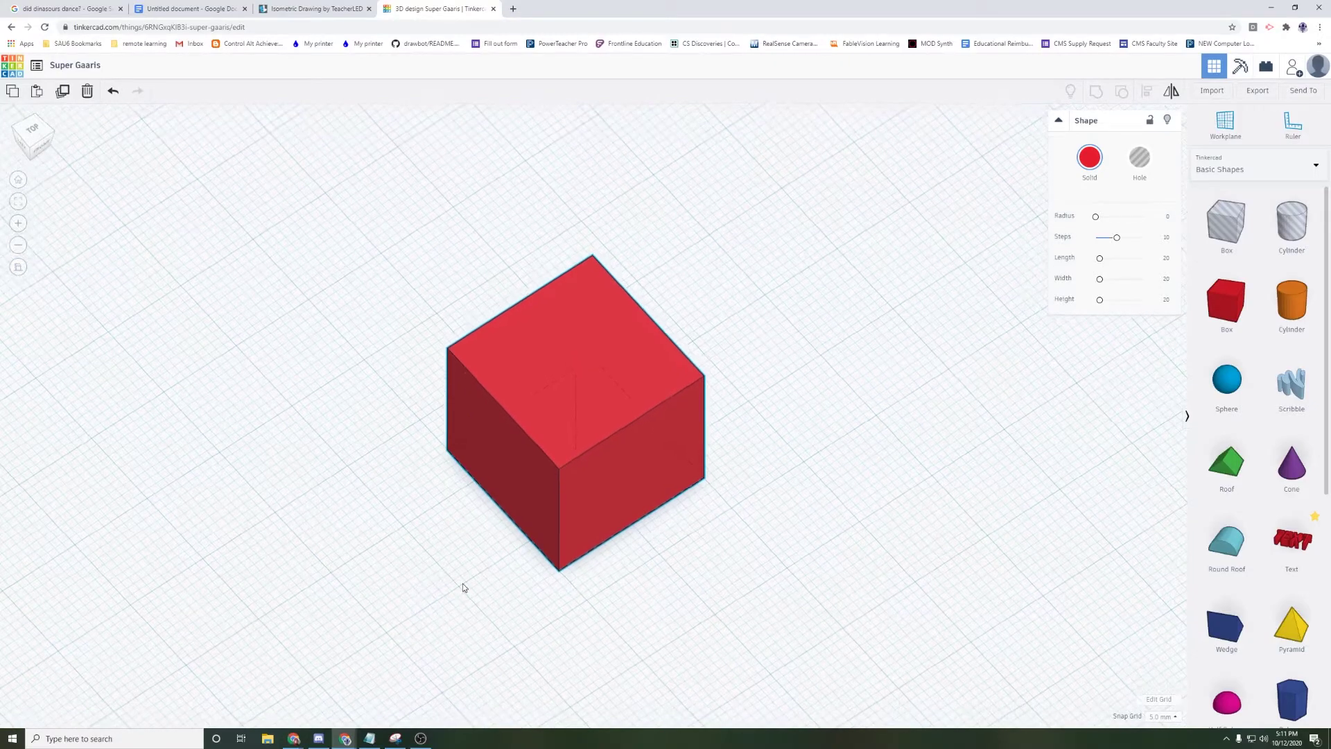
right_drag(463, 584, 404, 523)
click(461, 451)
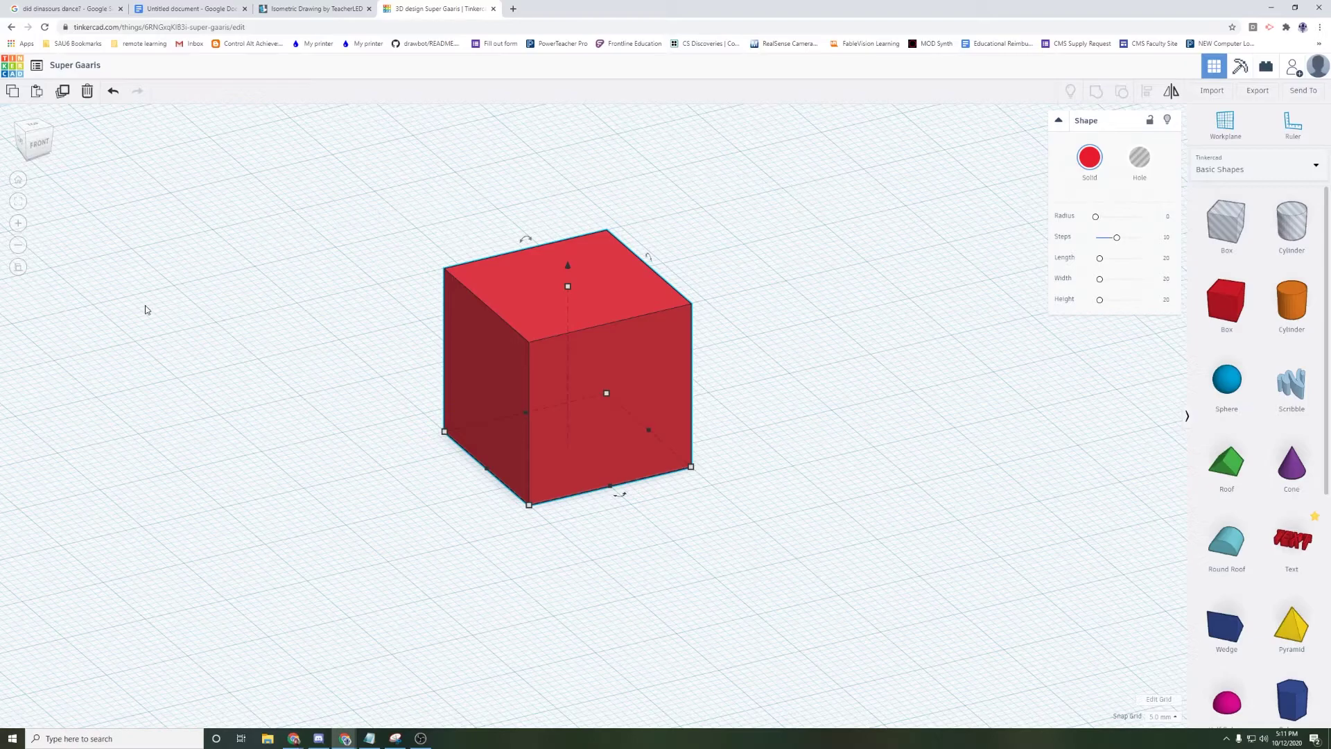
click(18, 270)
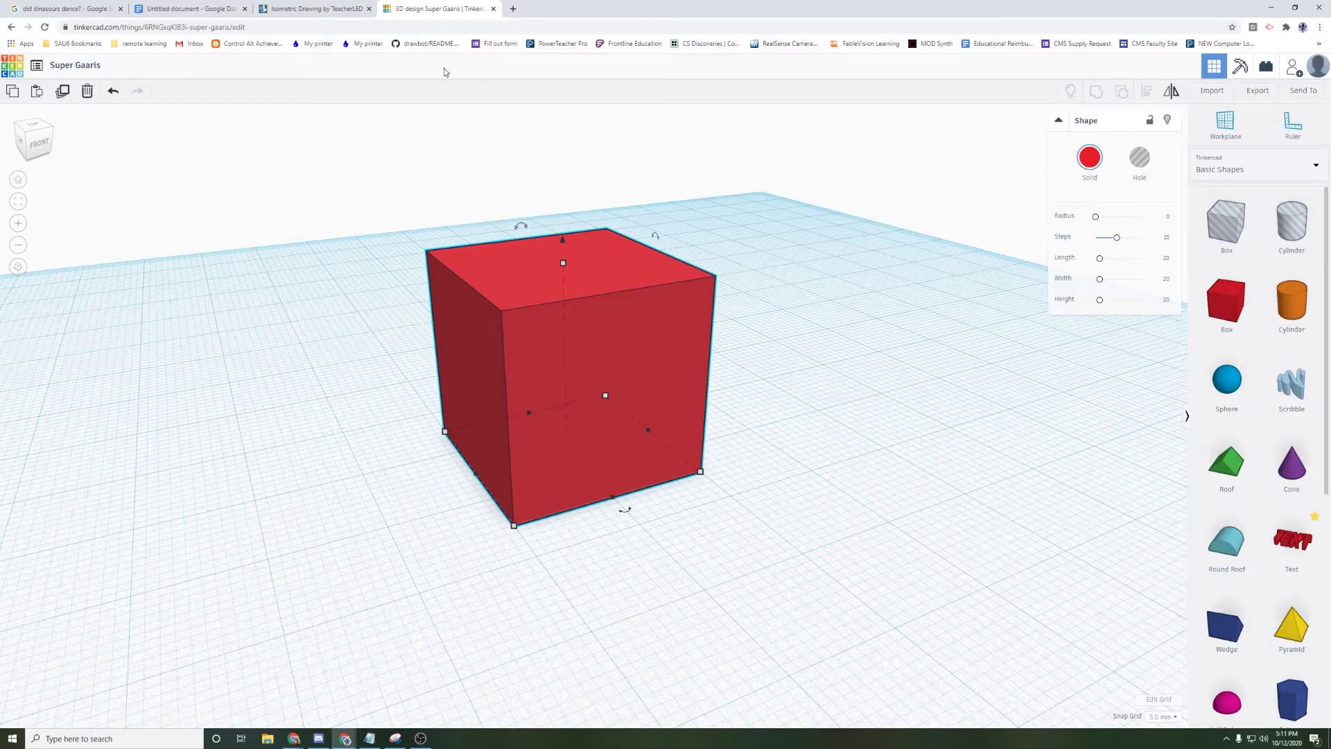
click(17, 276)
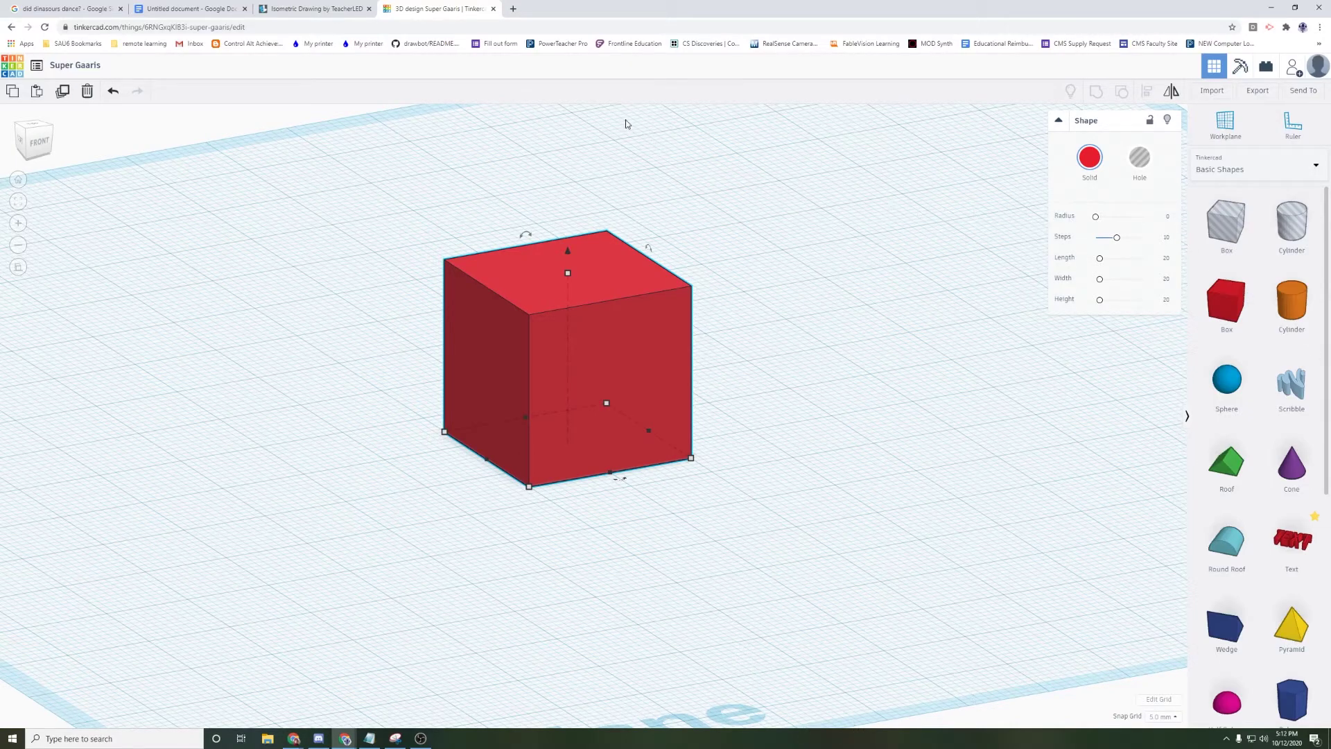
Step: Set the red box's width and depth to 10 mm each and deselect it
right_drag(871, 425, 842, 435)
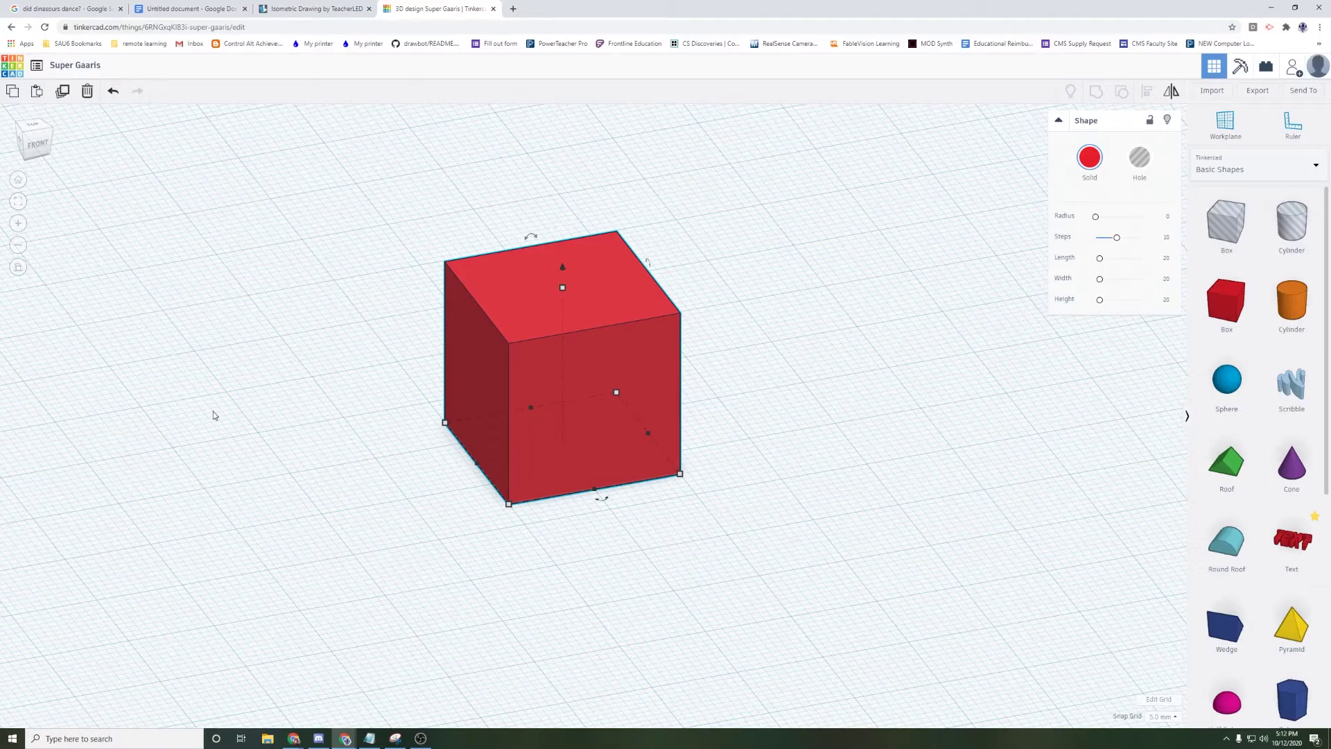
scroll(214, 413, down, 3)
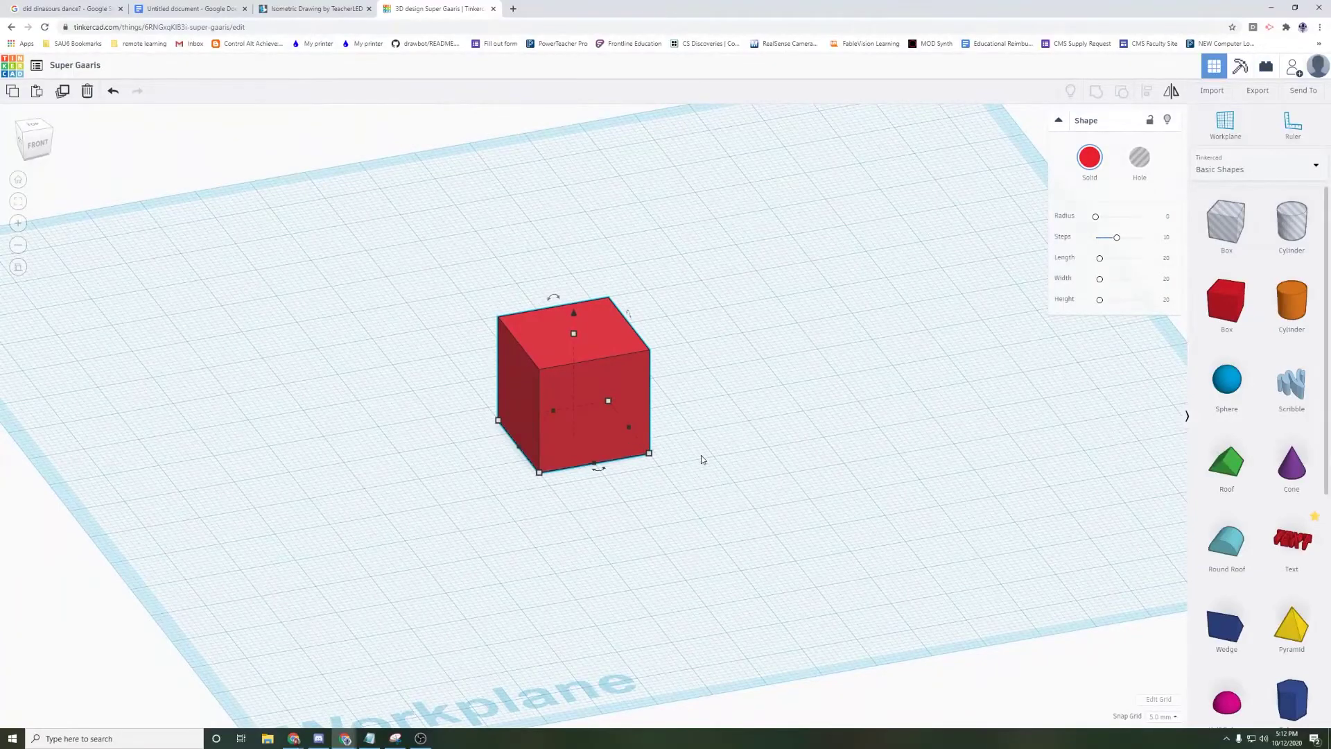
right_drag(730, 377, 657, 430)
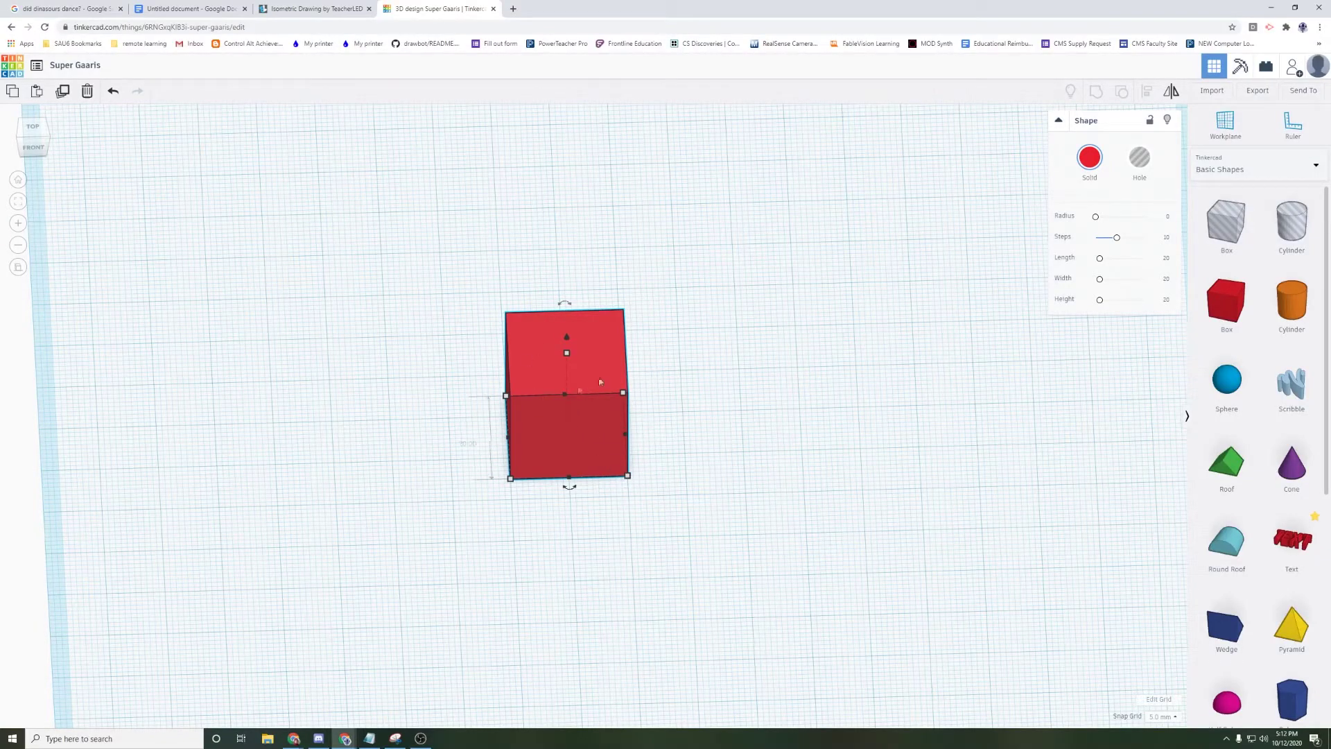
right_drag(592, 434, 740, 470)
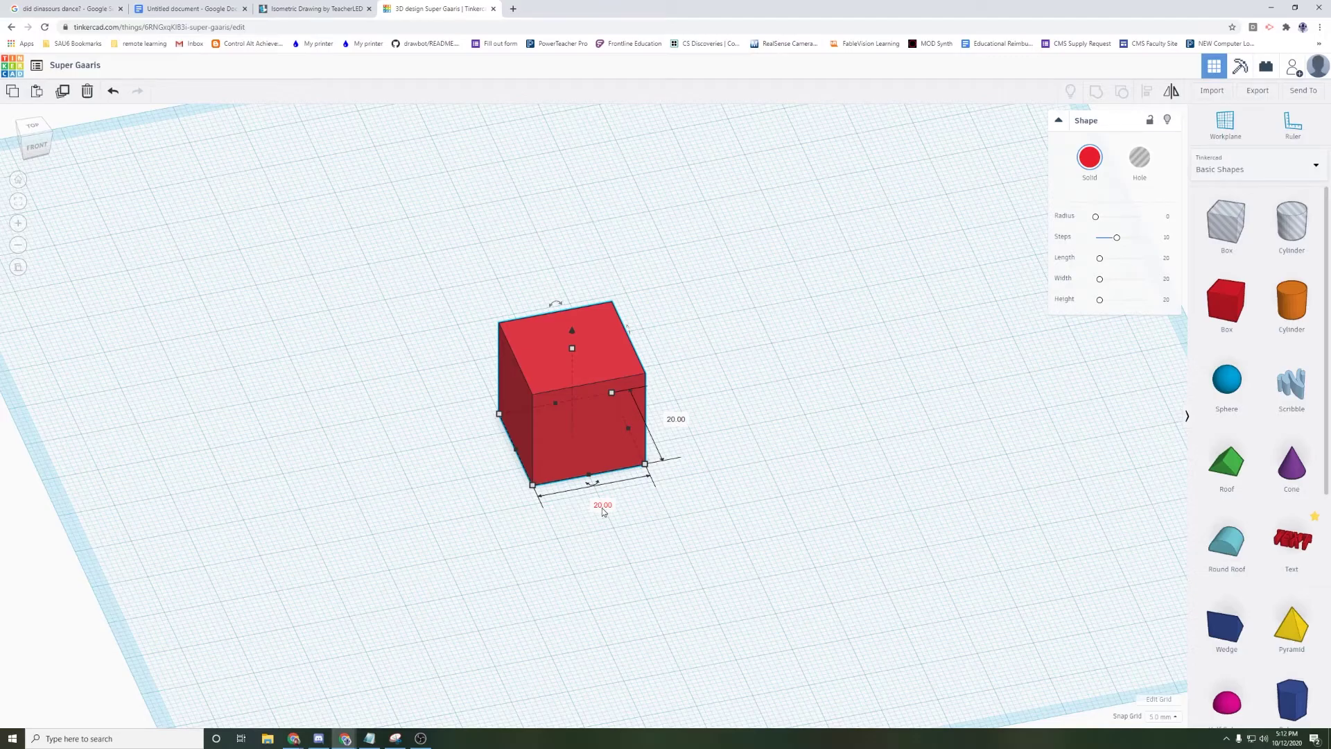
click(602, 507)
text(10)
key(Return)
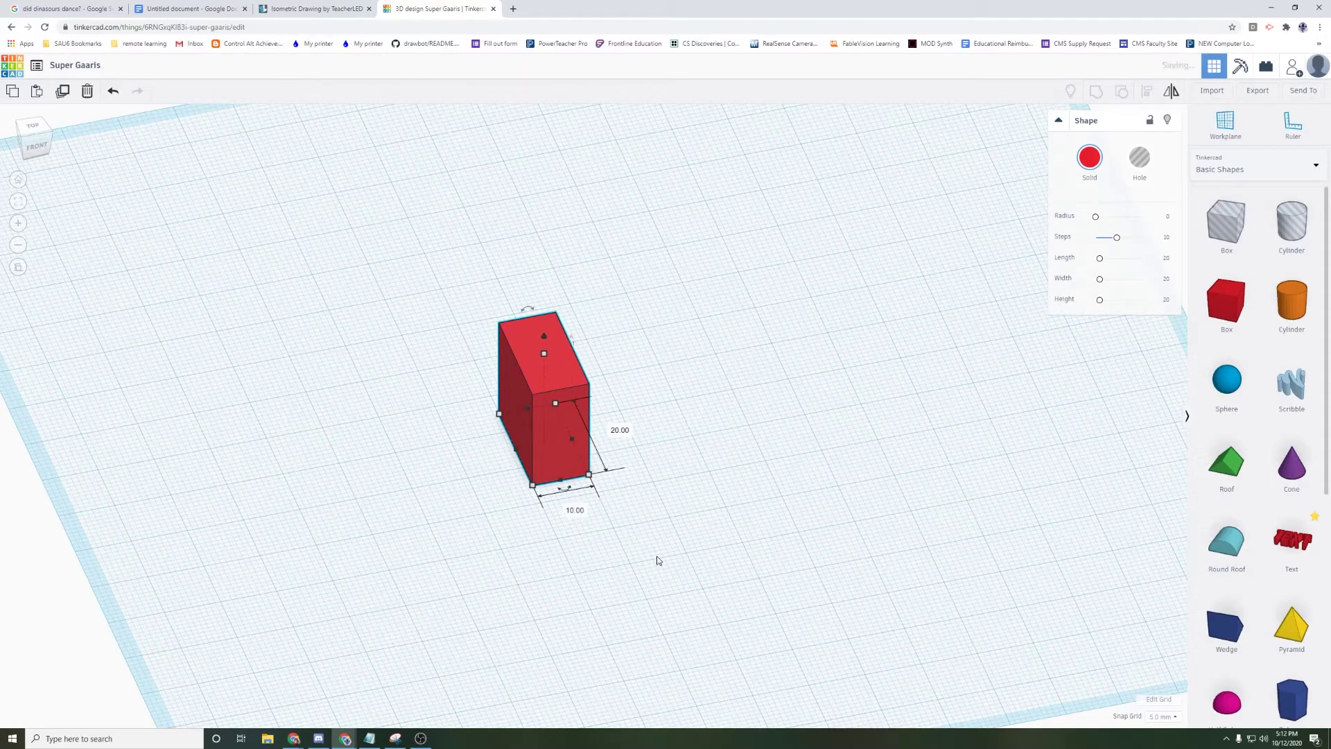
click(618, 431)
key(Return)
click(632, 463)
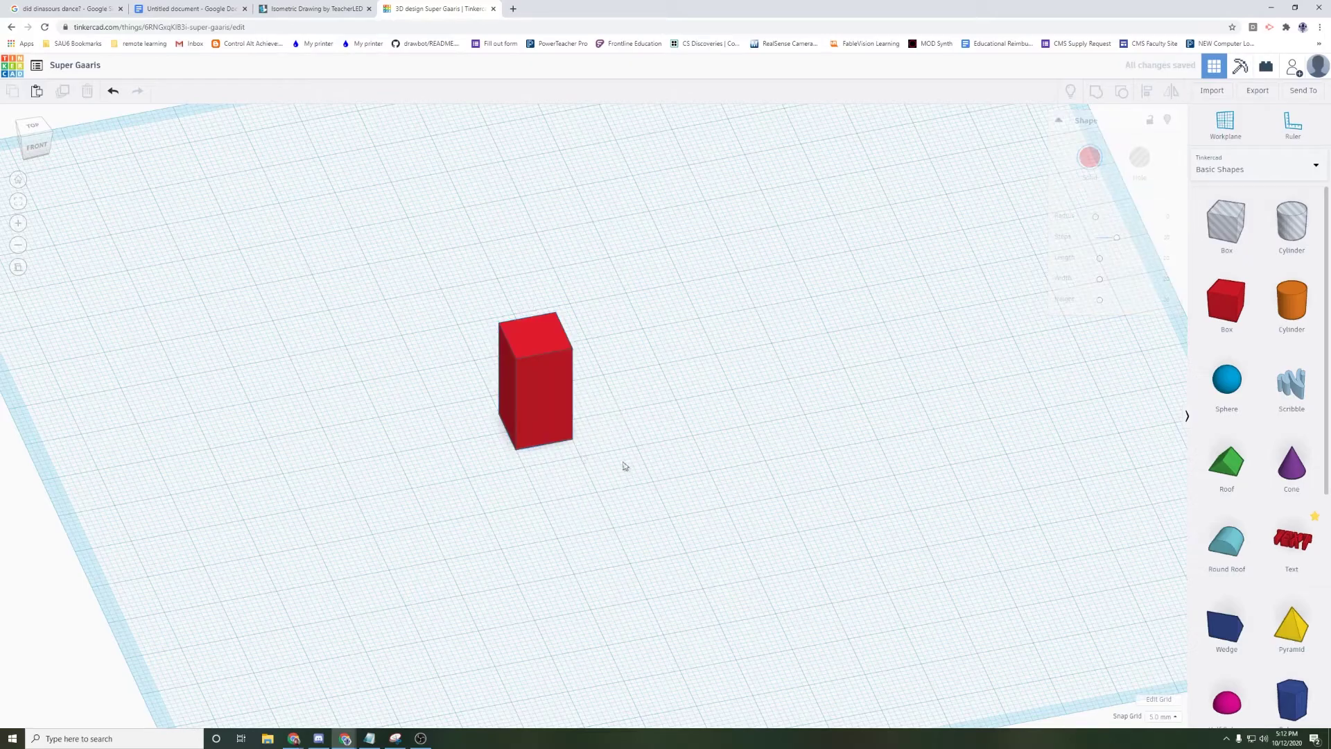
Step: Set the red box's height to 10 mm and deselect it
right_drag(641, 474, 649, 424)
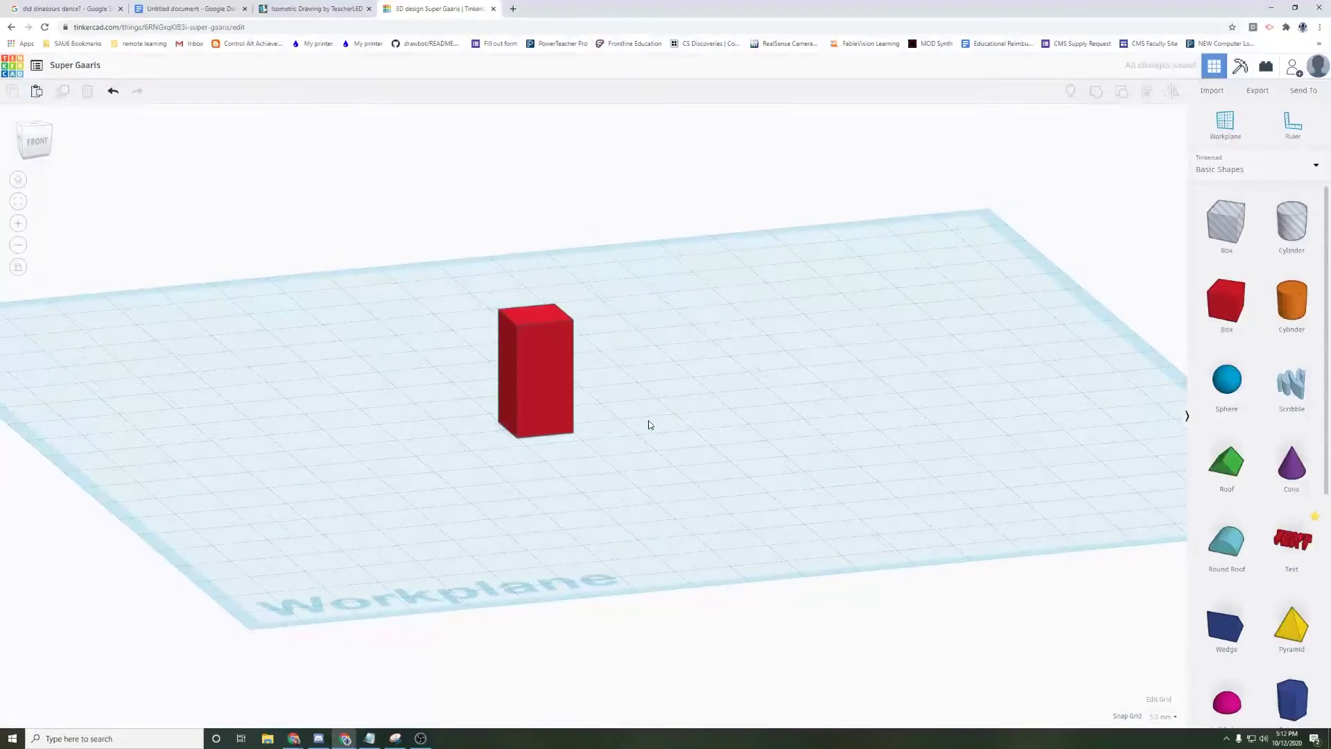
click(542, 321)
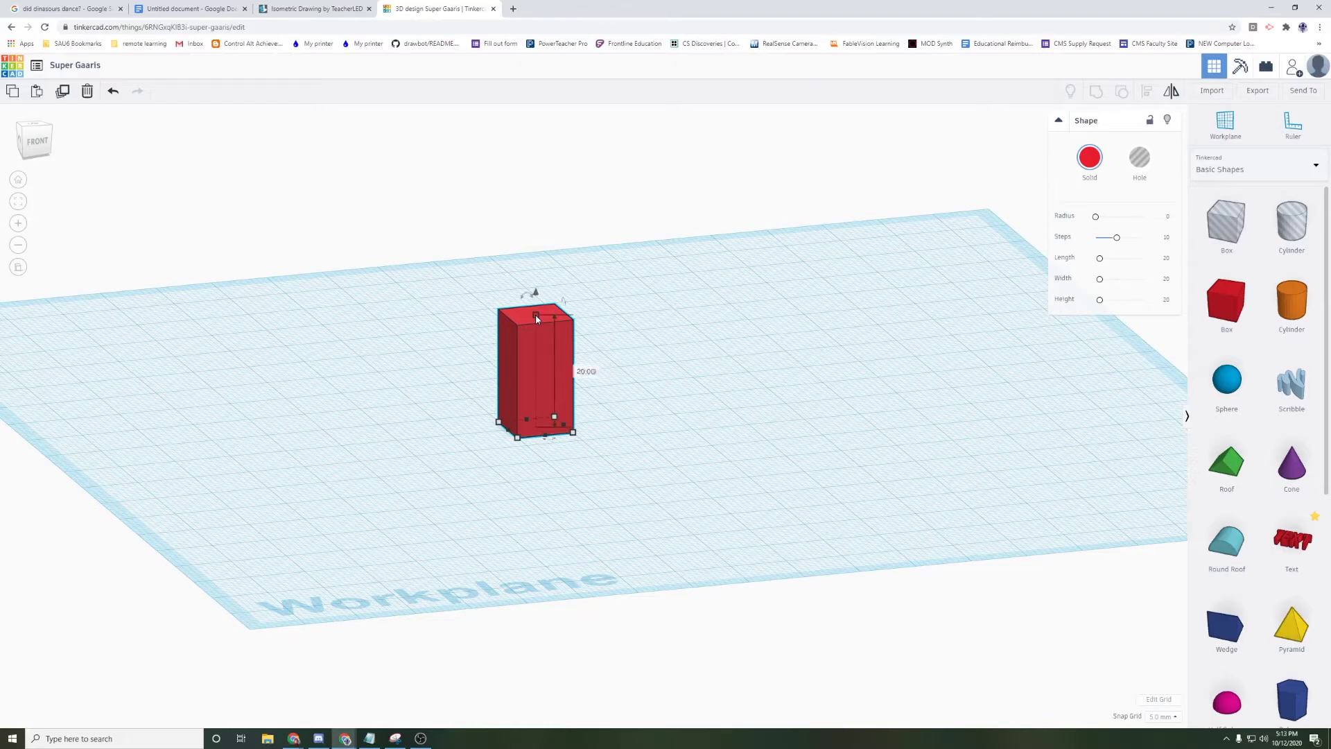
click(588, 374)
text(10)
key(Return)
click(664, 451)
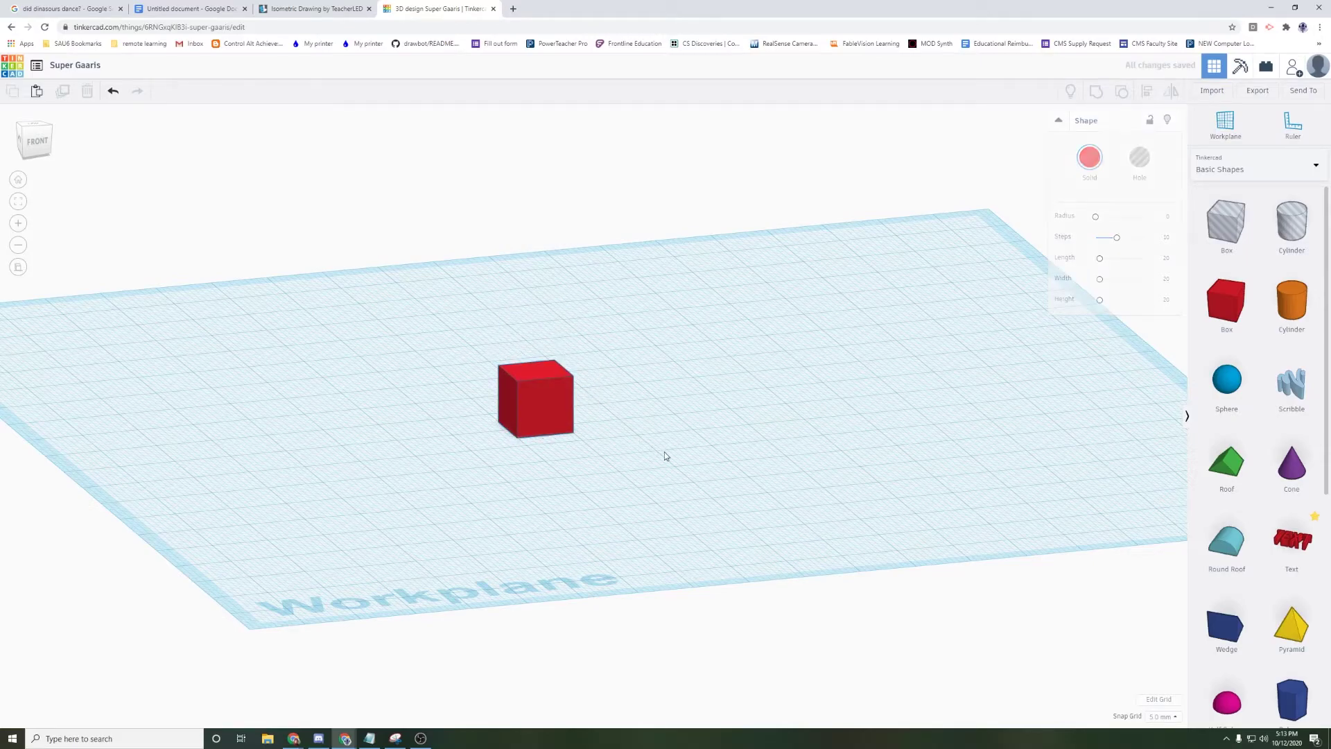
Step: Select the 10 mm red cube and copy it to the clipboard
click(542, 395)
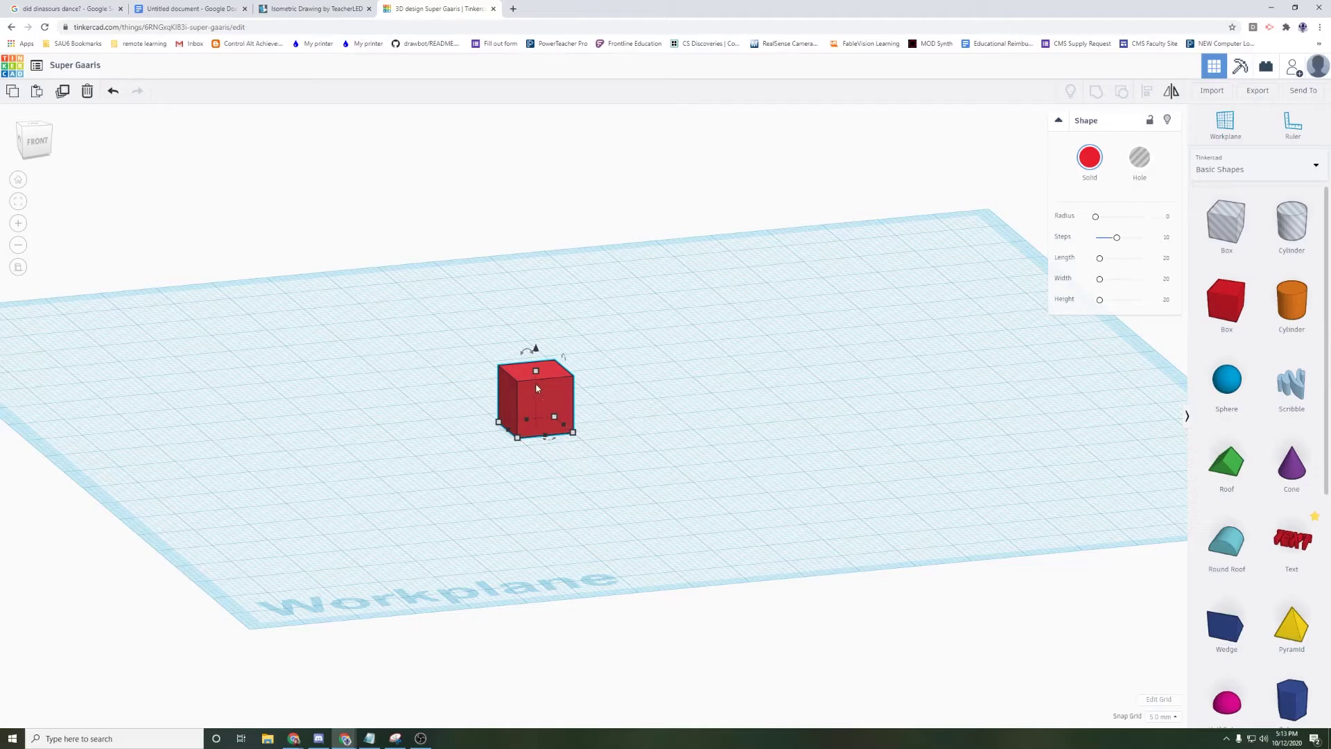
click(804, 424)
key(ctrl+a)
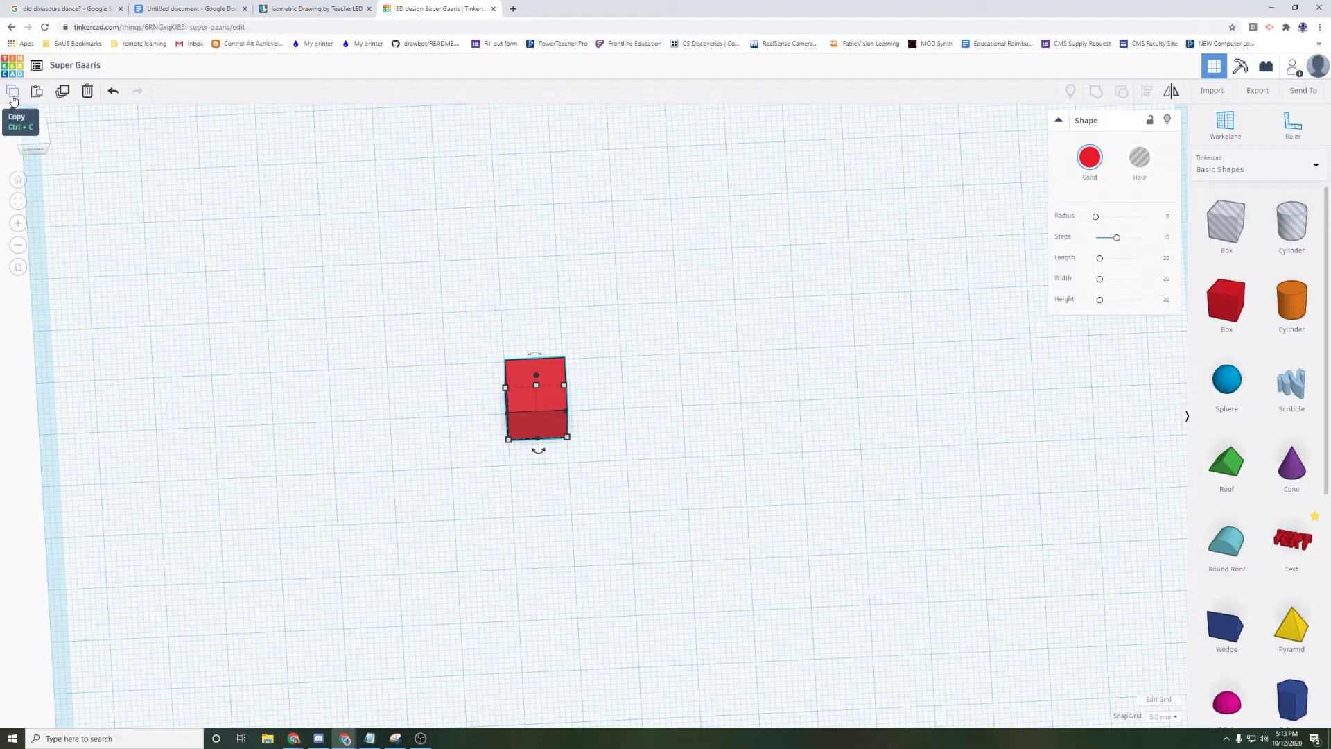
click(13, 92)
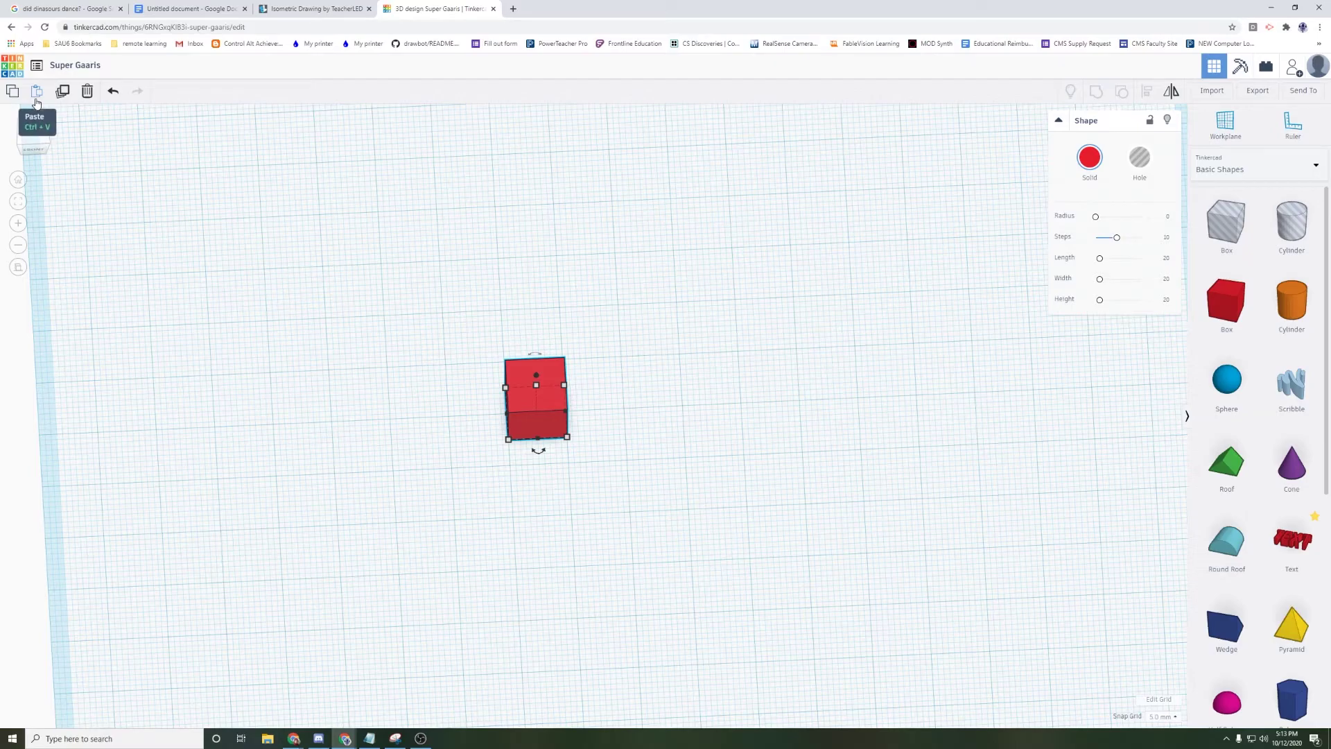
Step: Paste a copy of the red cube and move it 5 mm sideways so it sits flush beside the original
click(37, 97)
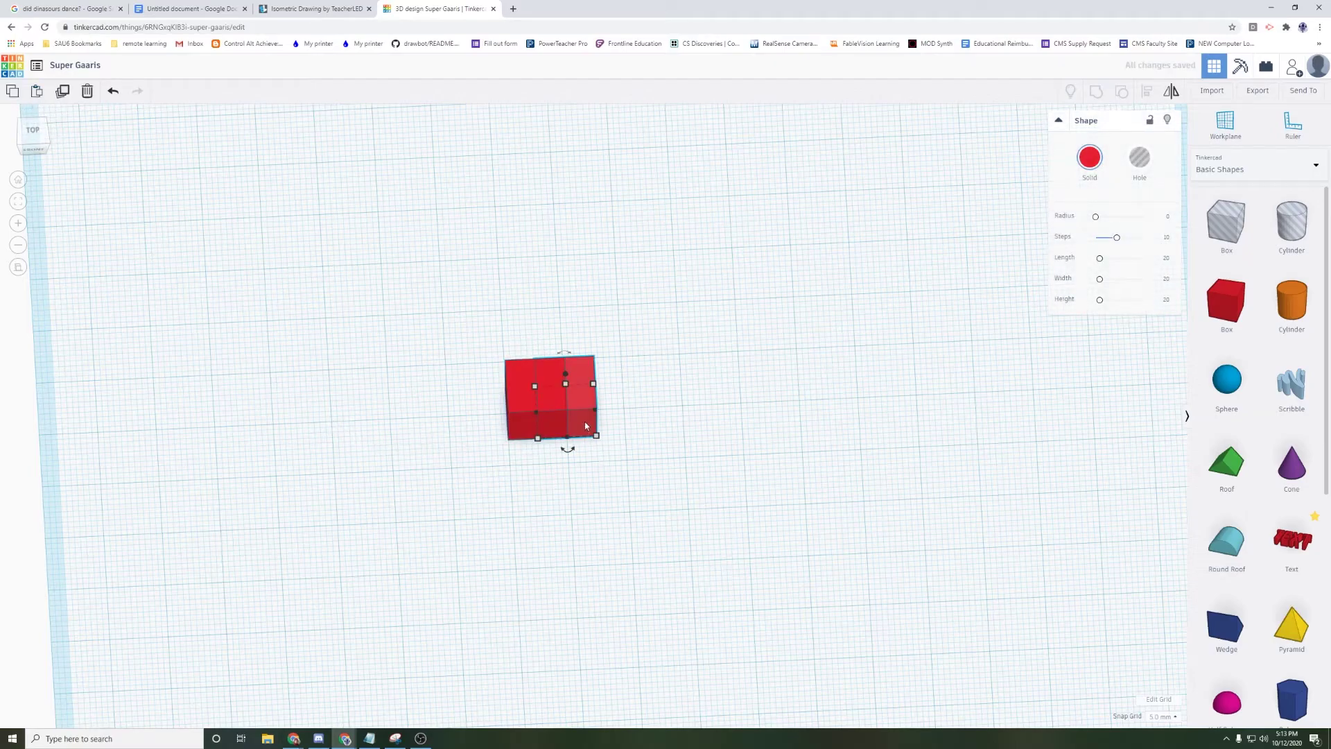
mouse_move(584, 421)
mouse_down()
mouse_move(791, 389)
mouse_move(670, 369)
mouse_move(614, 399)
mouse_move(608, 415)
mouse_move(637, 420)
mouse_move(573, 414)
mouse_move(601, 412)
mouse_up()
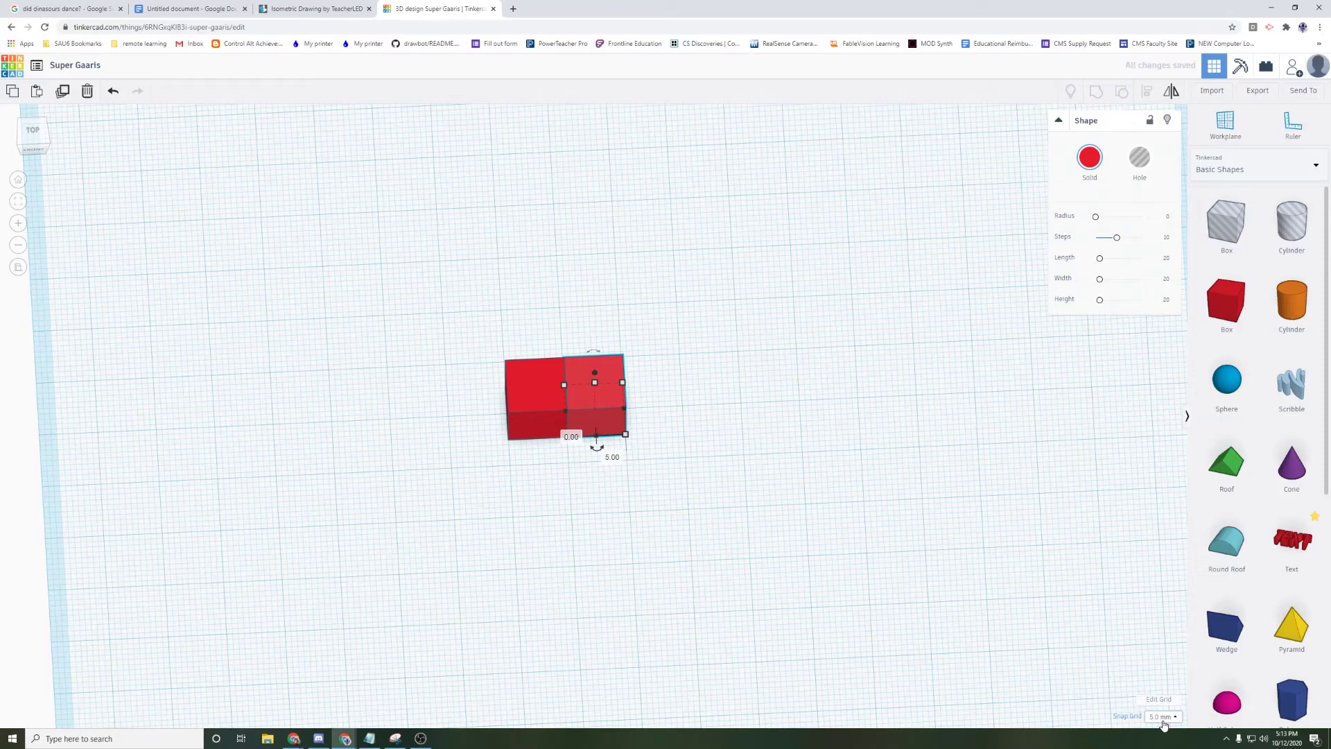
Step: Set the snap grid to 0.1 mm and nudge the copied cube slightly out of line with the original
click(1161, 718)
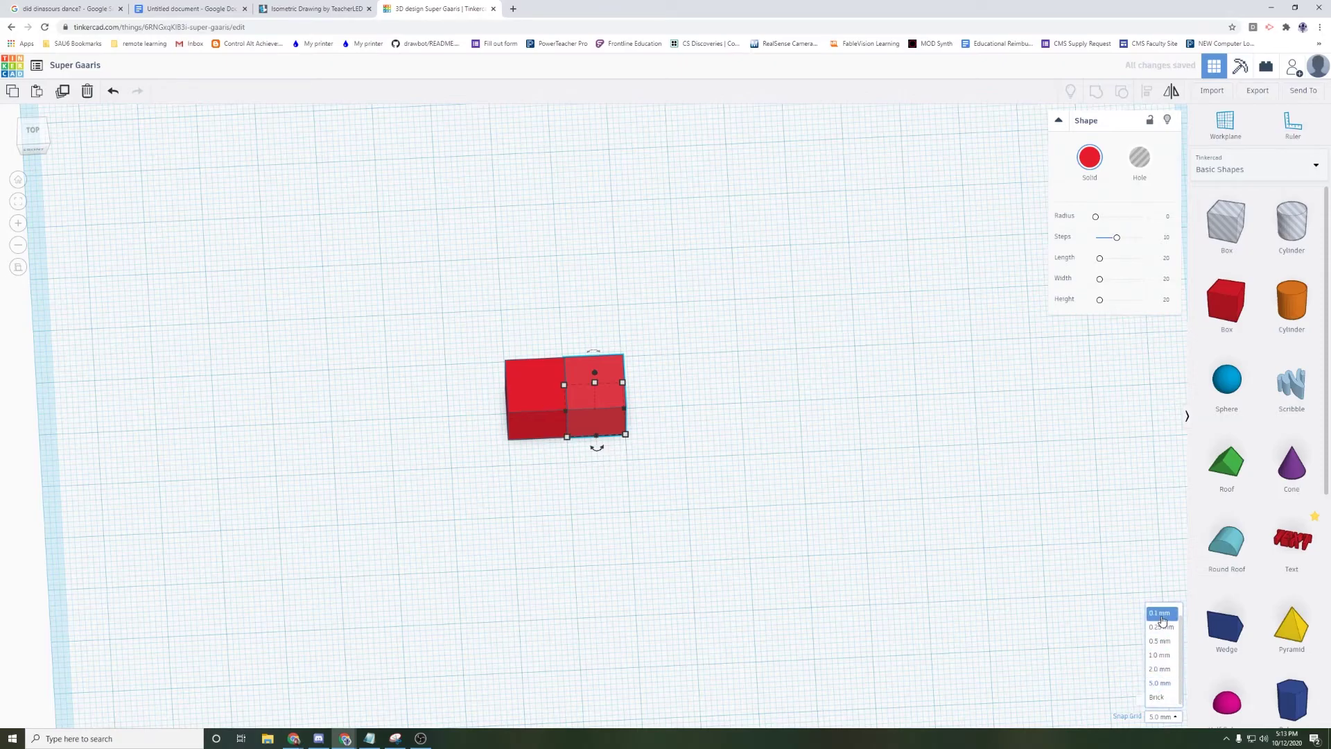
click(1161, 614)
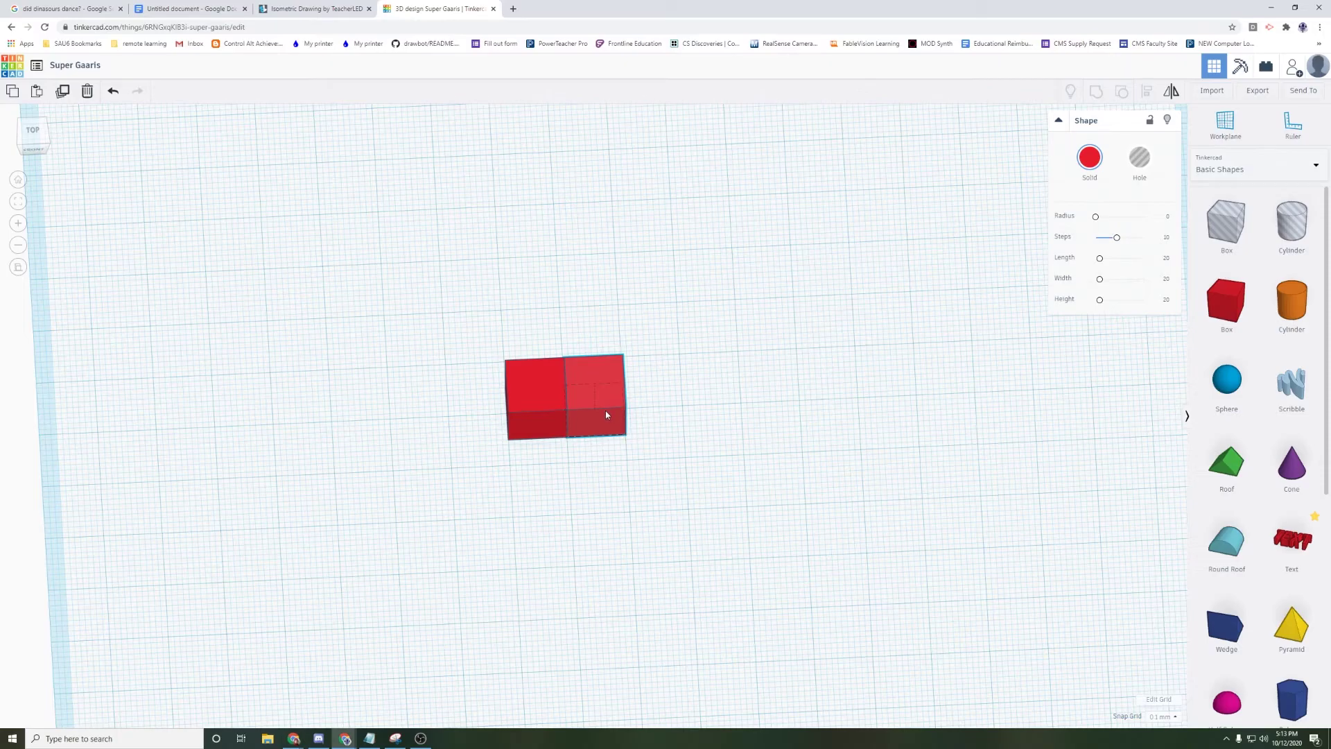
drag(608, 414, 605, 411)
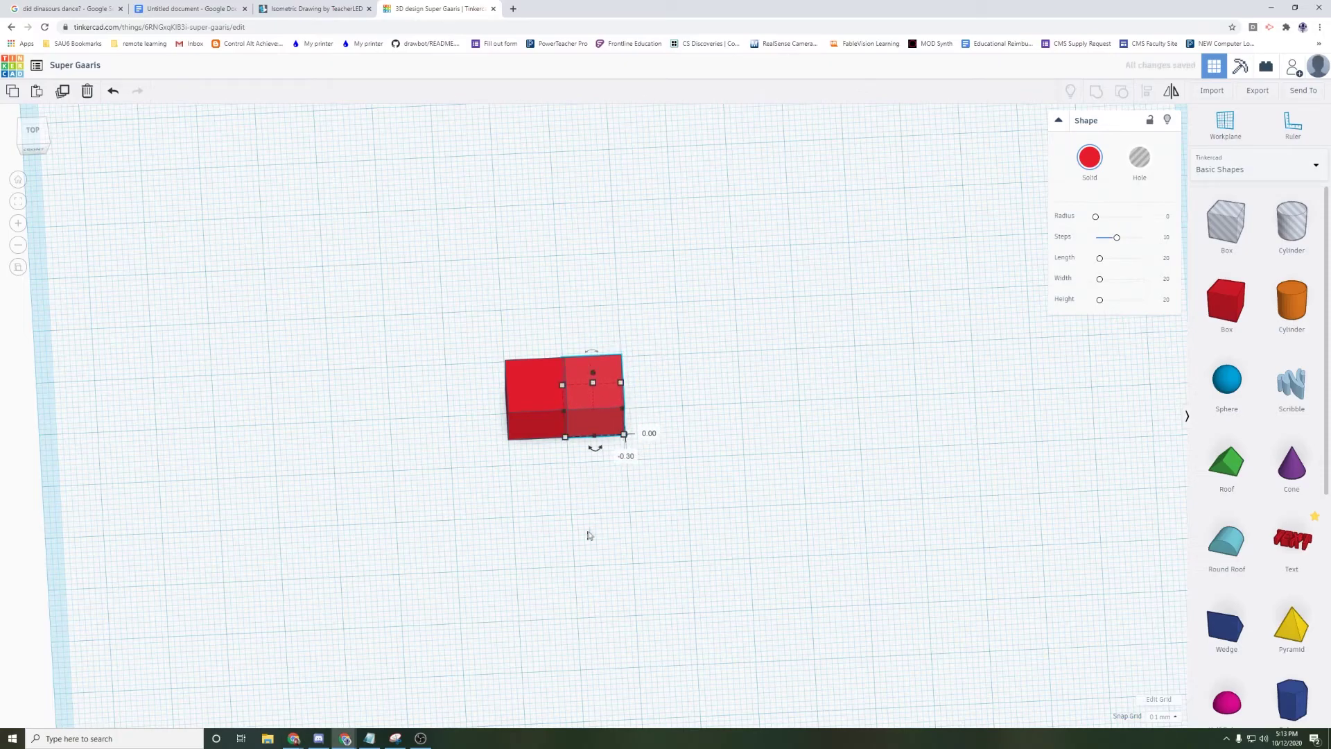
scroll(587, 402, up, 5)
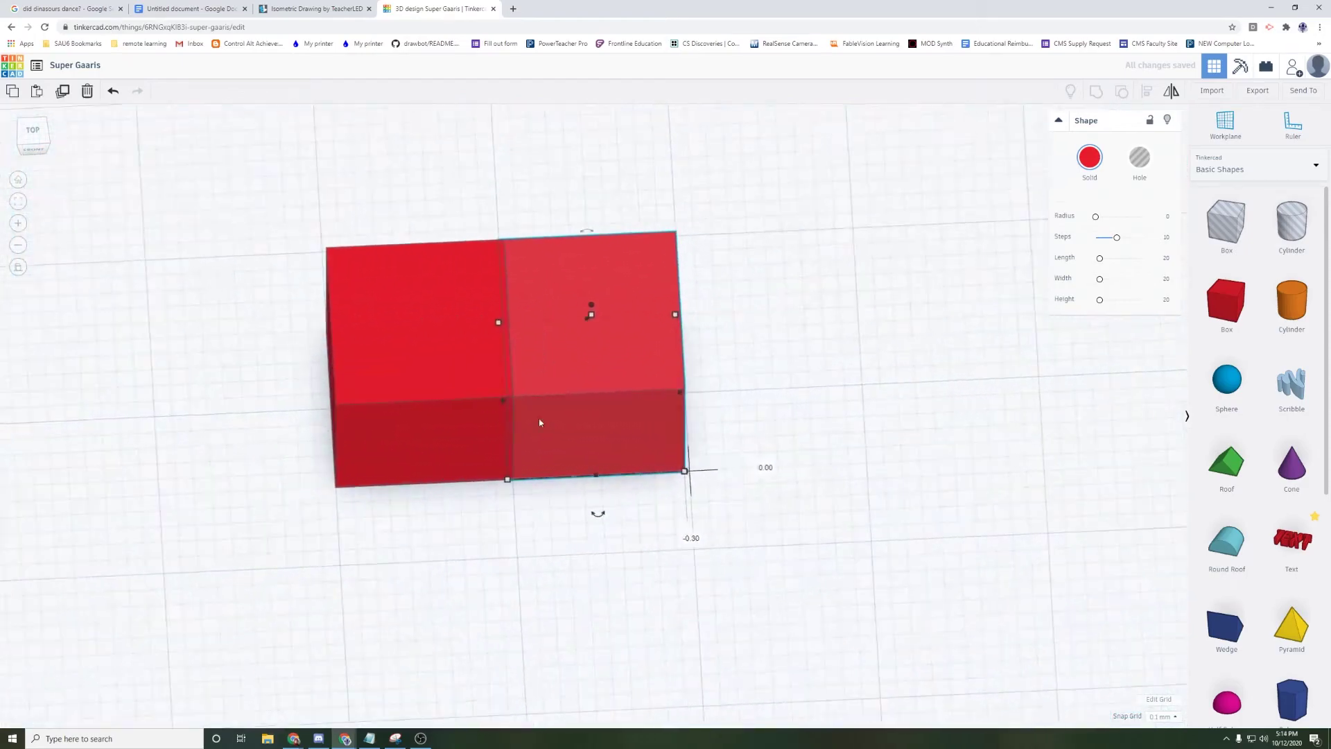
scroll(537, 435, up, 3)
drag(534, 449, 538, 446)
click(545, 600)
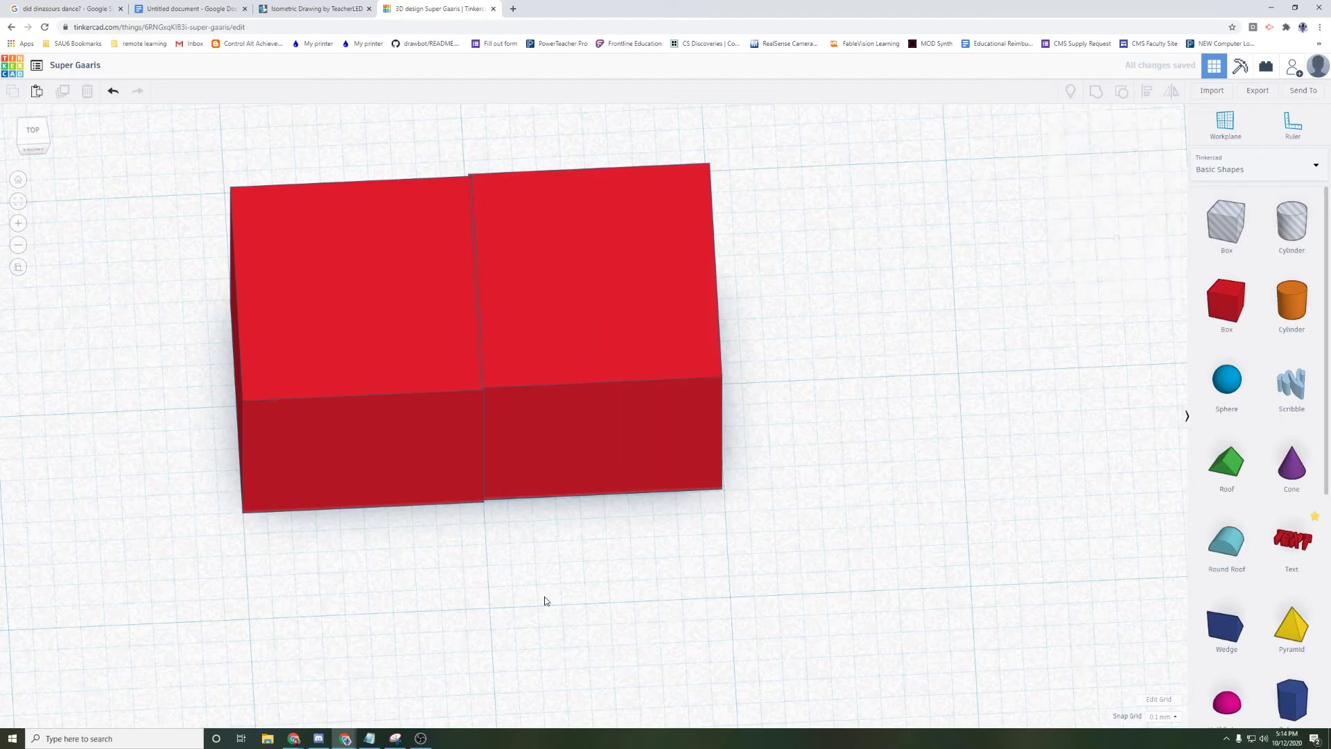
Step: Set the snap grid to 5.0 mm and move the copied cube so both cubes line up flush
right_drag(583, 570, 829, 535)
click(1163, 716)
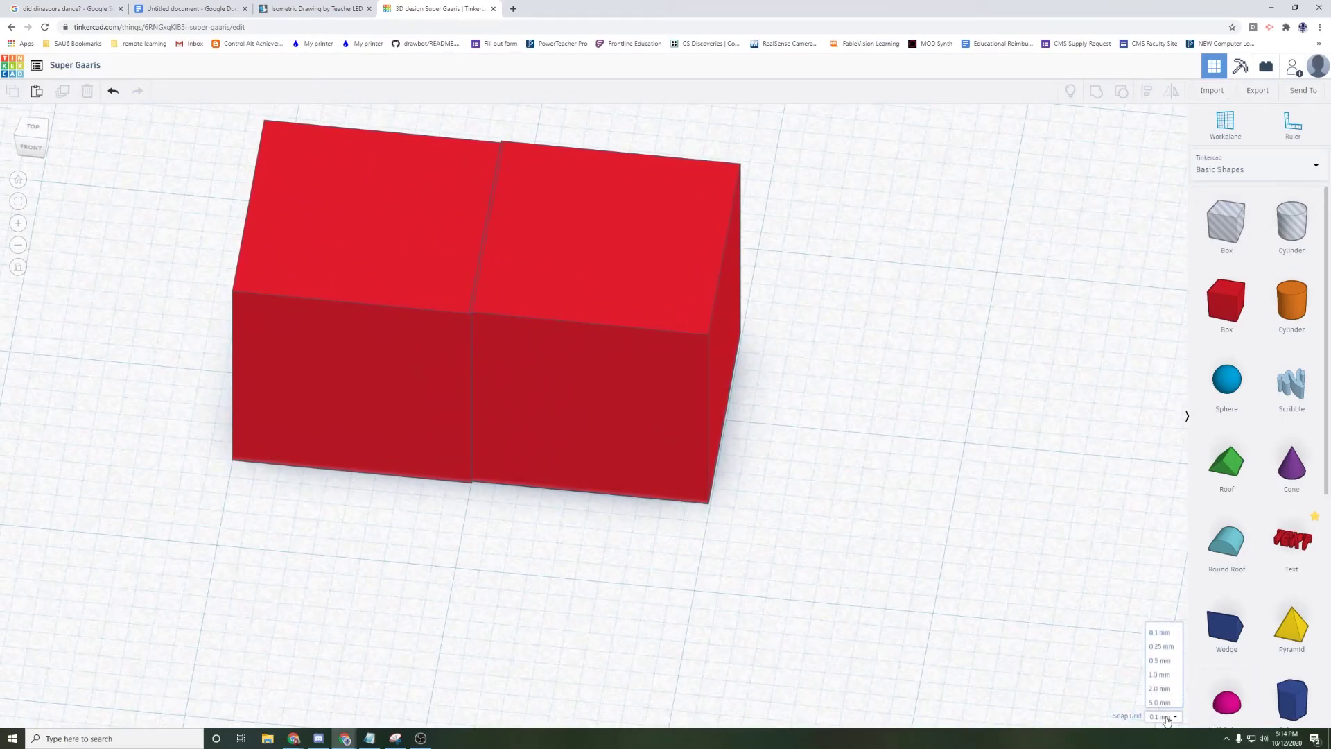
click(1170, 684)
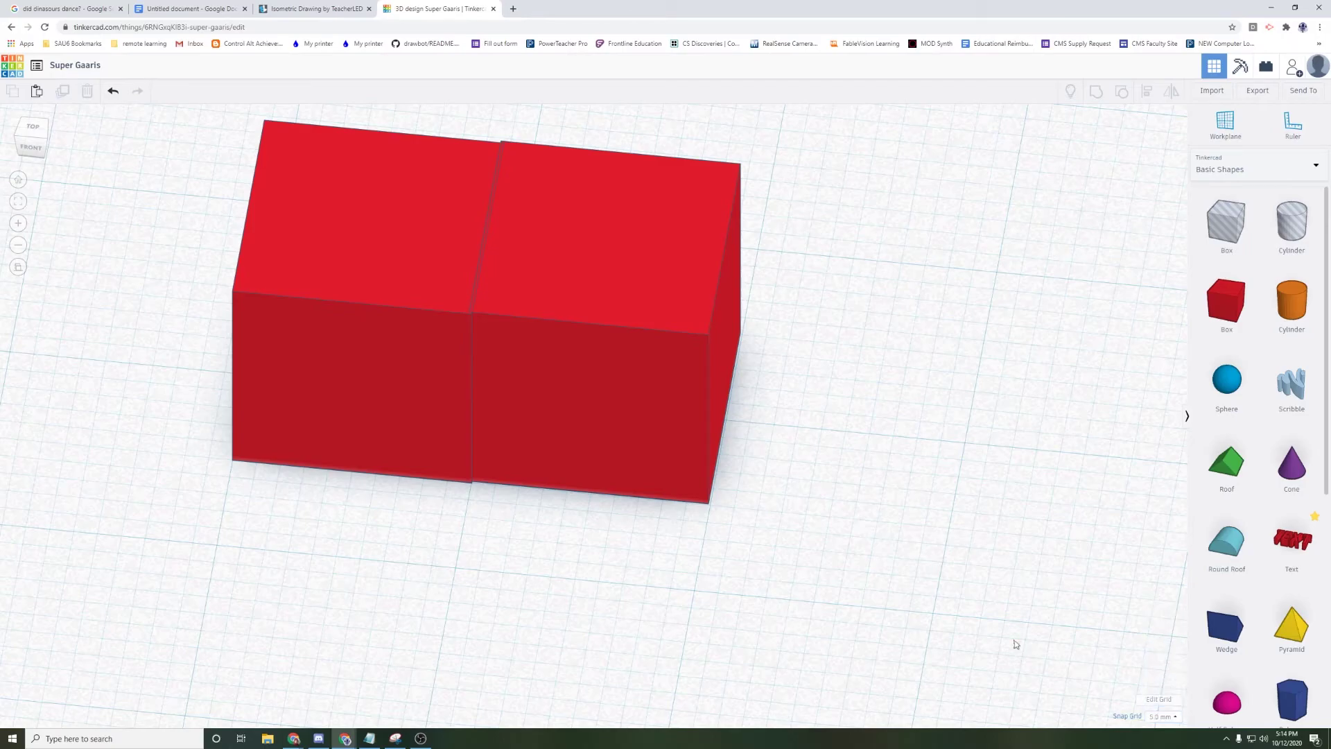
drag(592, 434, 629, 437)
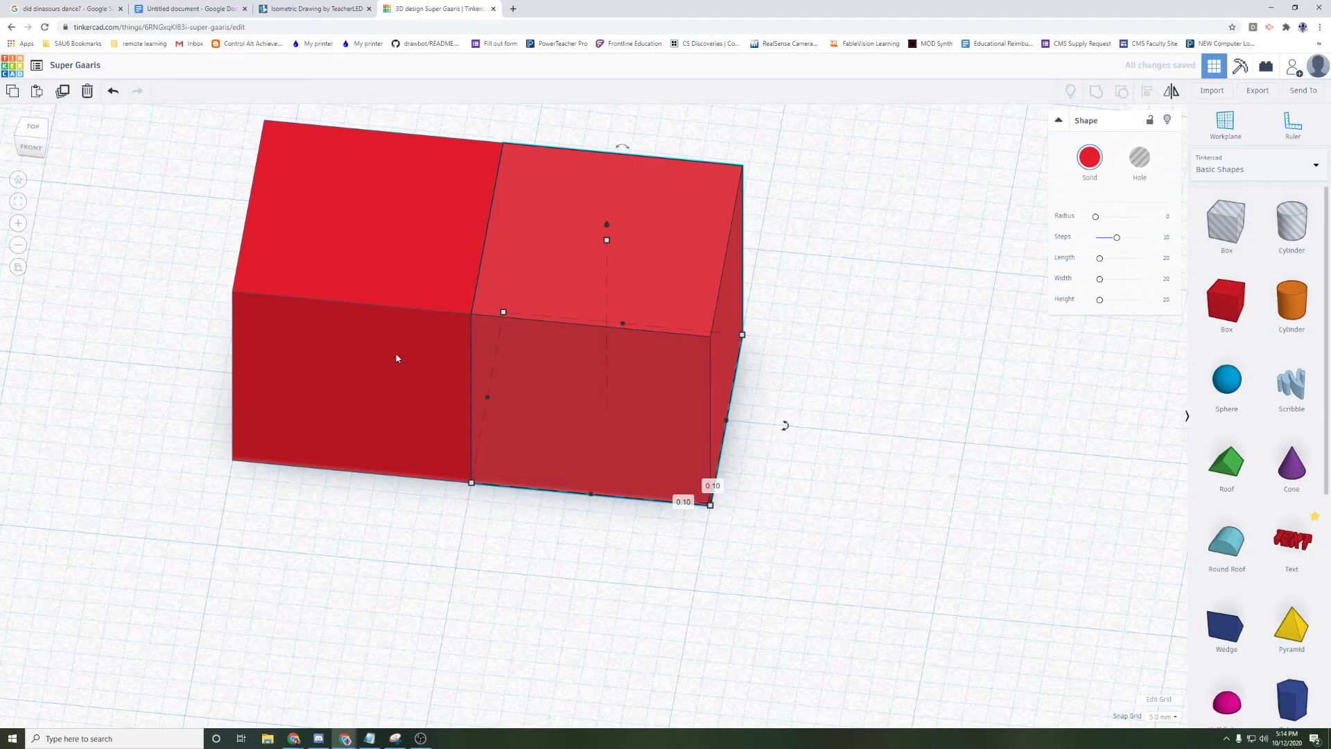
mouse_move(398, 360)
mouse_down()
mouse_move(321, 354)
mouse_move(392, 379)
mouse_up()
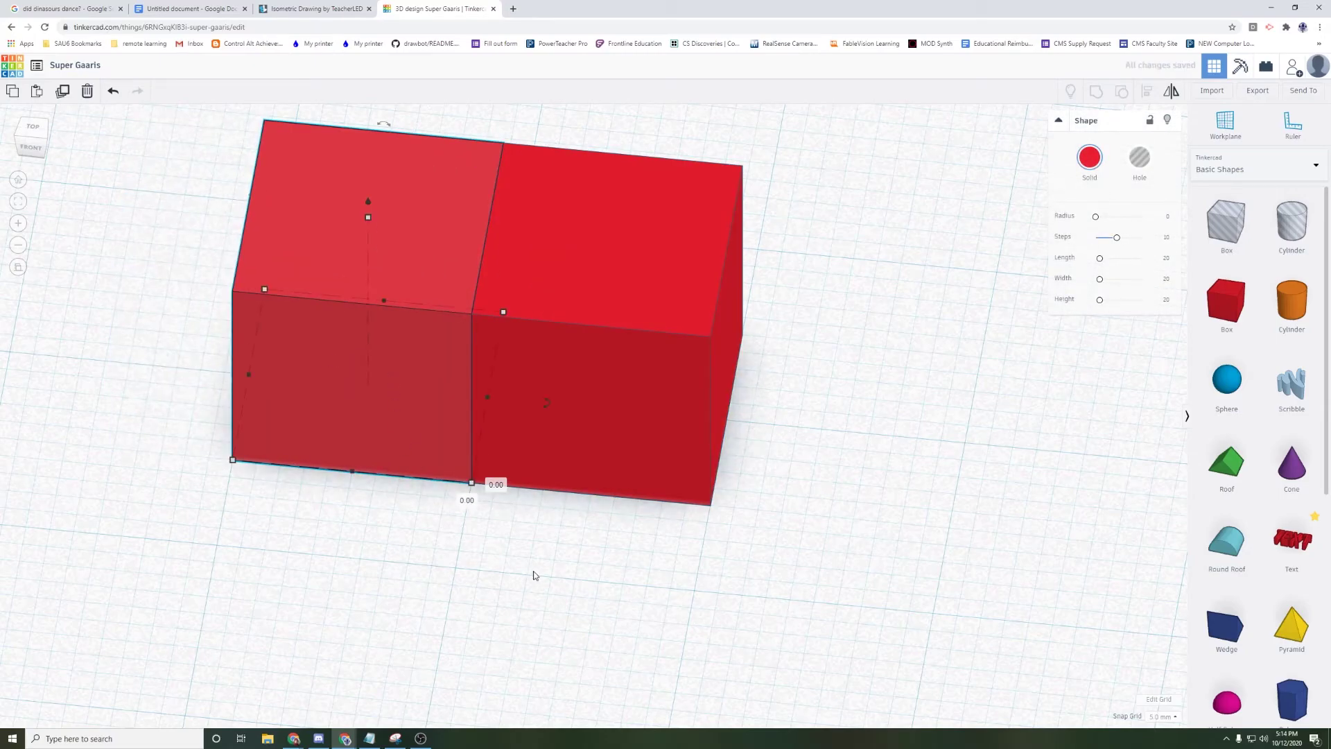
Step: Paste a third red cube and arrange the cubes into a straight, flush row of three
scroll(534, 574, down, 5)
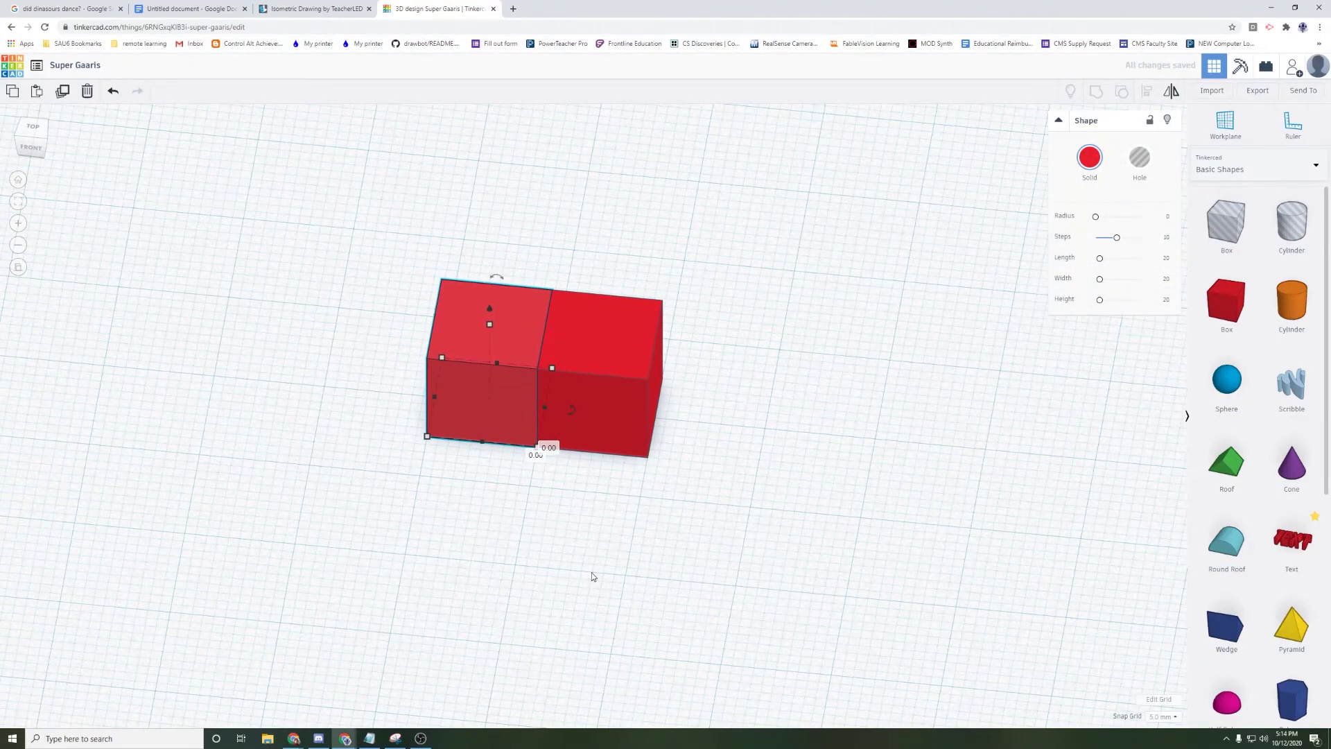
click(41, 96)
drag(555, 413, 673, 434)
key(ctrl+v)
drag(565, 407, 608, 413)
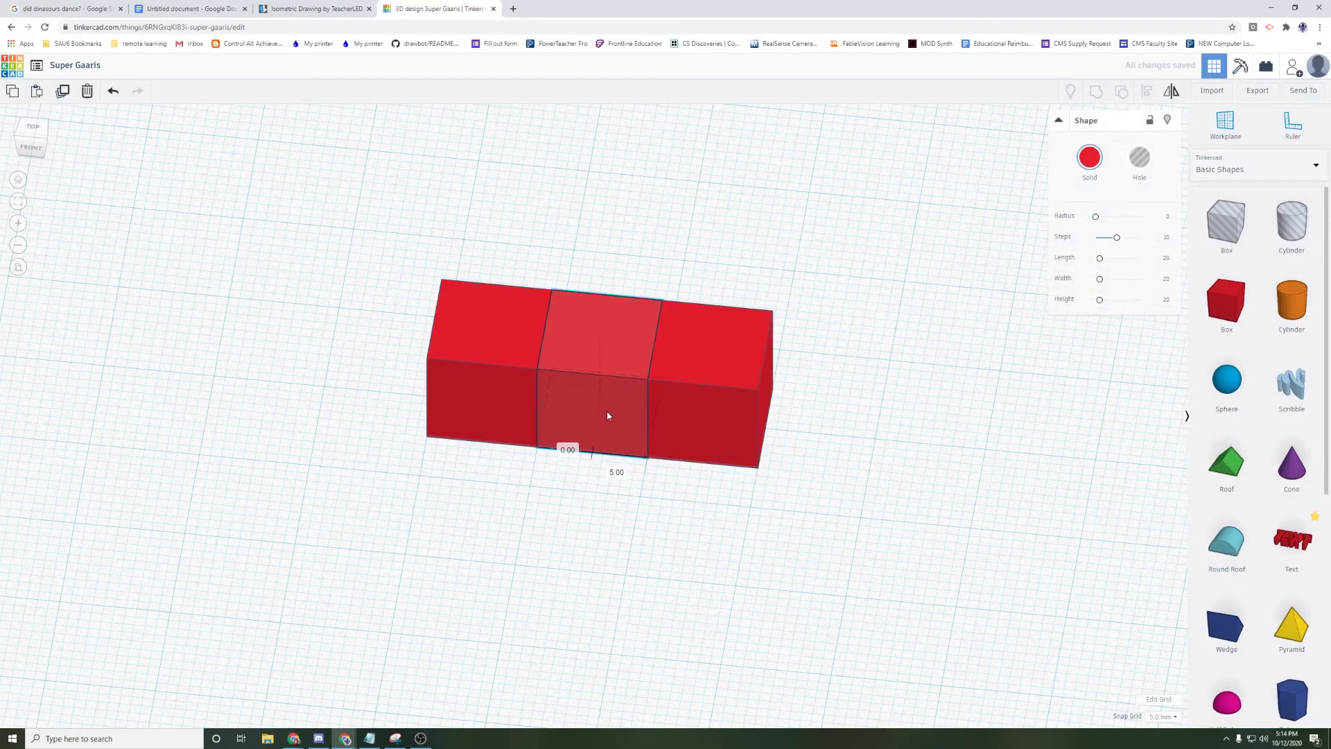
click(686, 532)
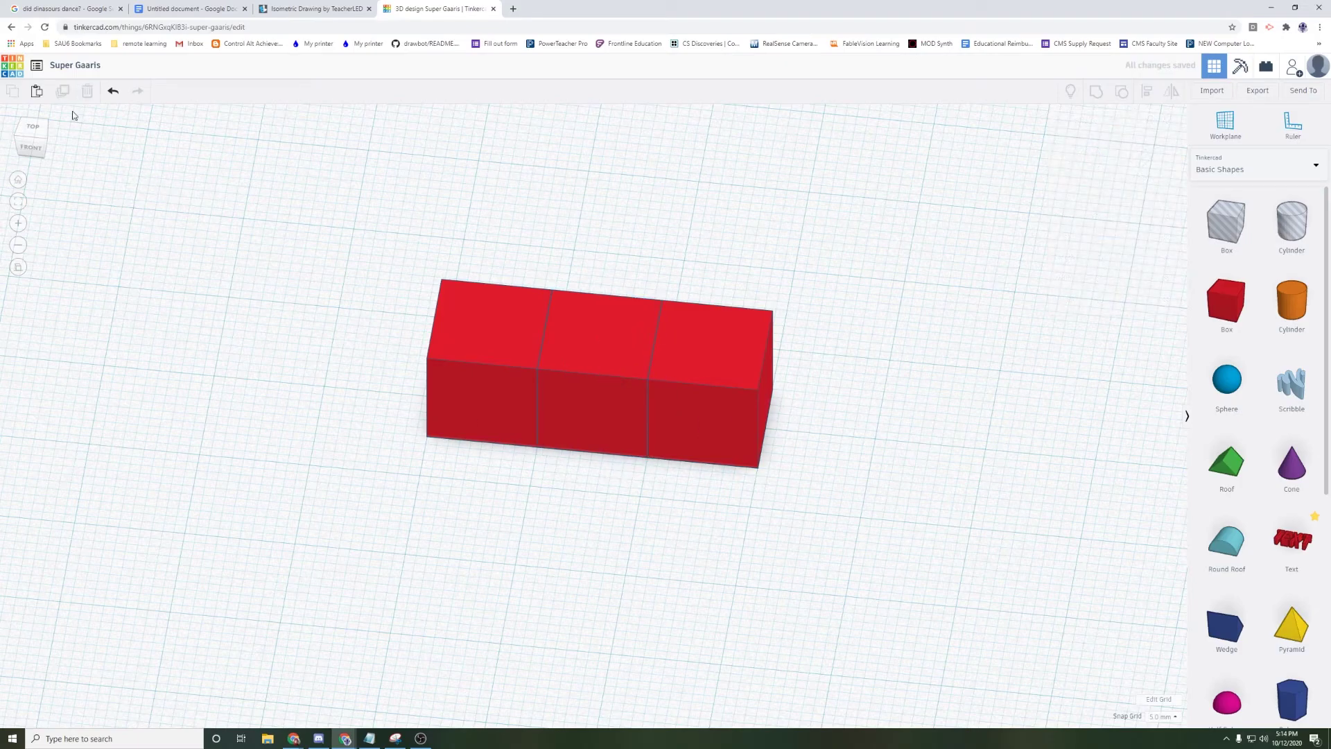
Step: Paste a fourth cube and arrange all four into a T, with one cube against the middle of the row
click(37, 91)
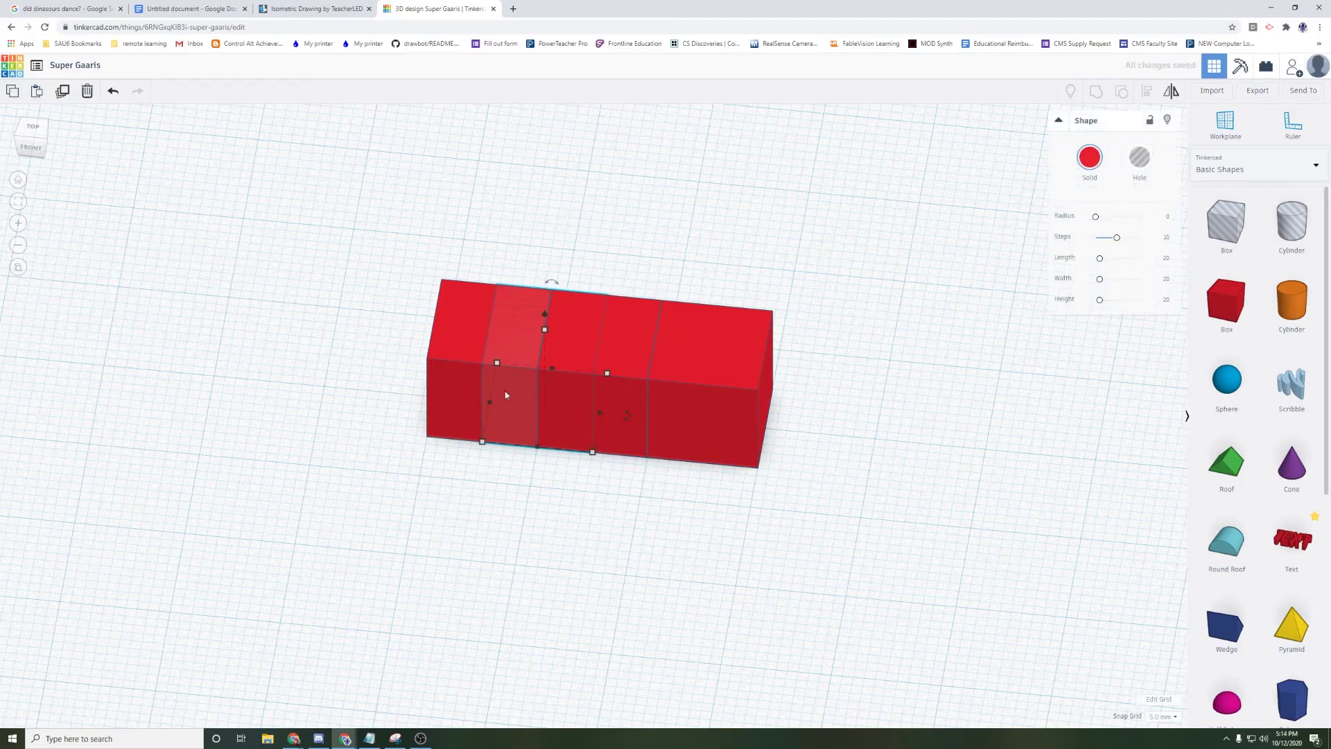
drag(571, 397, 612, 288)
click(581, 386)
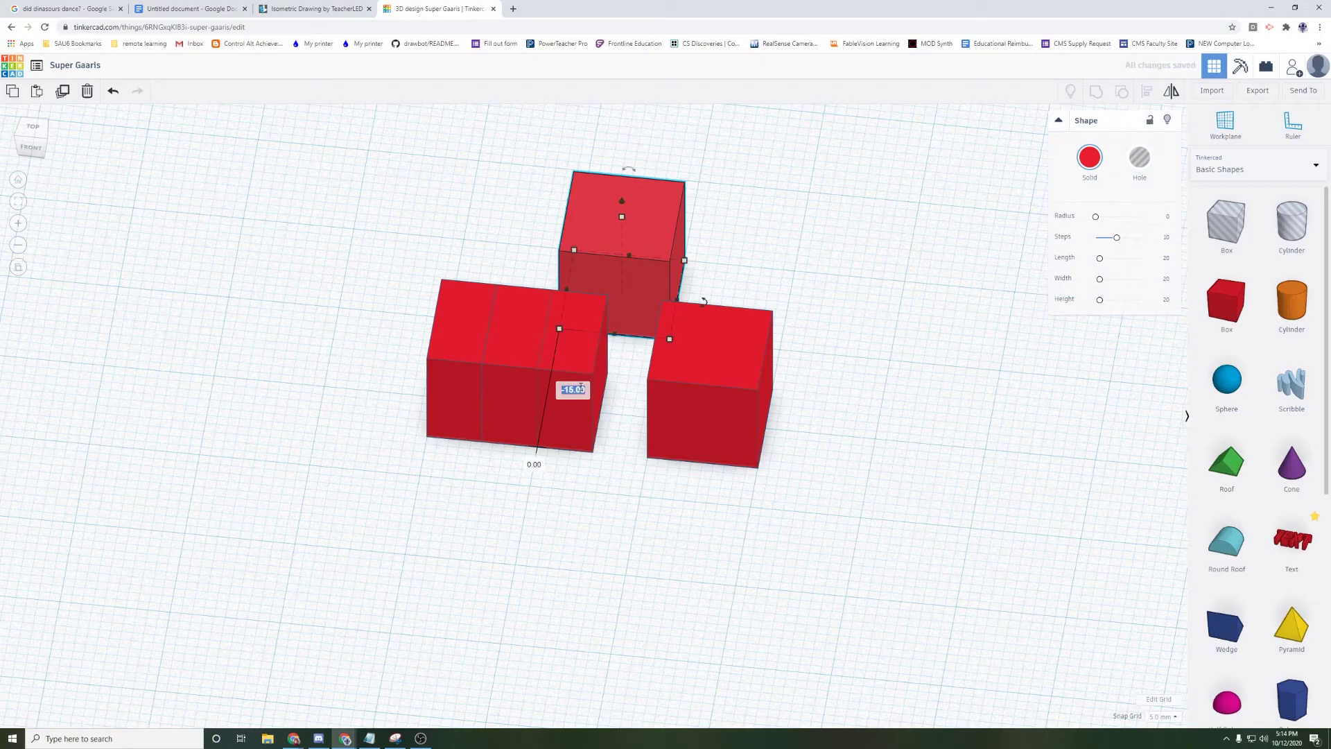
drag(556, 436, 610, 531)
drag(614, 263, 593, 382)
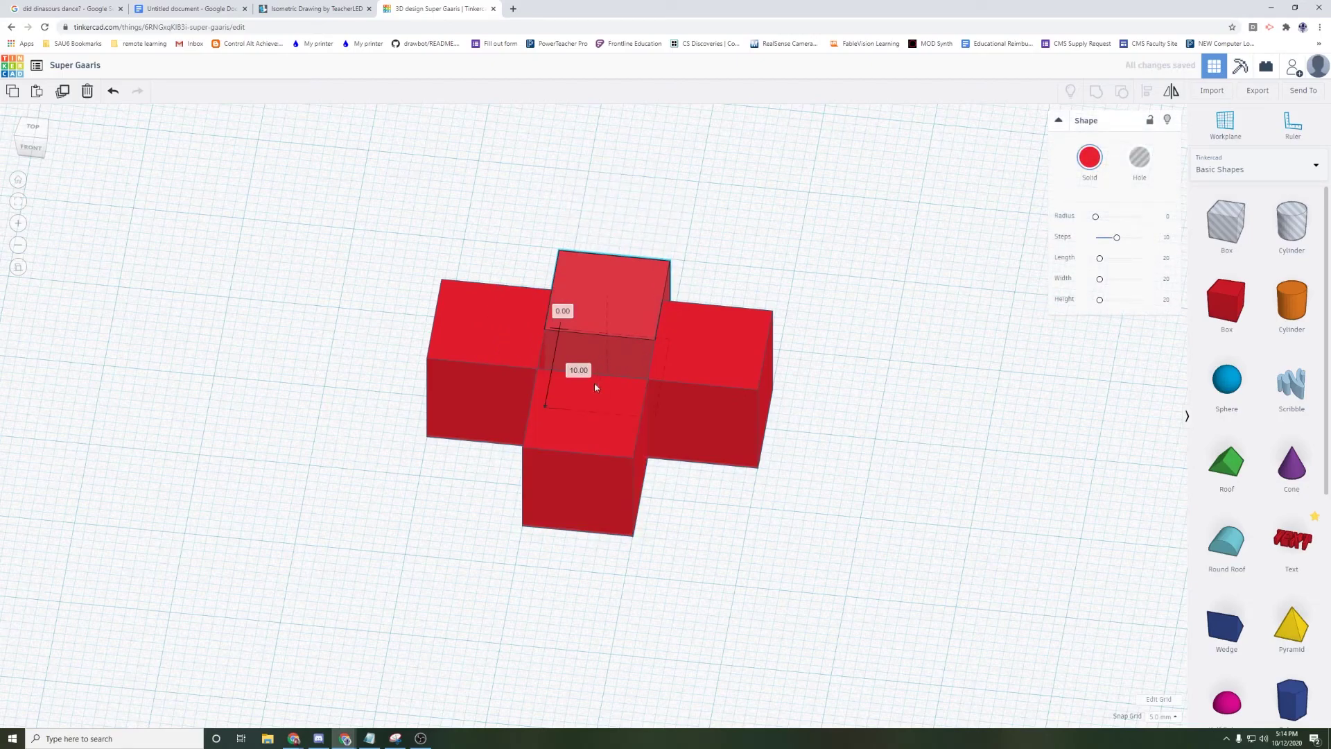
click(735, 531)
Step: Select all four cubes and group them into a single T-shaped piece
right_drag(740, 532, 124, 602)
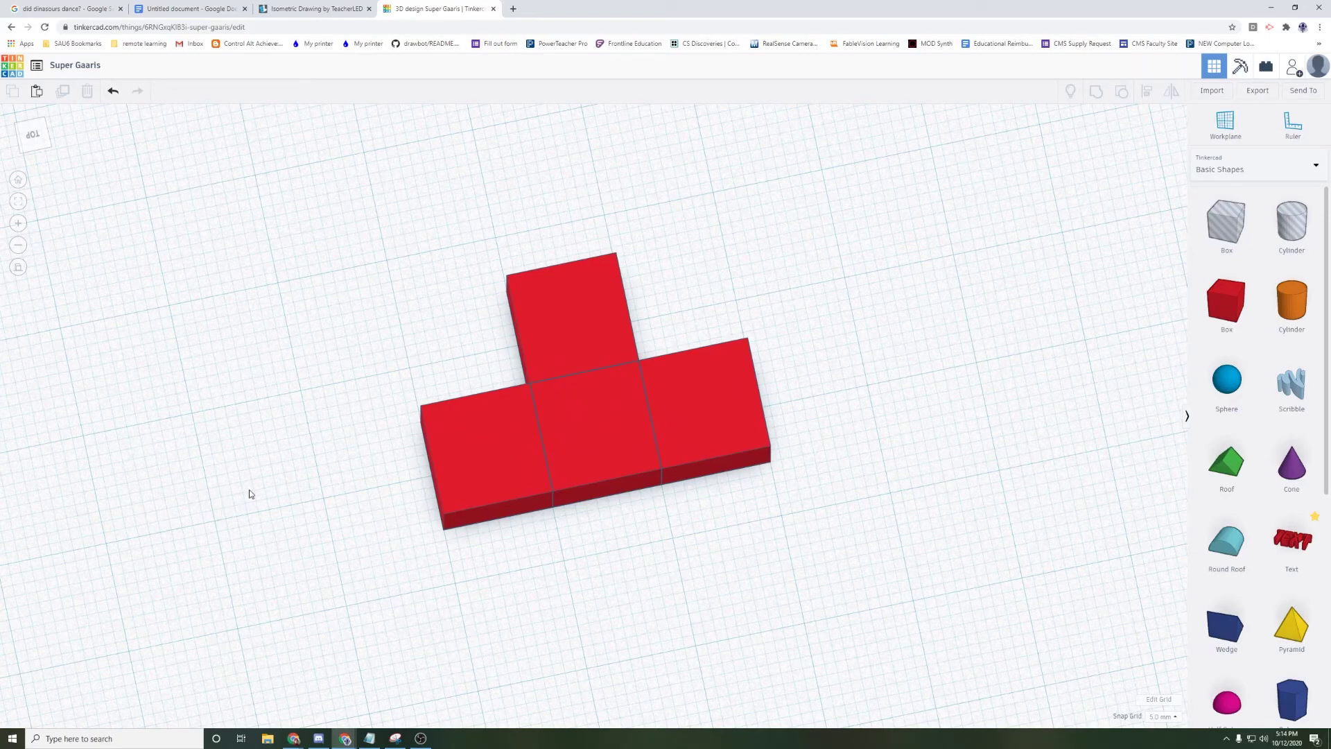
drag(323, 218, 836, 570)
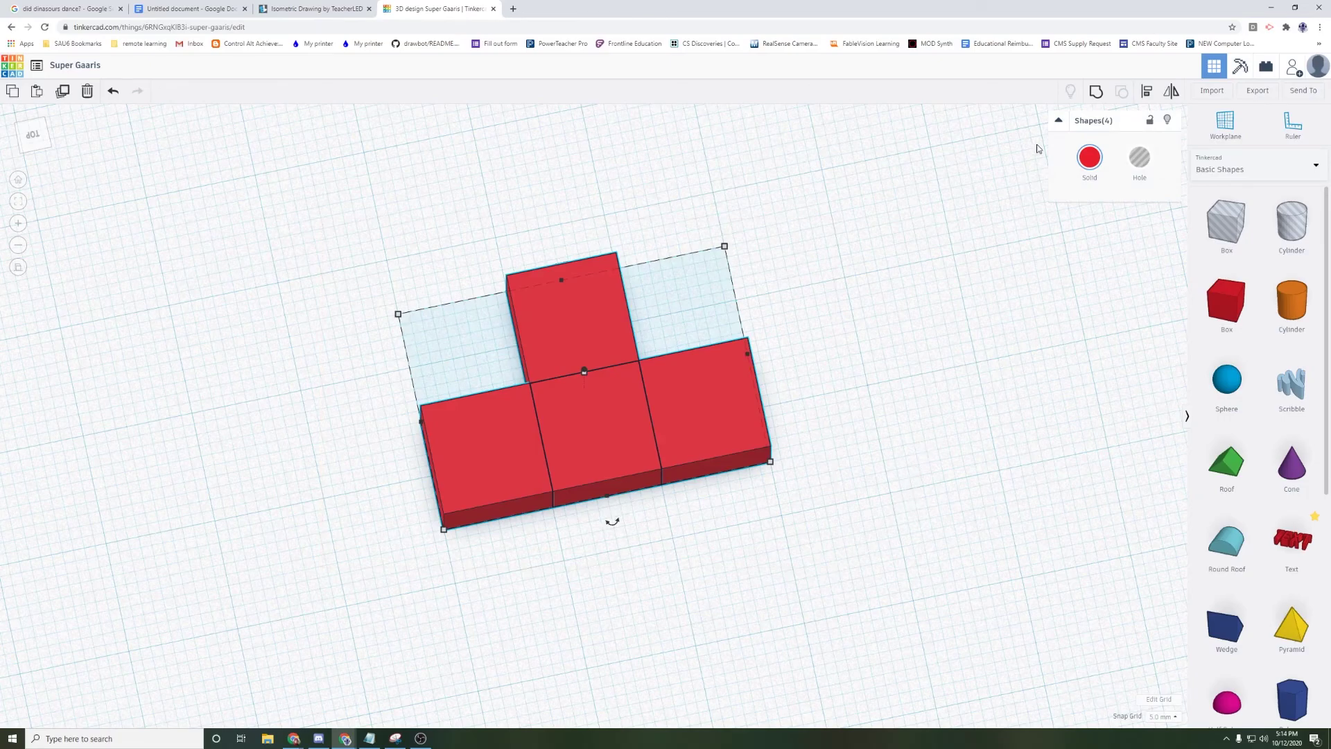
click(1097, 94)
right_drag(860, 494, 603, 398)
mouse_move(603, 403)
mouse_down()
mouse_move(657, 381)
mouse_move(617, 371)
mouse_move(641, 389)
mouse_move(575, 400)
mouse_move(654, 360)
mouse_move(585, 407)
mouse_move(594, 383)
mouse_up()
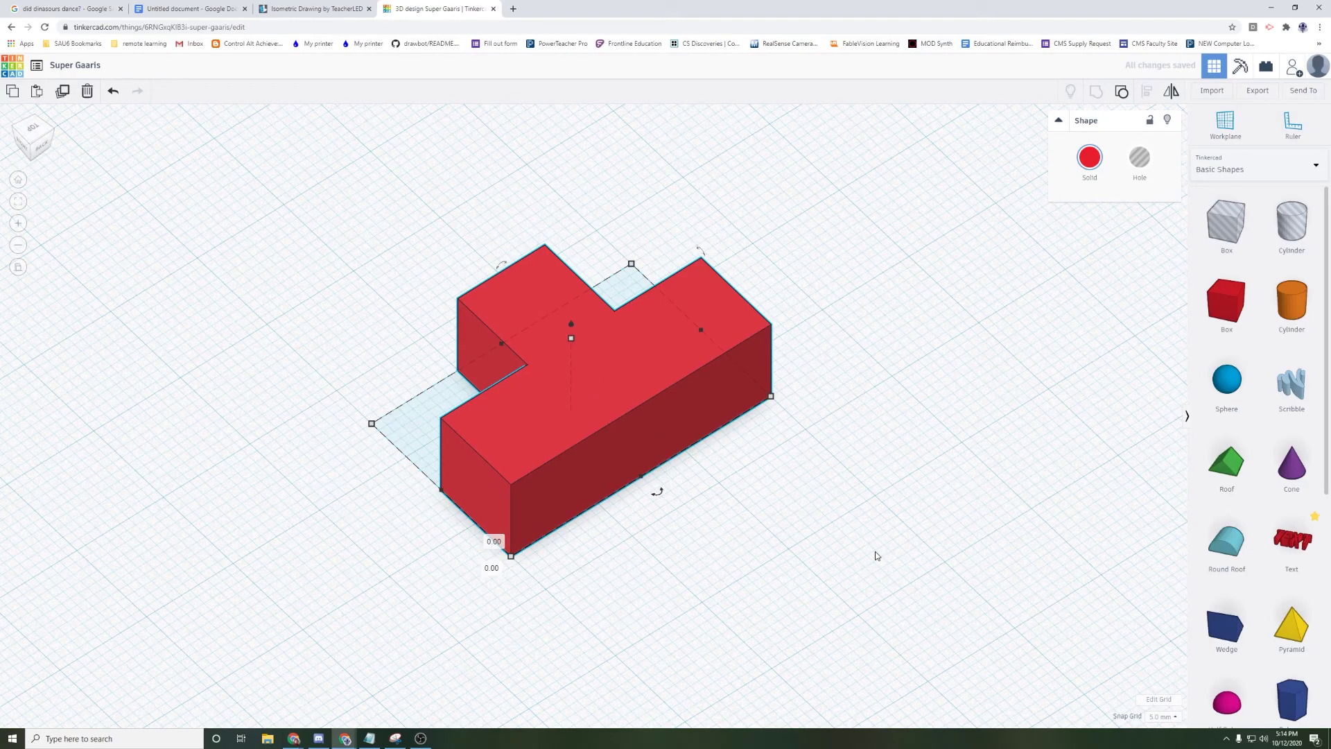
Step: Try yellow and dark teal as the T piece's solid color
click(1094, 157)
click(1115, 254)
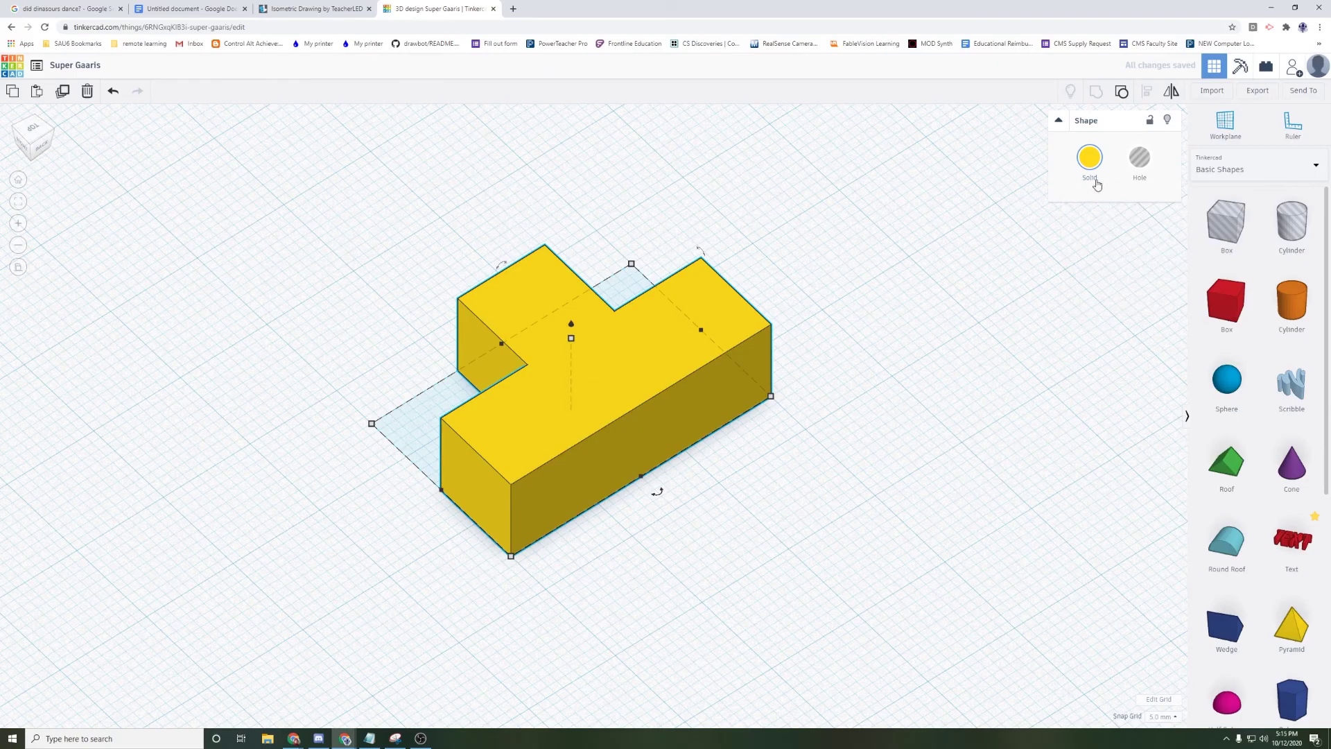
click(1094, 158)
click(1153, 273)
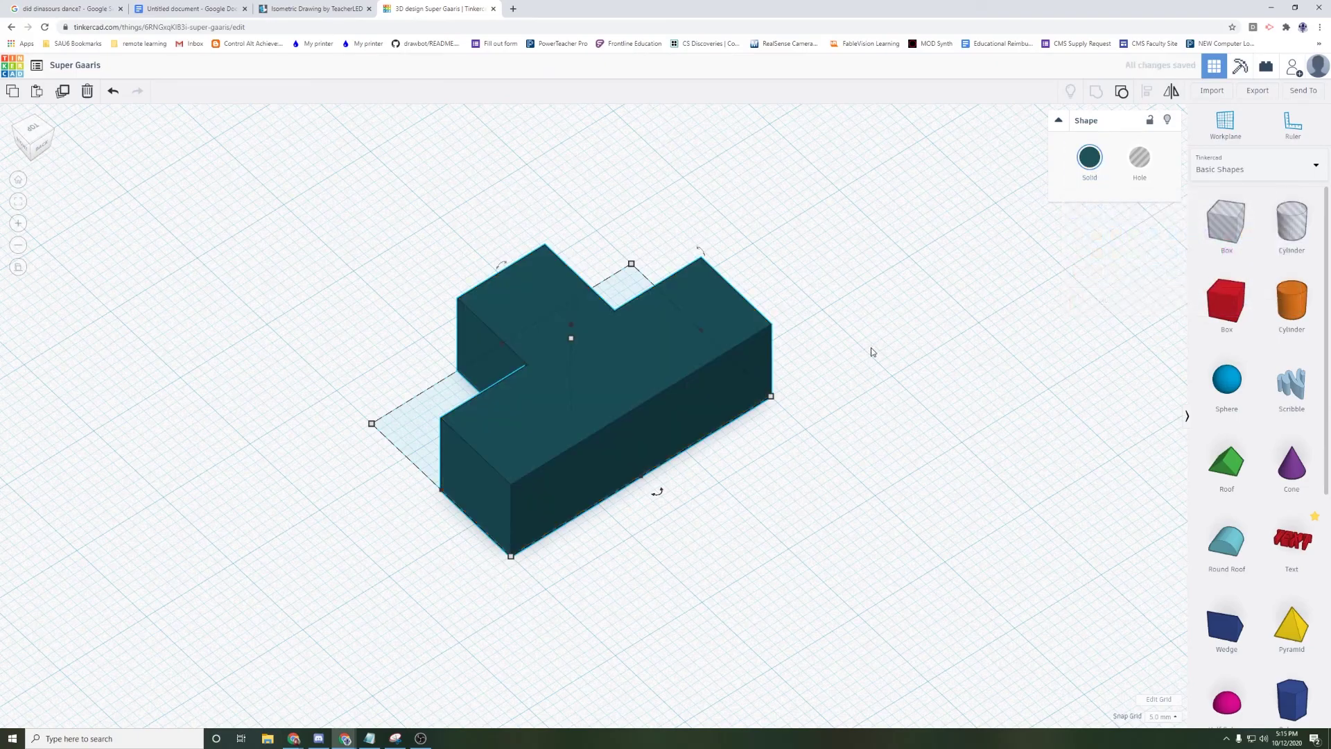
Step: Set the T piece's solid color to white and deselect it
click(1090, 158)
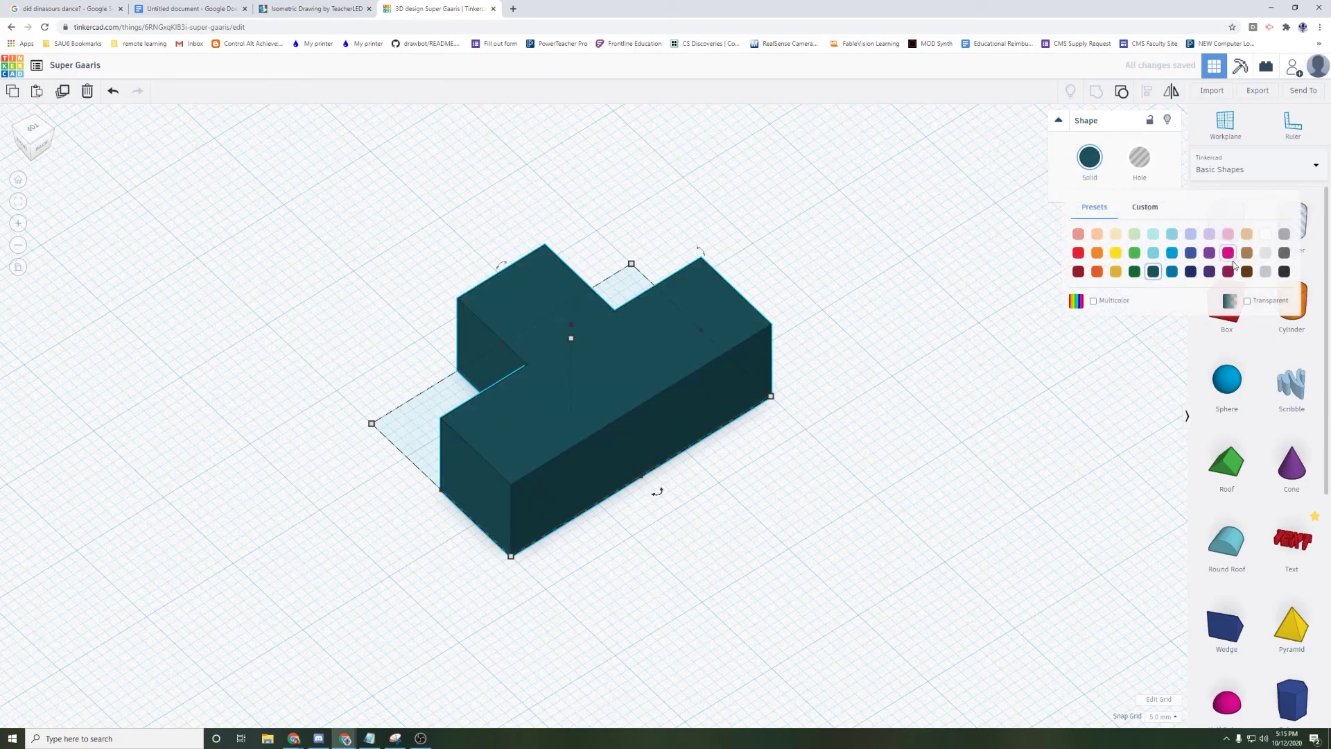
click(1265, 235)
click(876, 410)
right_drag(877, 409, 538, 366)
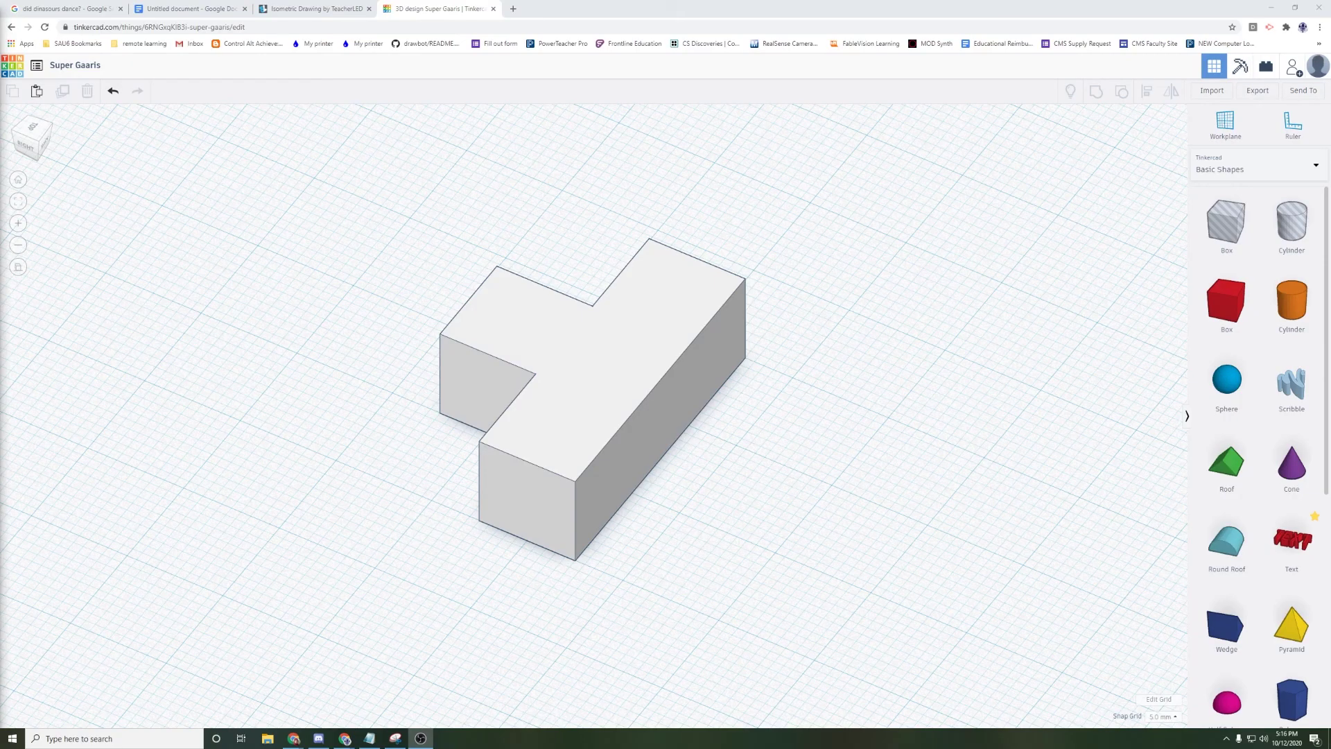
right_drag(237, 507, 944, 413)
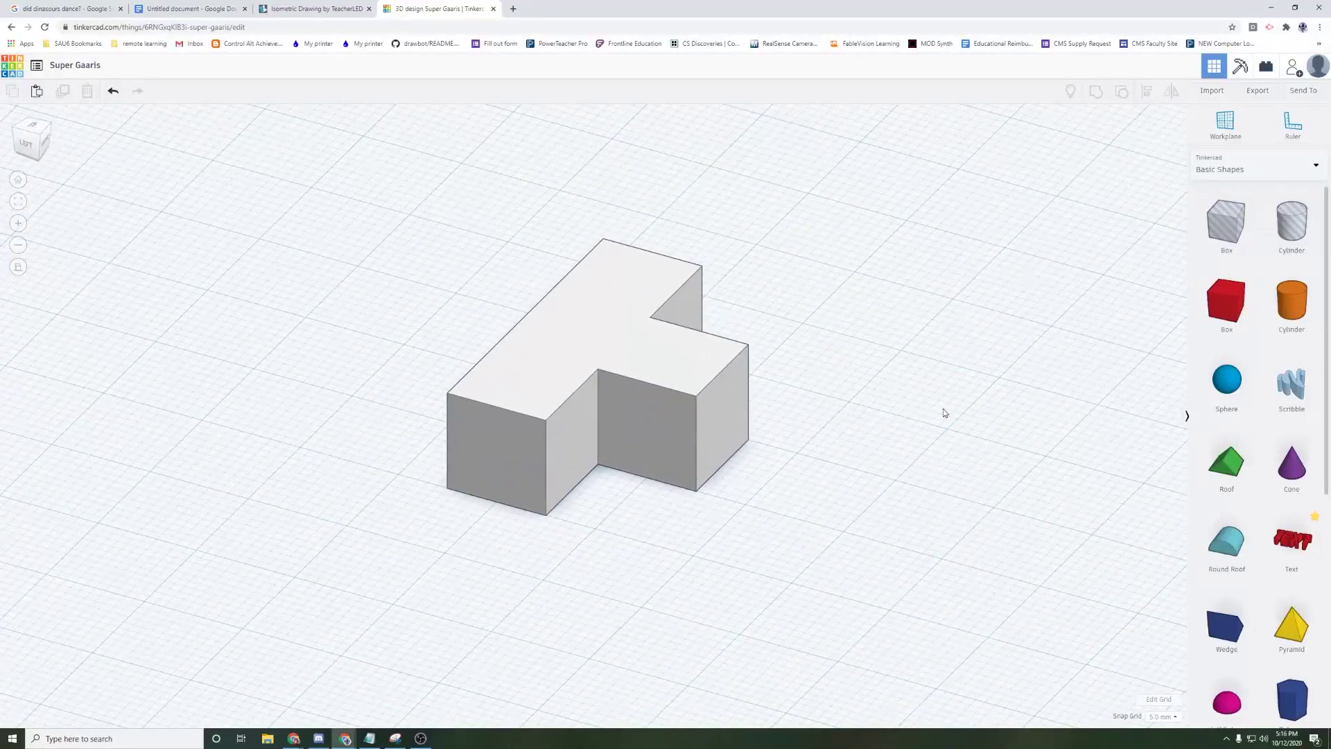